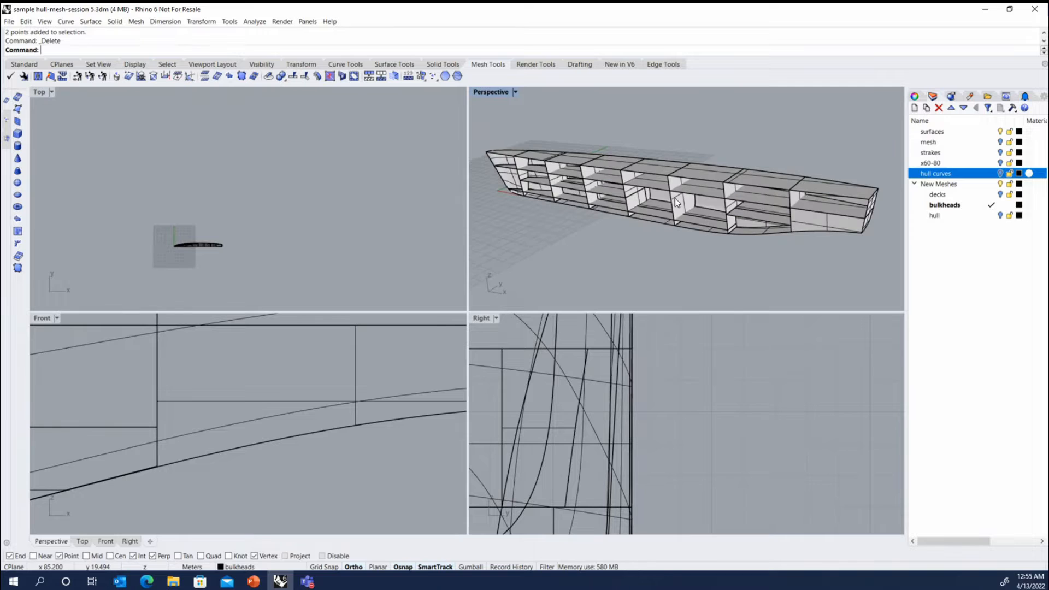
Contour the midship bulkhead surface in the transverse direction from base point 0,0 with a 1 m spacing
left_click(680, 206)
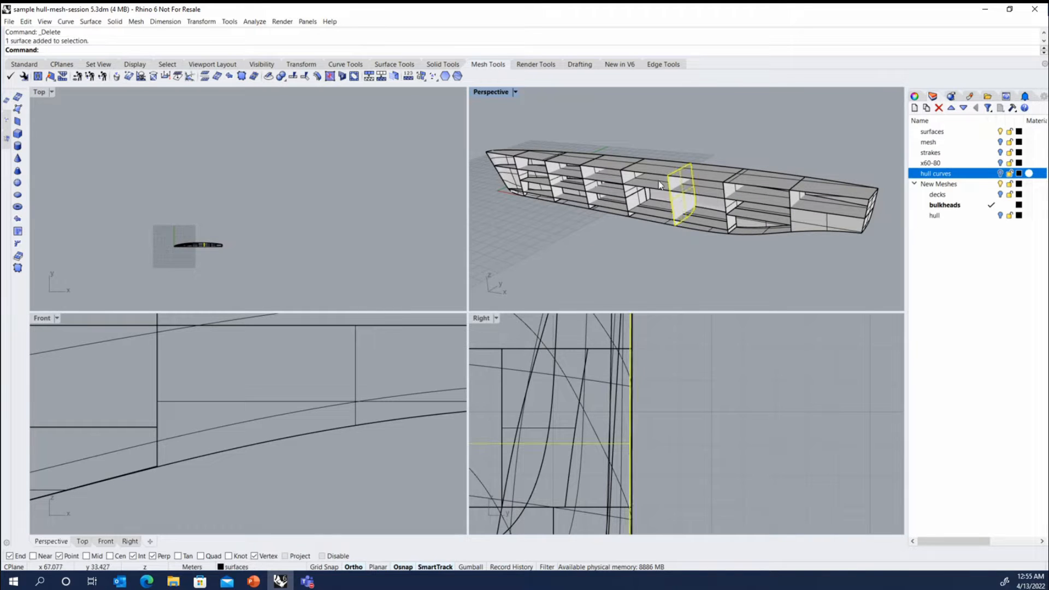
scroll(651, 193, "down", 2)
scroll(685, 181, "up", 3)
right_click_drag(685, 181, 595, 224)
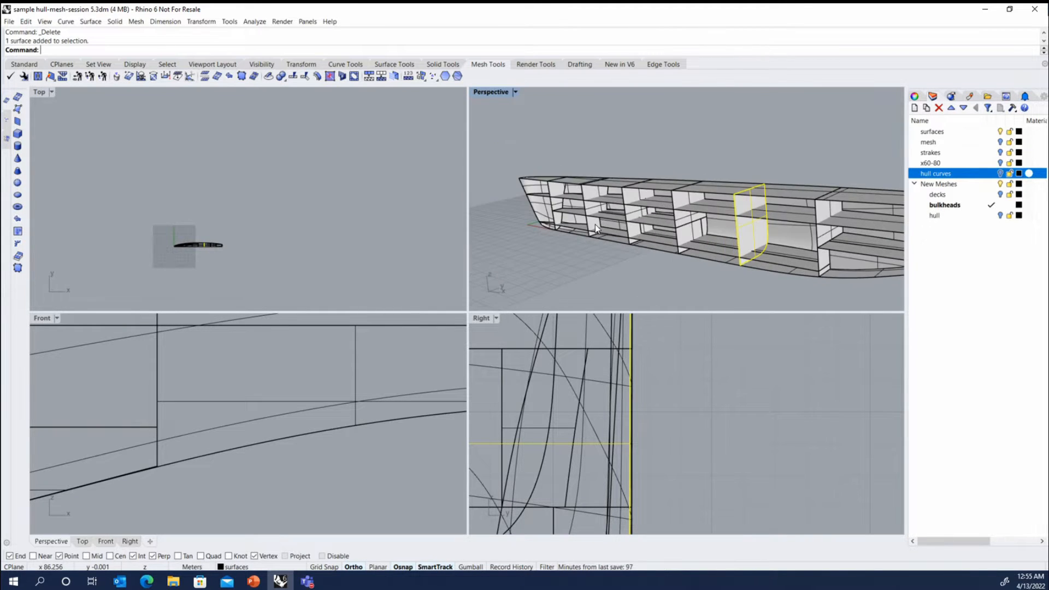
scroll(595, 224, "down", 3)
scroll(687, 222, "up", 5)
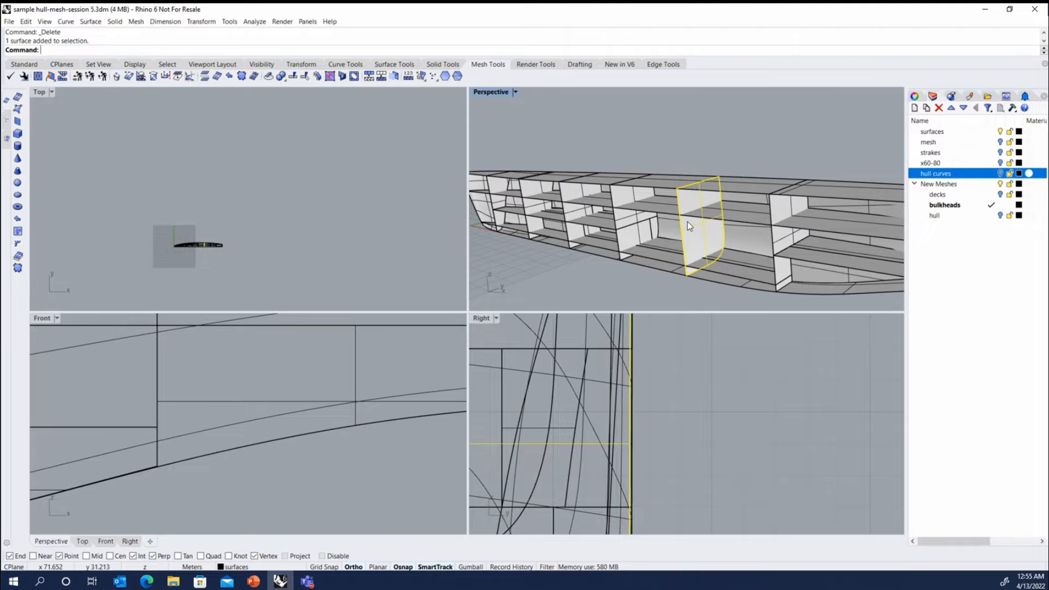
type("Contour")
key("Return")
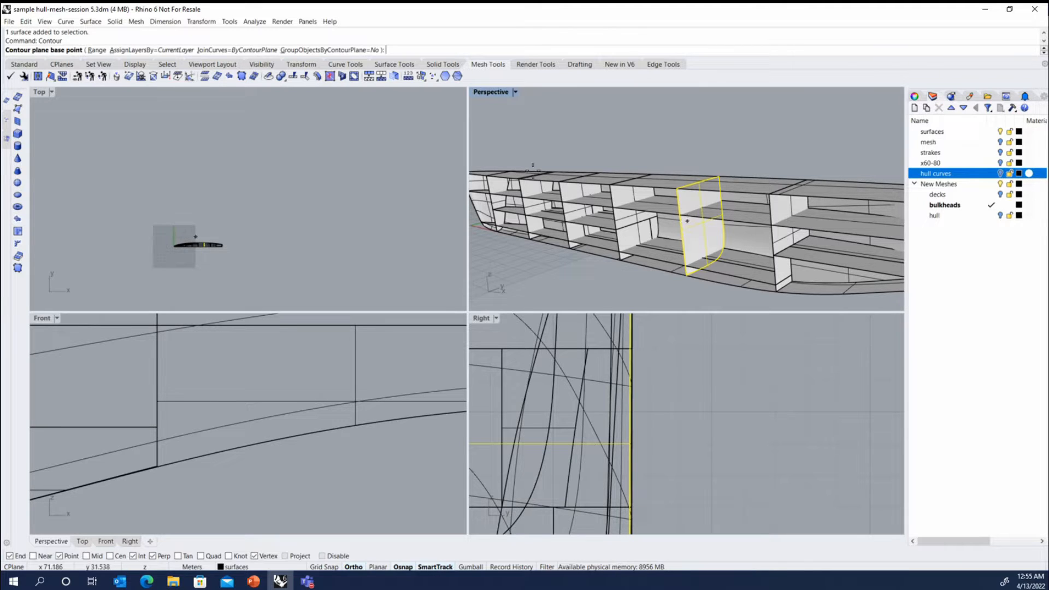
type("0,0")
key("Return")
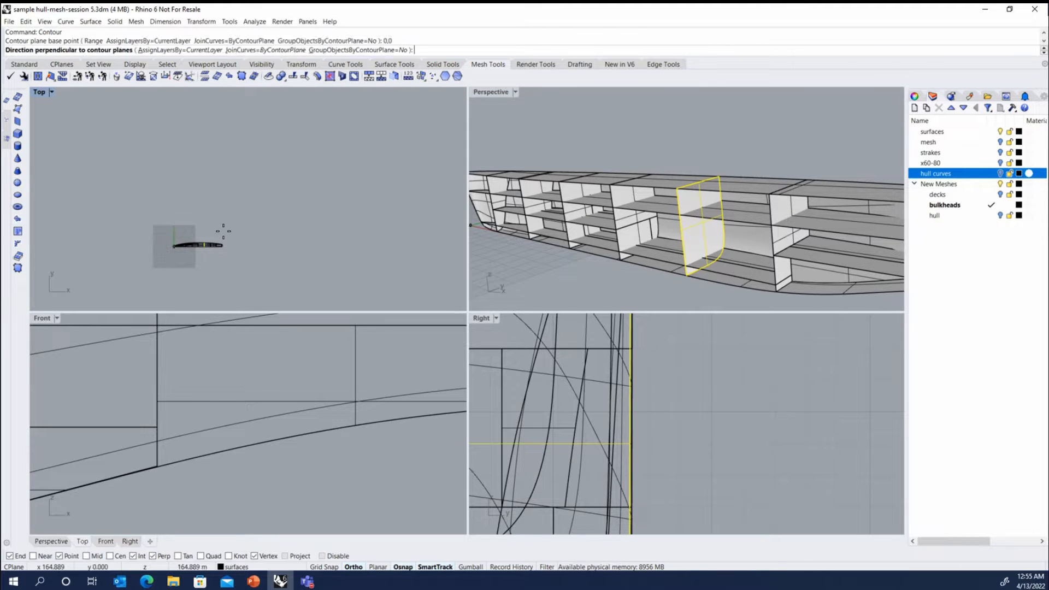
left_click(154, 208)
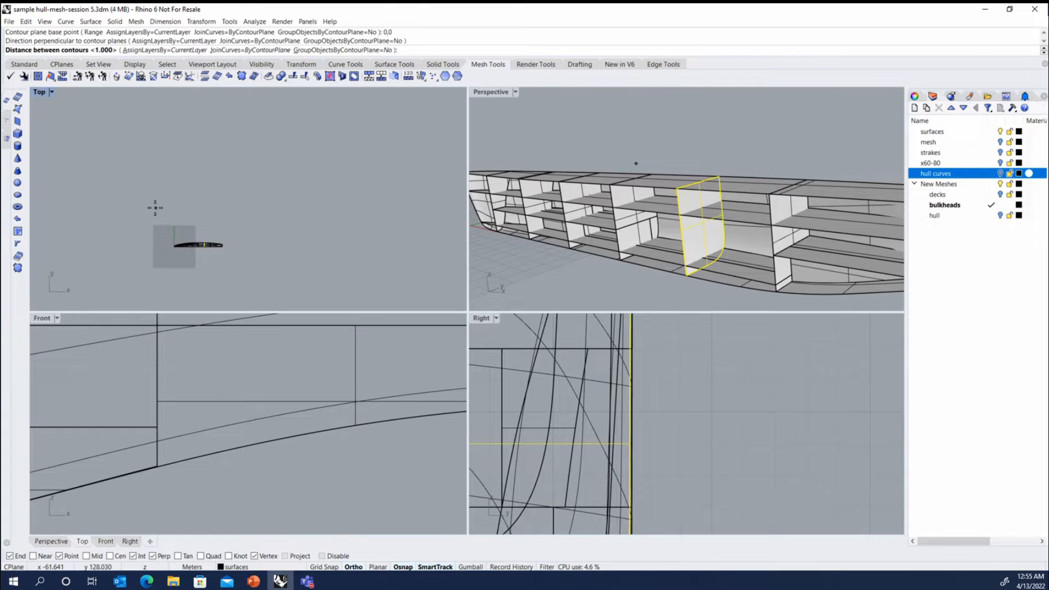
type("1")
key("Return")
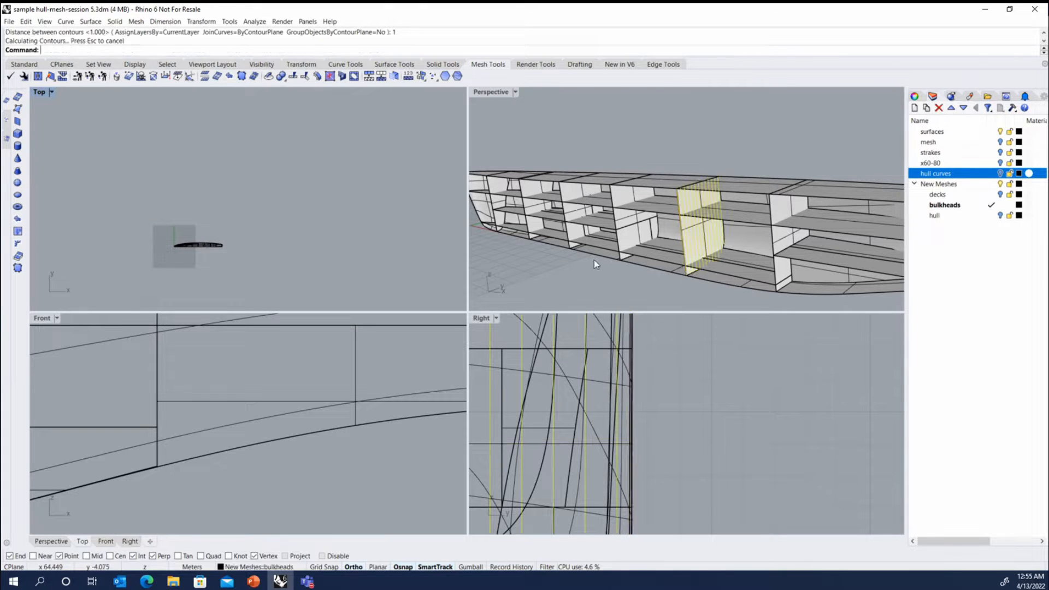
Contour the bulkhead's new section curves vertically from base point 0,0 with a 1 m spacing to generate points
right_click_drag(716, 178, 746, 235)
scroll(707, 228, "up", 3)
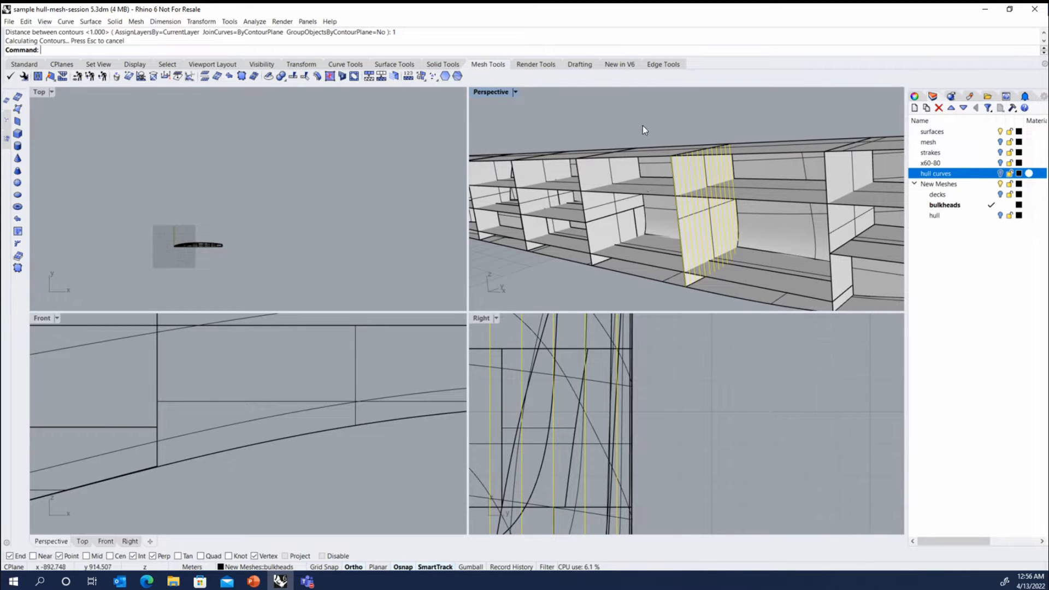
key("Return")
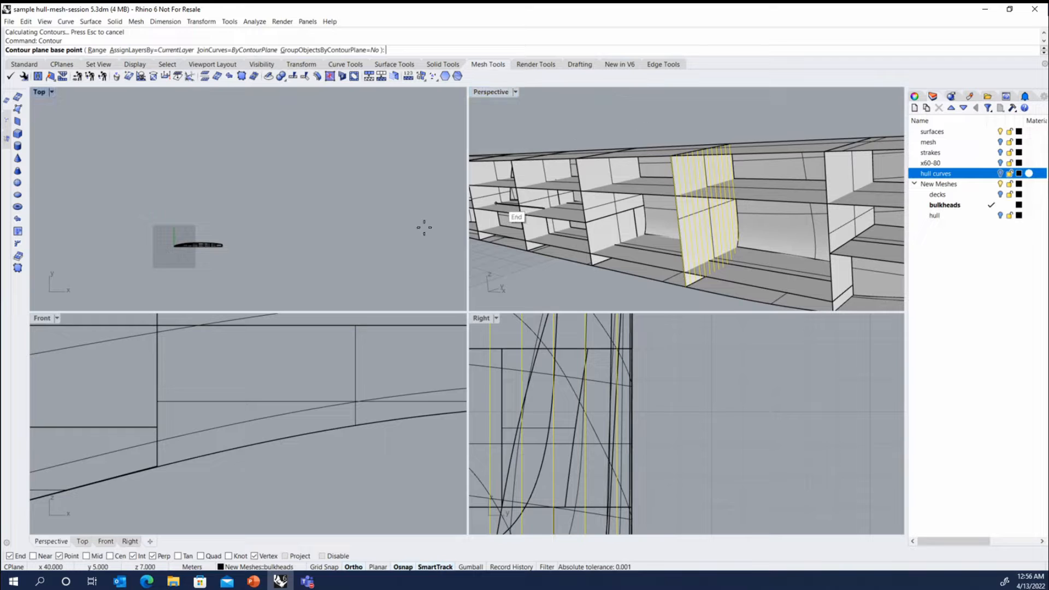
scroll(723, 392, "down", 5)
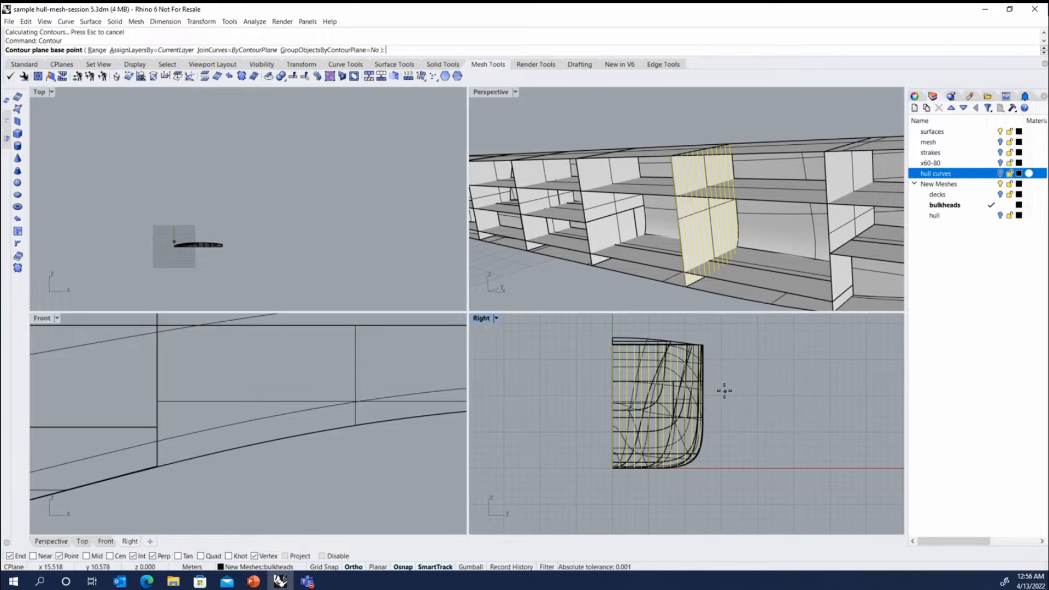
type("0,0")
key("Return")
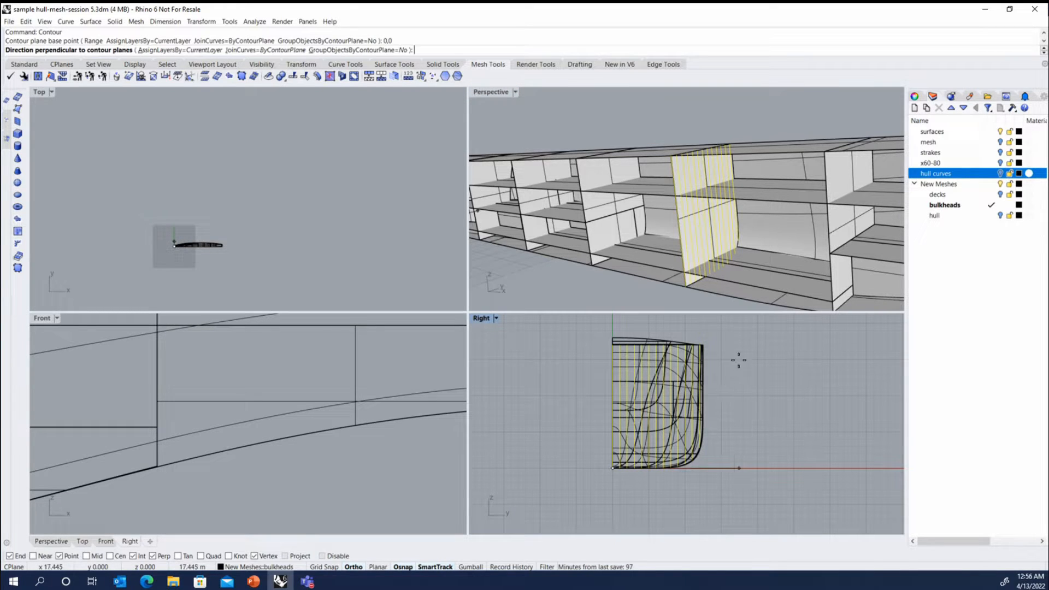
scroll(662, 486, "down", 3)
left_click(613, 343)
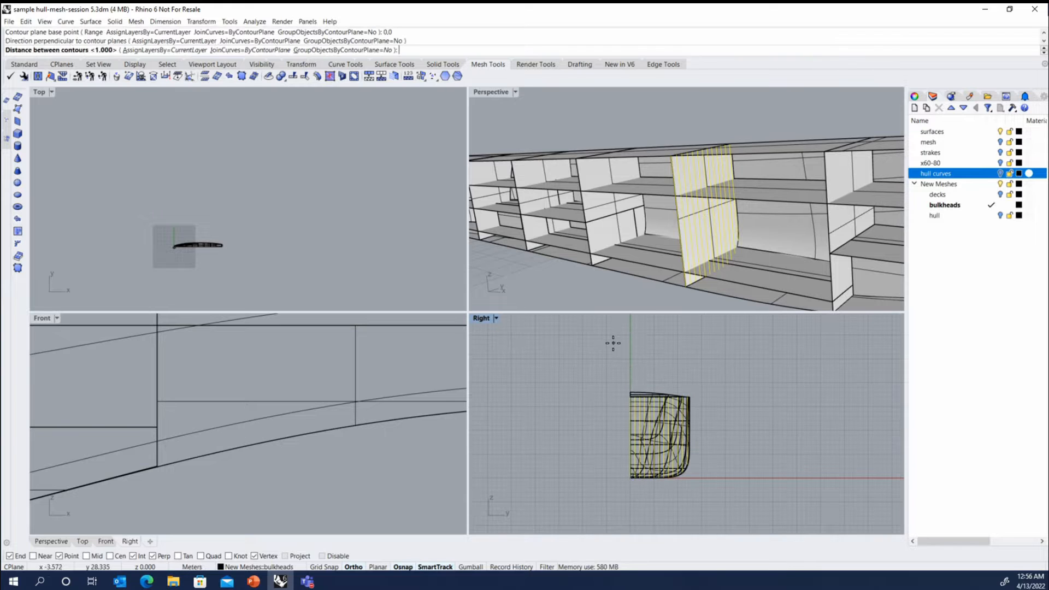
key("Return")
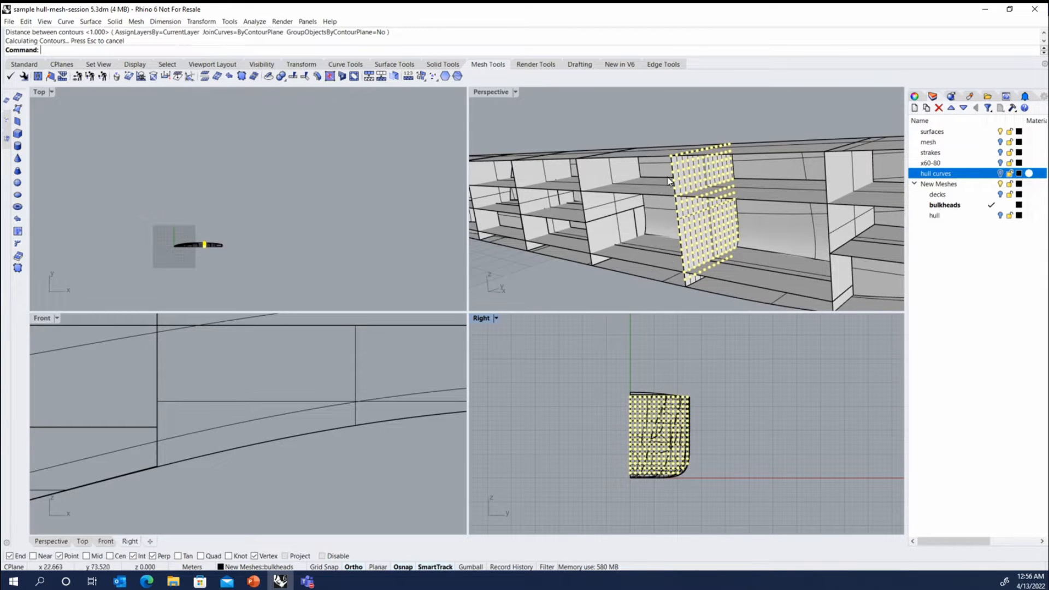
Examine how the contour points line up with the decks, the hull side and the edges of the bulkhead
scroll(667, 177, "up", 6)
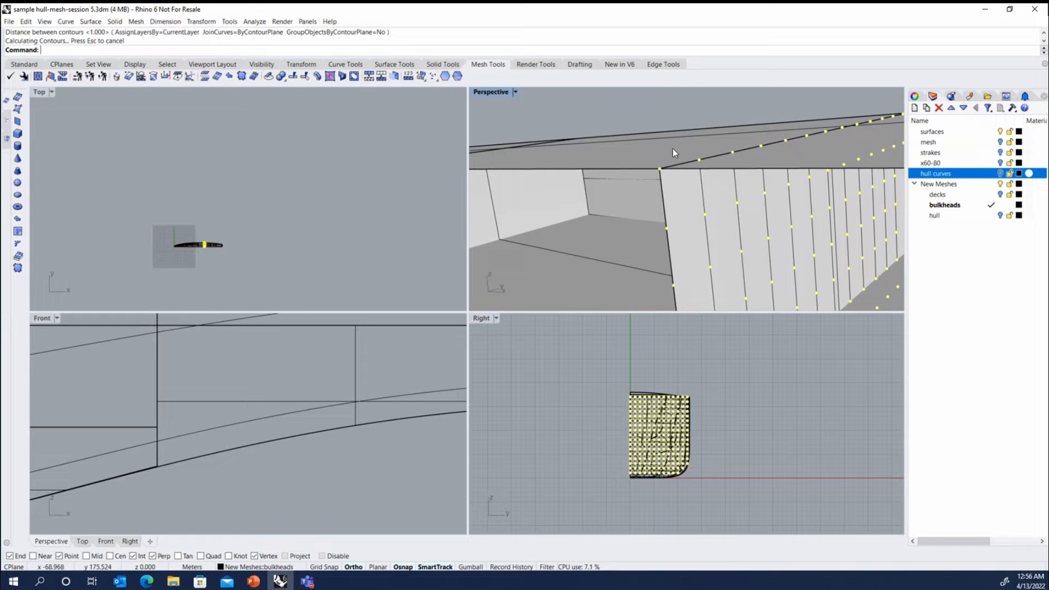
left_click(673, 149)
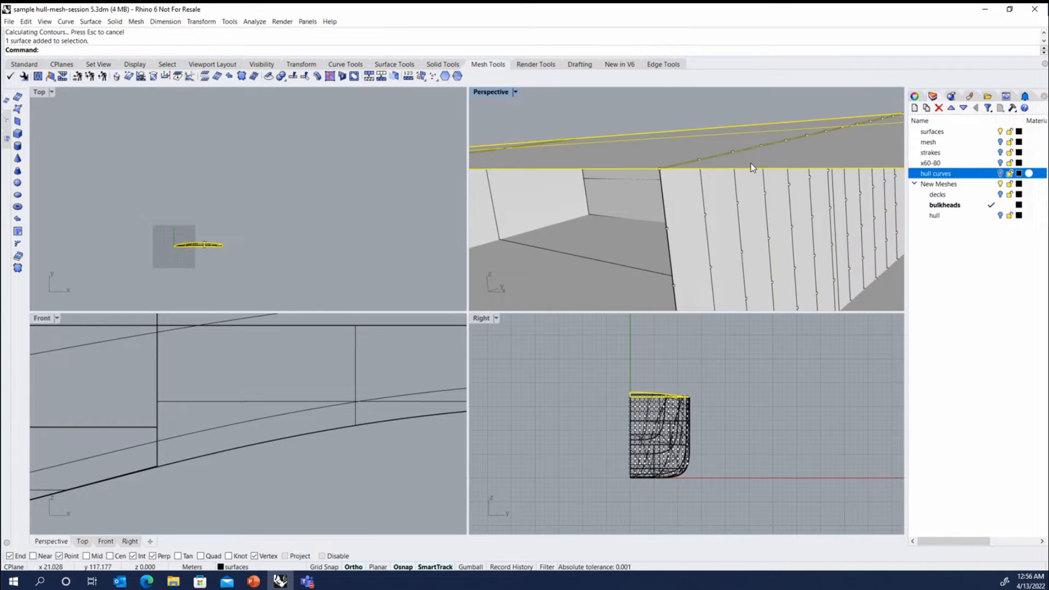
scroll(750, 163, "down", 3)
scroll(432, 190, "up", 3)
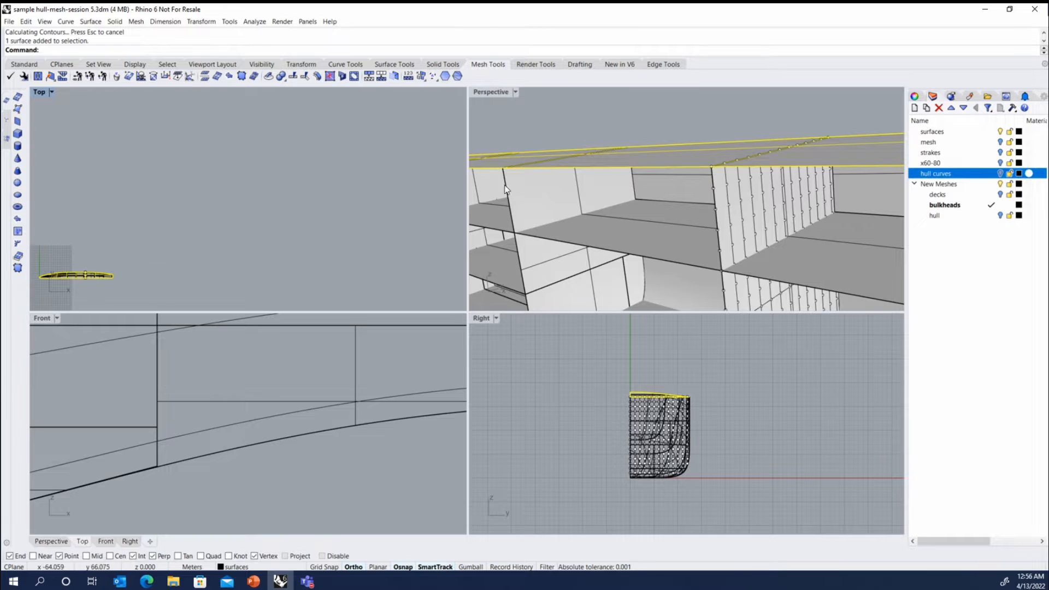
scroll(620, 191, "down", 3)
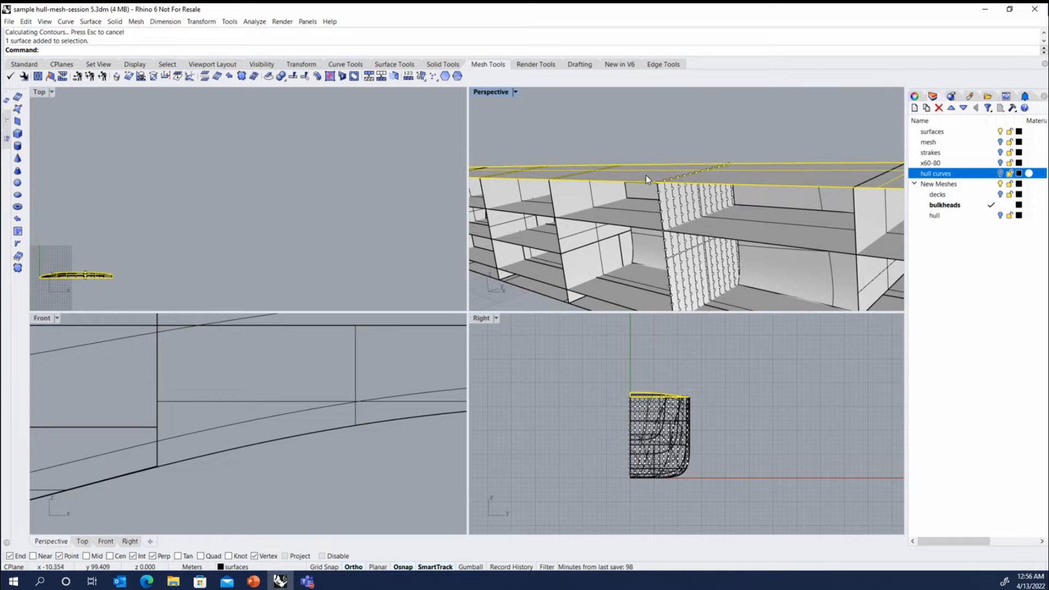
scroll(672, 165, "down", 3)
scroll(680, 191, "up", 5)
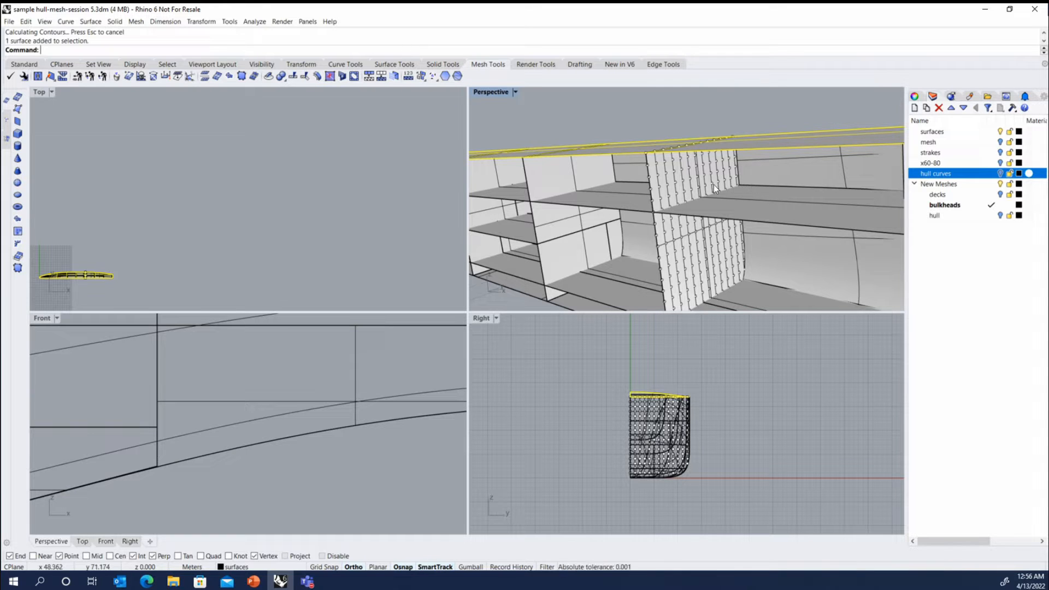
scroll(725, 198, "down", 3)
scroll(668, 231, "up", 5)
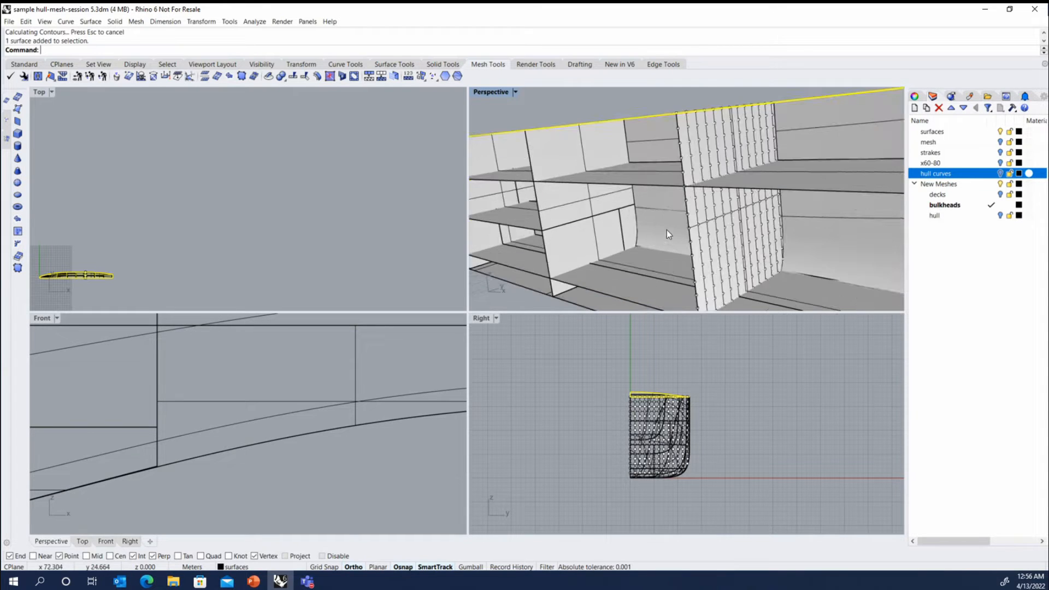
scroll(662, 200, "down", 3)
scroll(747, 168, "up", 7)
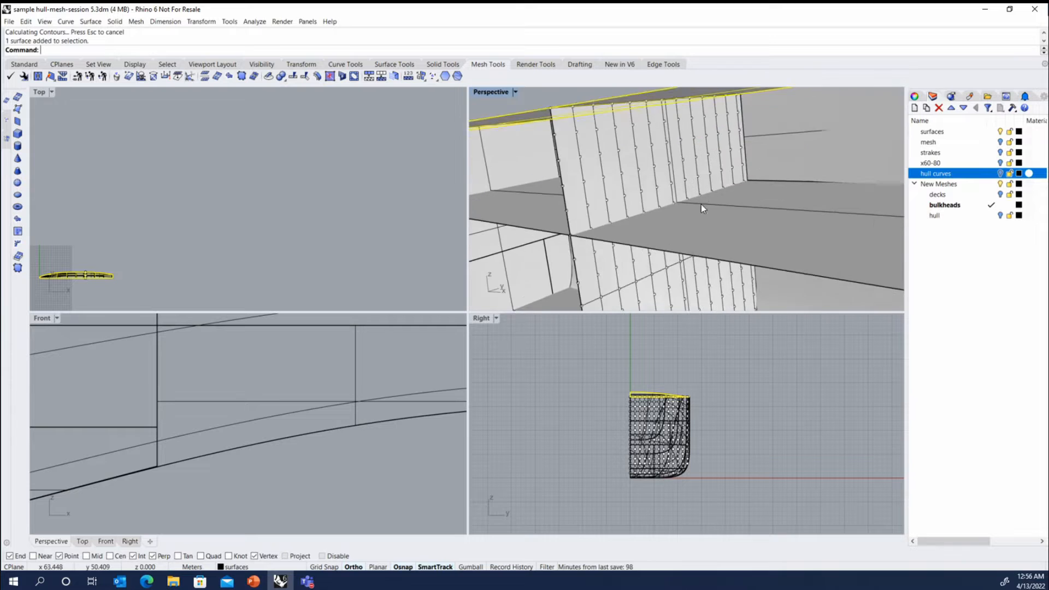
right_click_drag(701, 204, 669, 140)
scroll(669, 140, "down", 5)
scroll(713, 245, "up", 8)
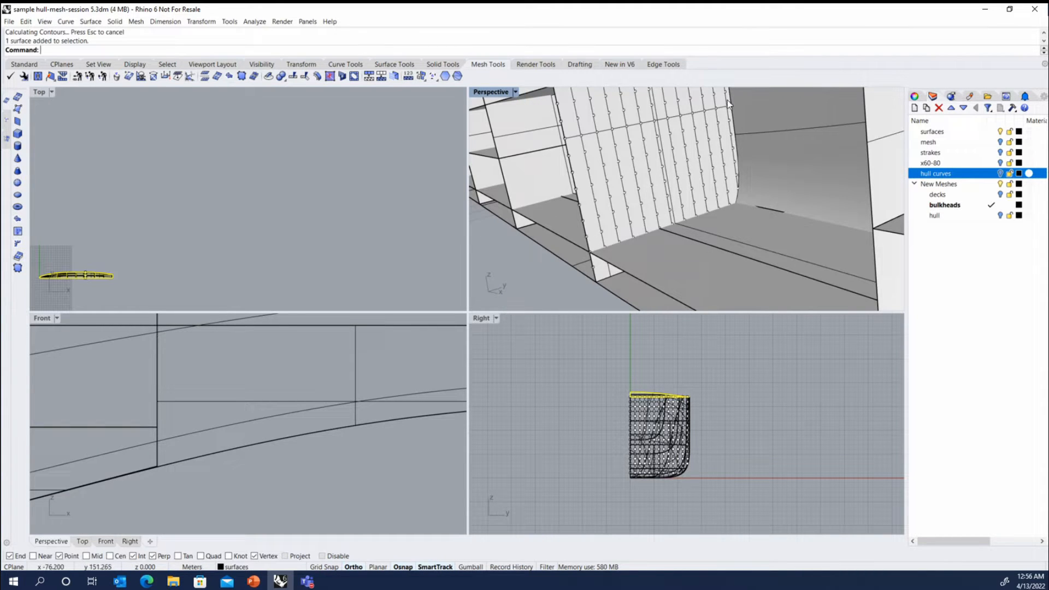
Delete the contour point on the bulkhead's outer edge, just above the lower deck at the hull side
scroll(740, 180, "up", 6)
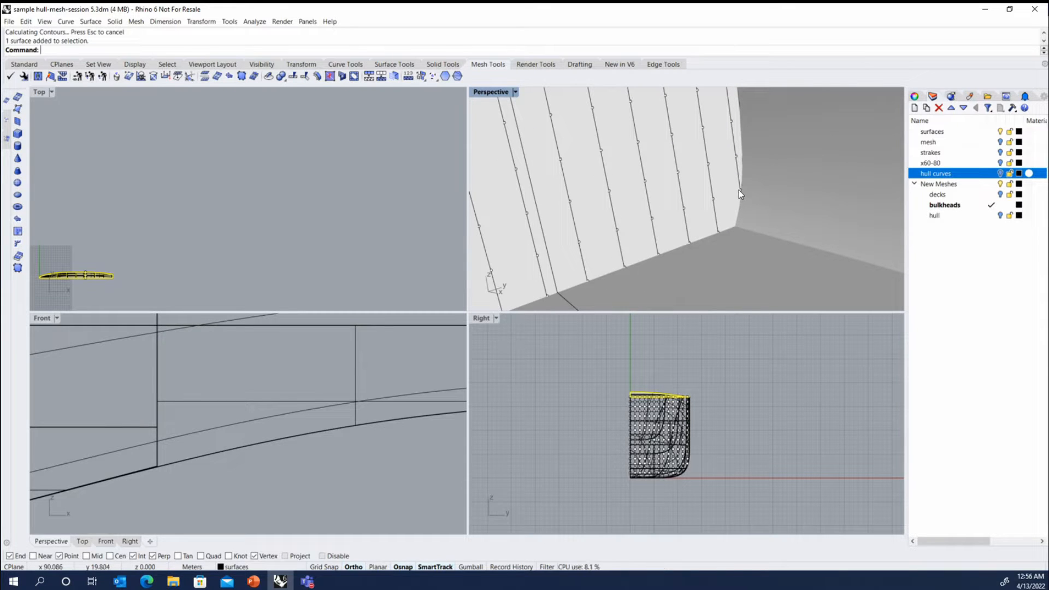
left_click(740, 190)
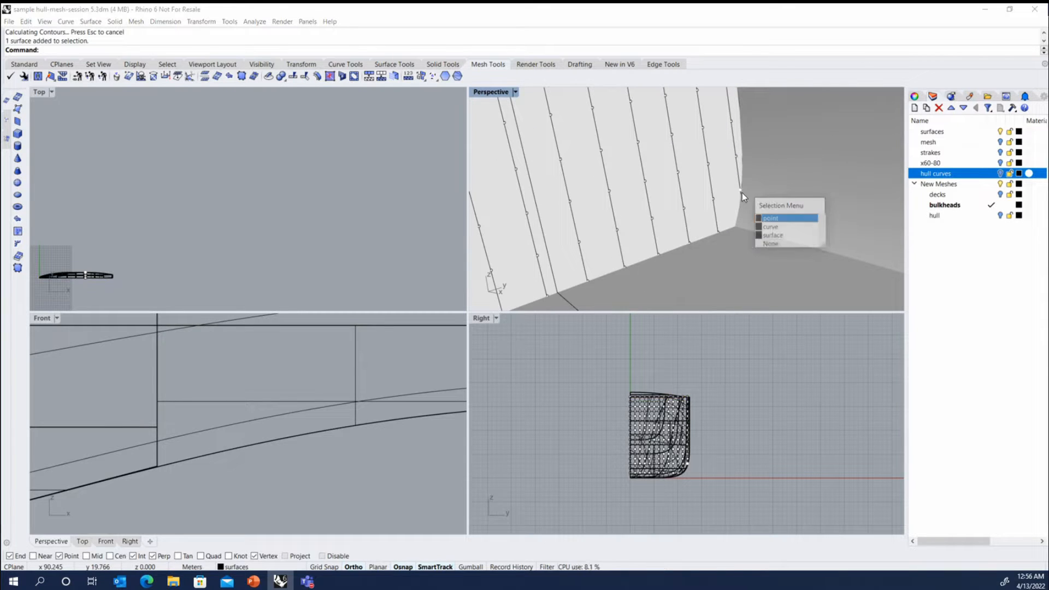
left_click(761, 218)
key("Delete")
Isolate the bulkhead's contours and points by hiding the surfaces layer, inspect them, and show the layer again
right_click_drag(720, 209, 764, 230)
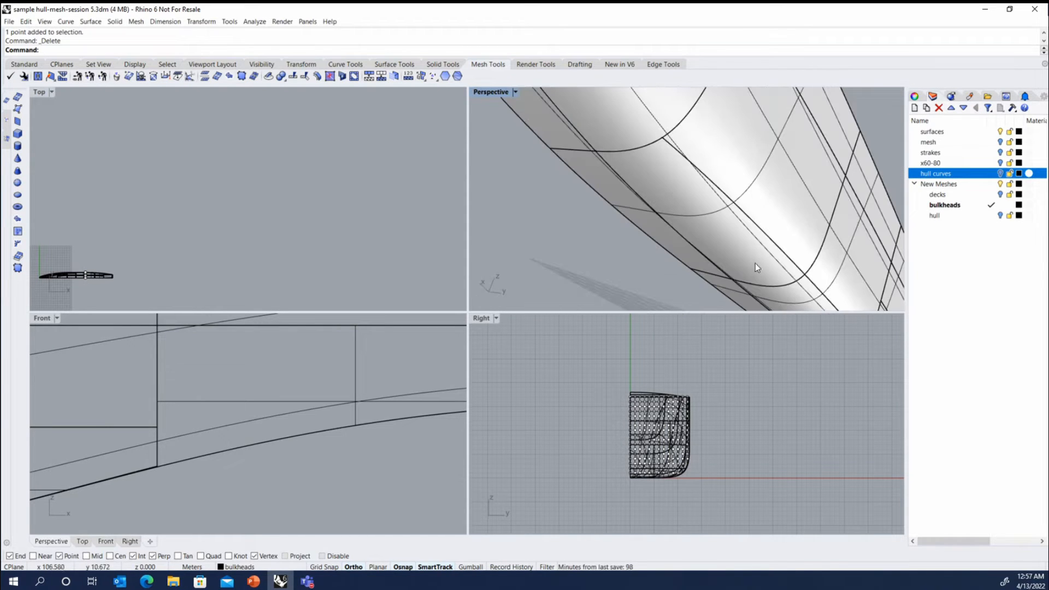
left_click(1000, 131)
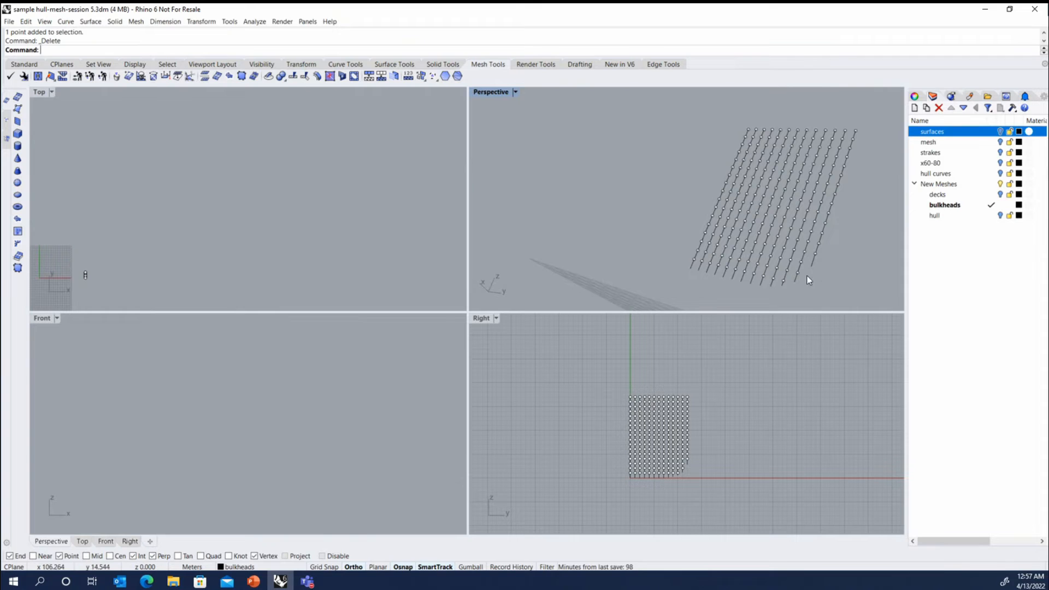
right_click_drag(808, 278, 650, 232)
left_click(1001, 131)
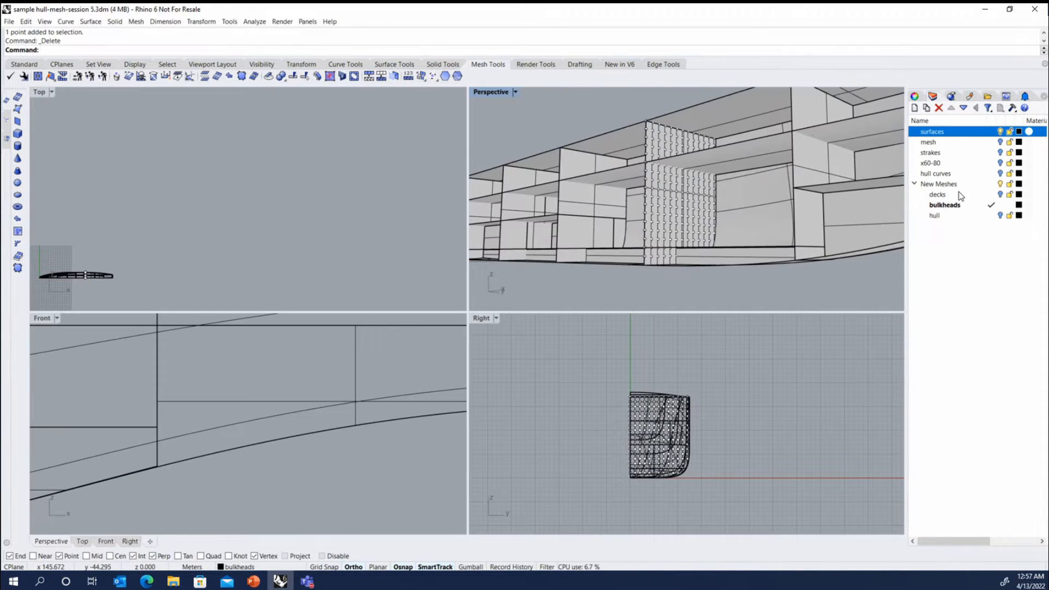
Show the hull mesh layer and hide the surfaces layer
left_click(1002, 217)
left_click(1001, 216)
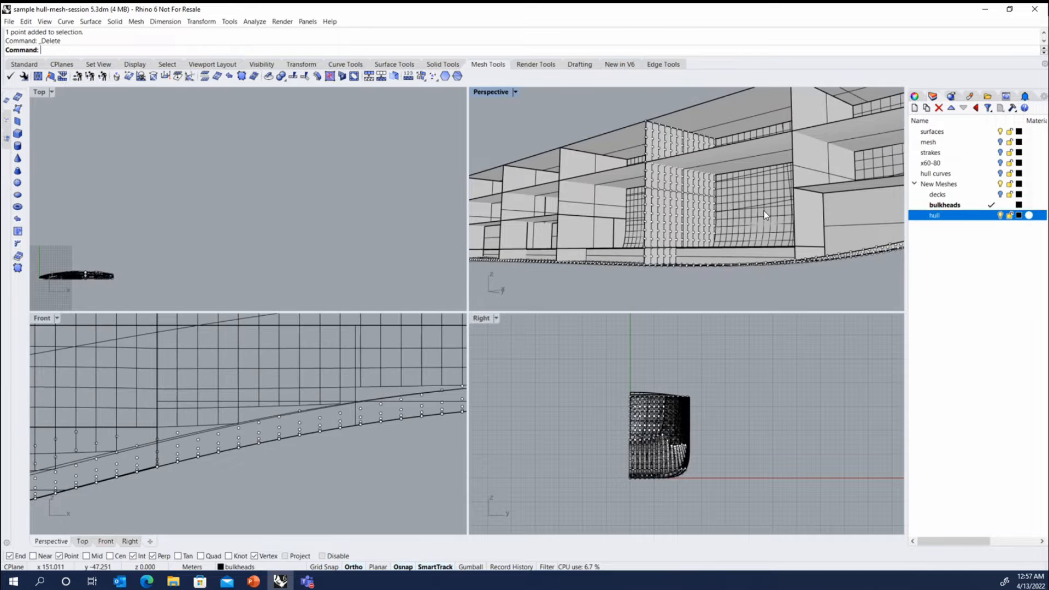
right_click_drag(764, 211, 621, 240)
scroll(651, 229, "up", 3)
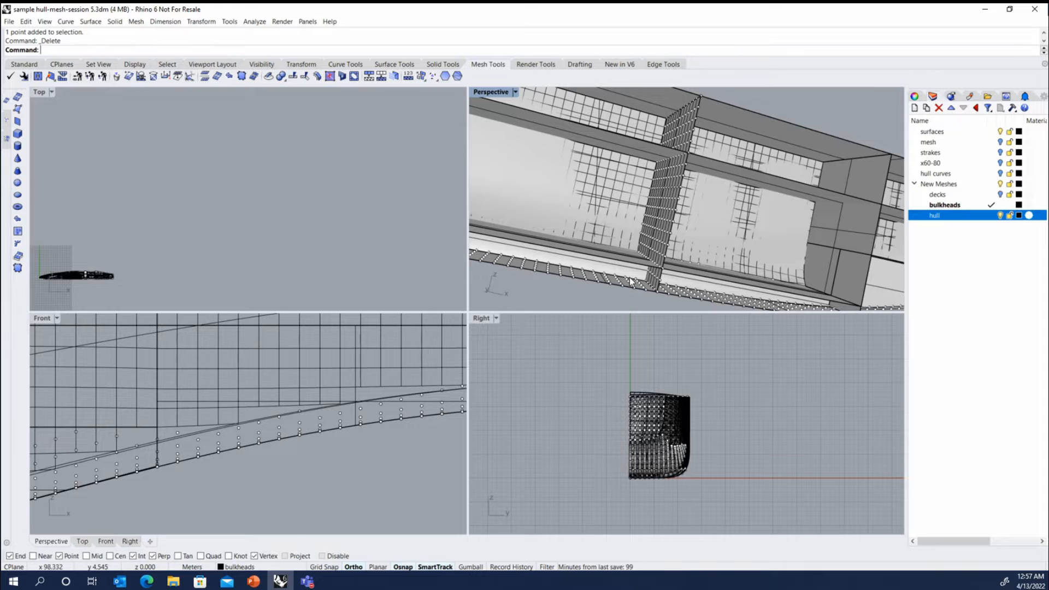
left_click(619, 239)
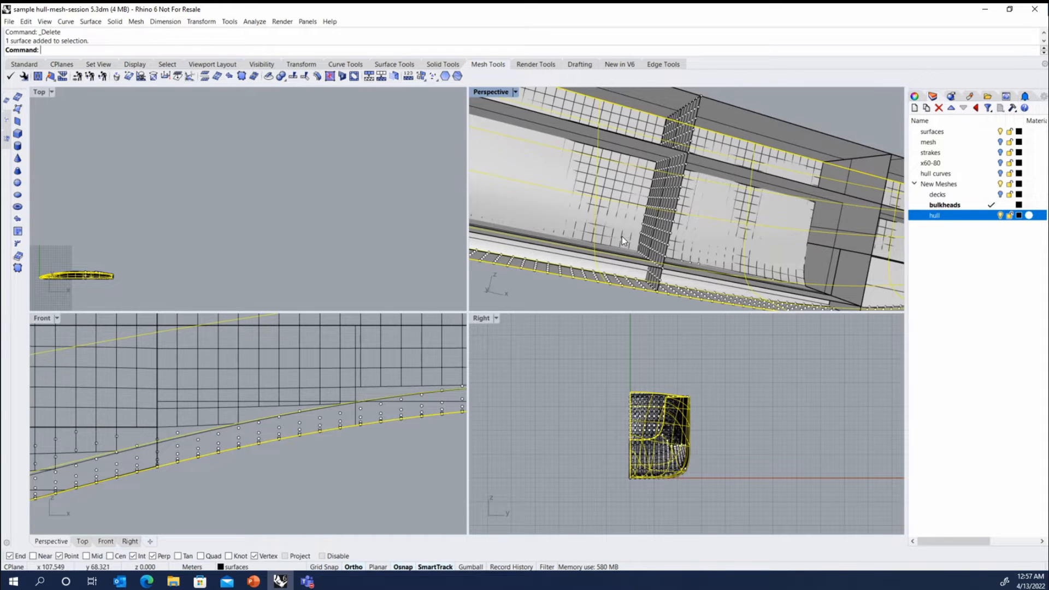
left_click(622, 236, "ctrl")
left_click(999, 132)
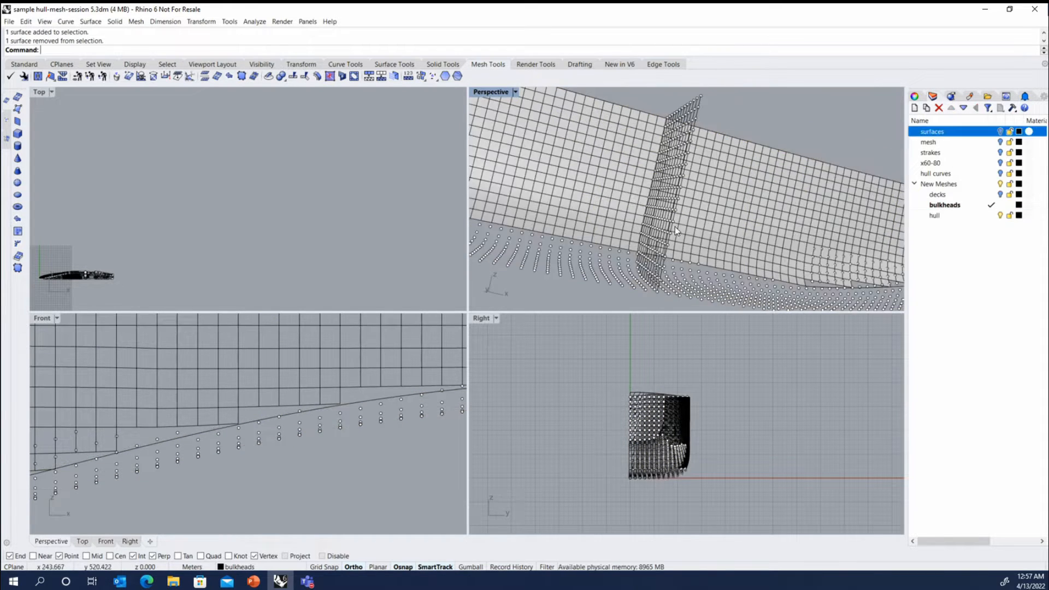
Extract the vertex points from the two large side hull meshes on either side of the bulkhead
left_click(623, 223)
left_click(637, 143, "shift")
scroll(608, 184, "down", 6)
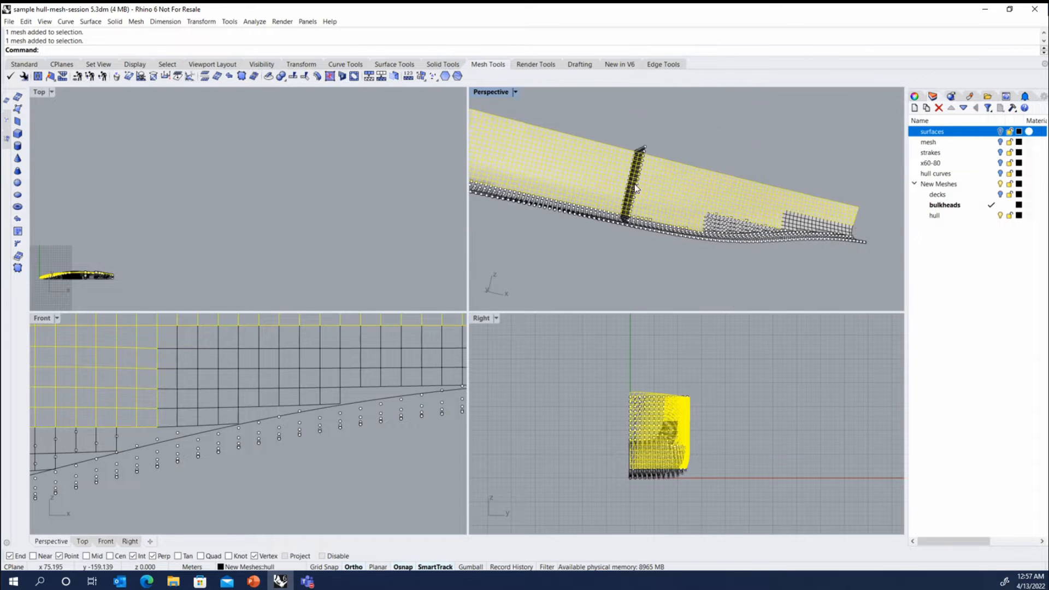
right_click_drag(628, 204, 657, 214)
right_click(416, 38)
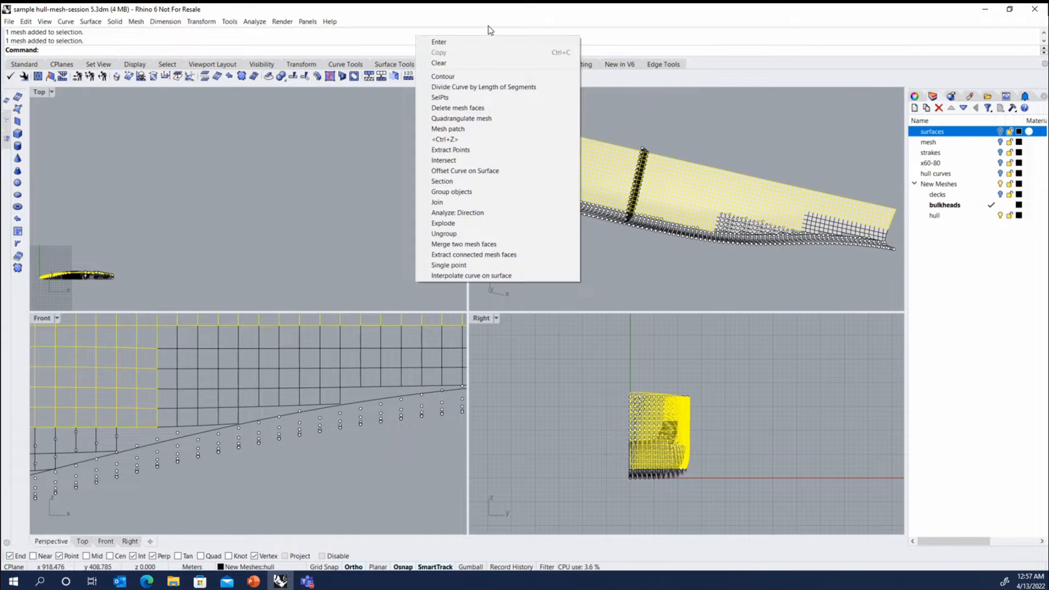
left_click(482, 153)
Delete the extracted hull vertex points, keeping only the vertical column of points in line with the bulkhead
scroll(326, 435, "down", 5)
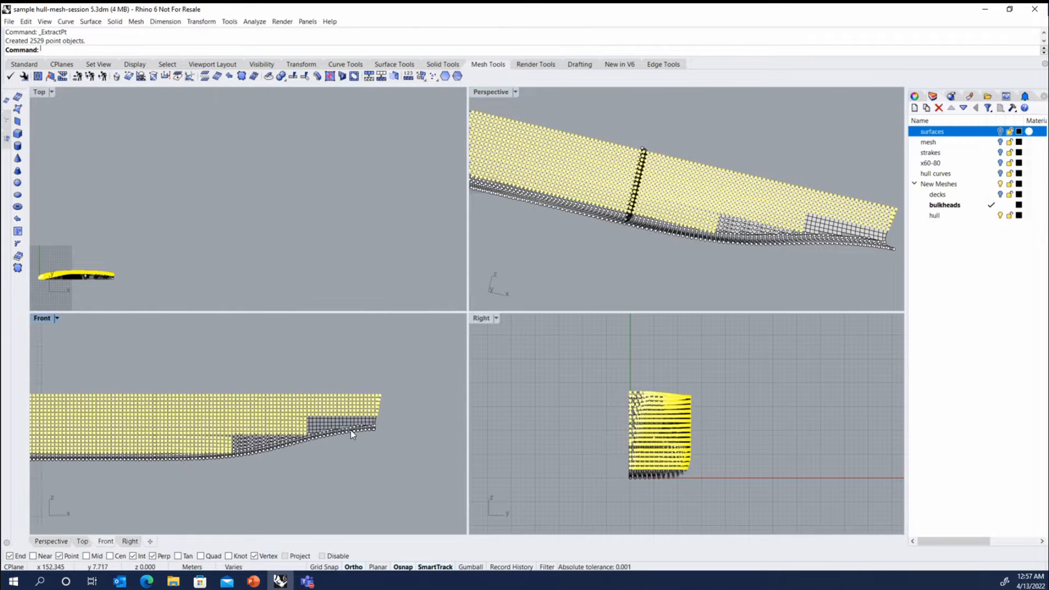
scroll(207, 424, "up", 3)
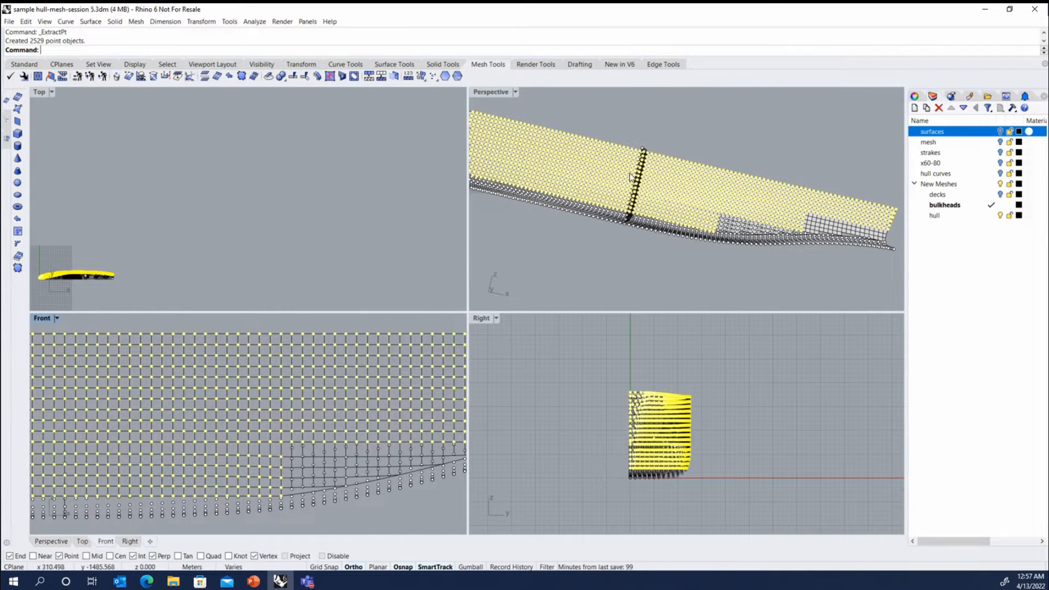
scroll(631, 178, "up", 3)
left_click(667, 149, "ctrl")
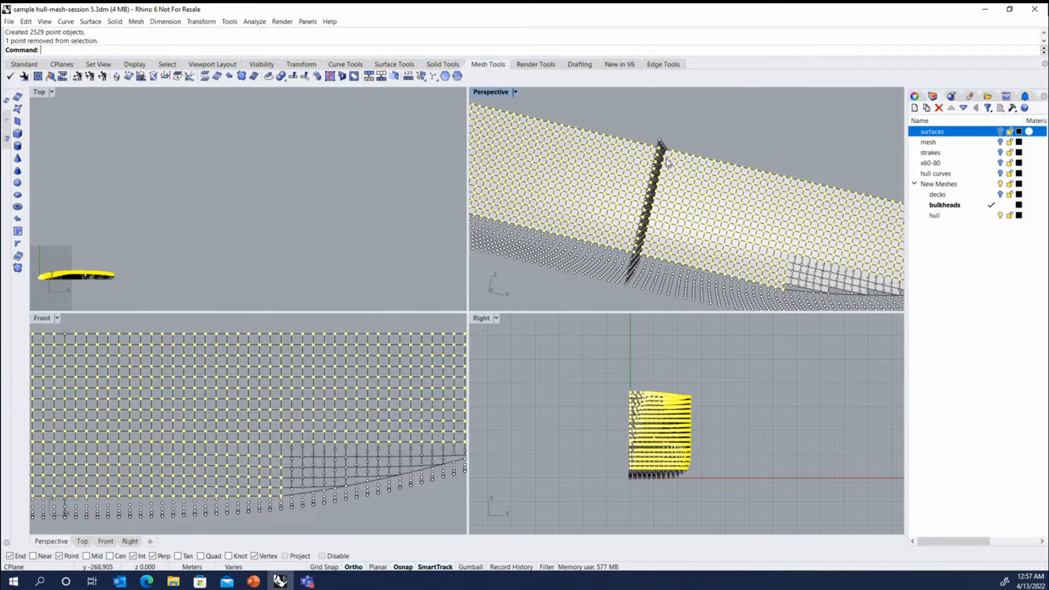
scroll(334, 395, "down", 3)
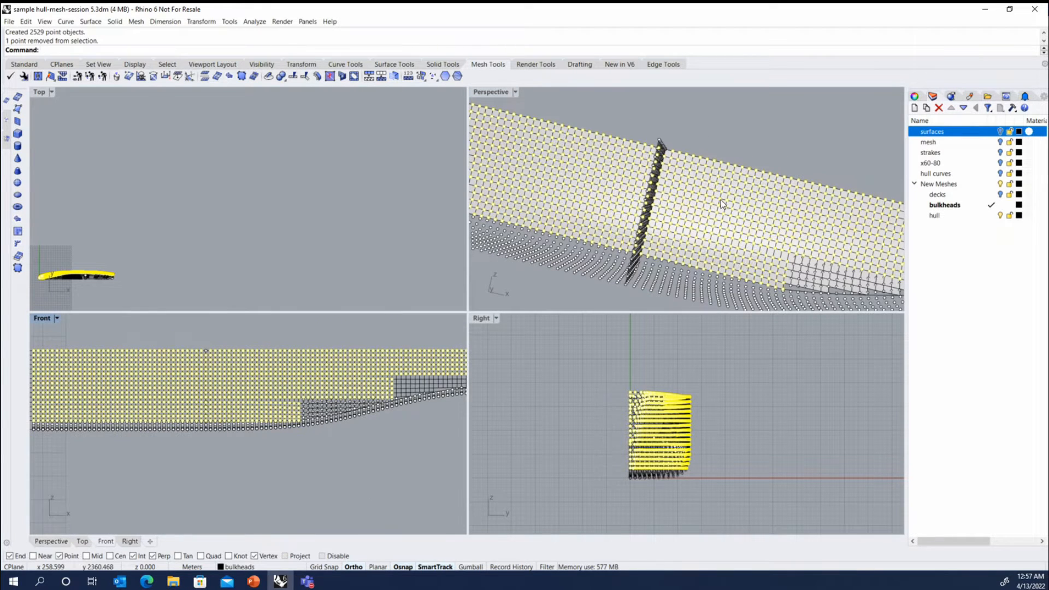
scroll(199, 358, "up", 4)
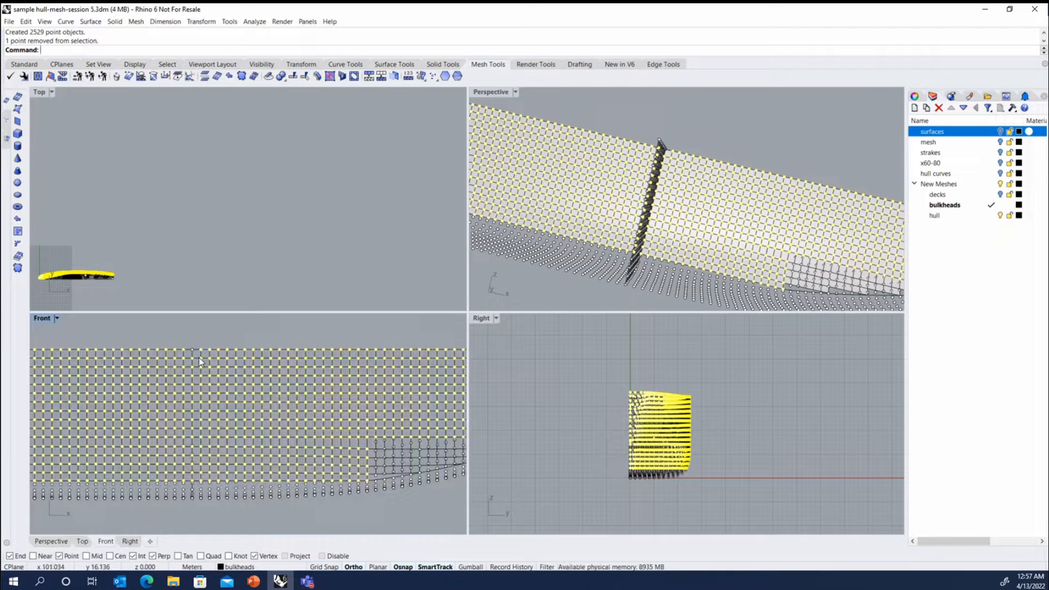
left_click_drag(188, 336, 197, 484, "ctrl")
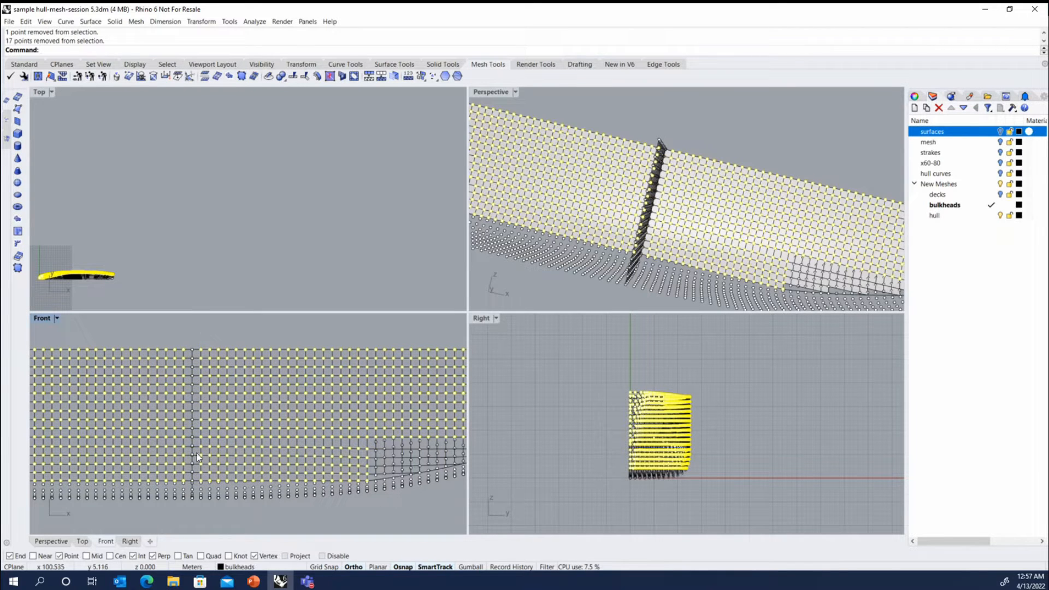
key("Delete")
Examine the remaining points where the bulkhead meets the side hull mesh
right_click_drag(588, 212, 526, 195)
scroll(714, 237, "down", 3)
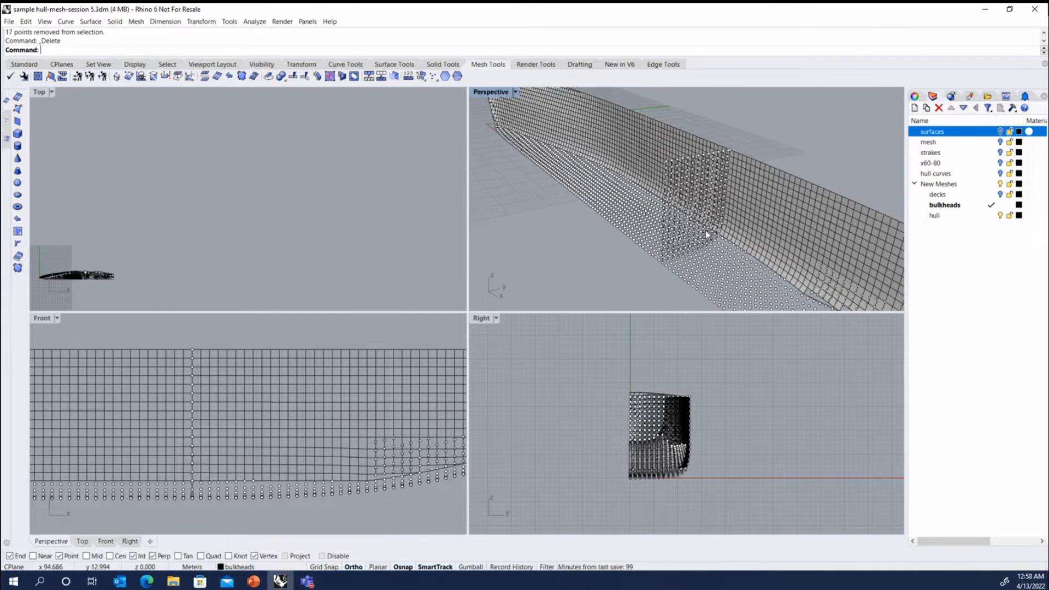
right_click_drag(710, 232, 671, 220)
scroll(671, 220, "up", 5)
scroll(653, 254, "up", 4)
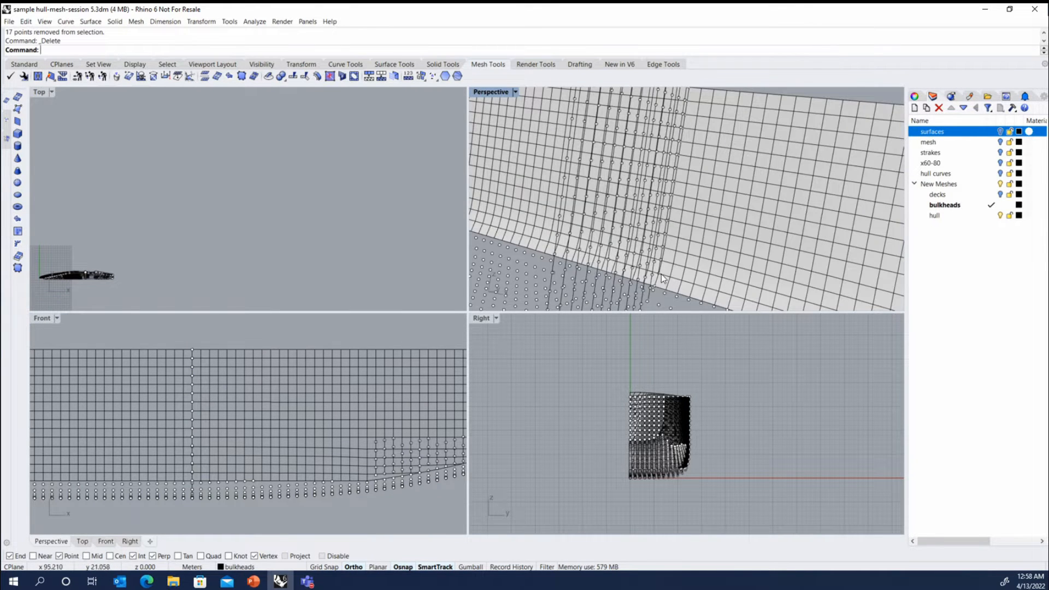
scroll(680, 227, "down", 2)
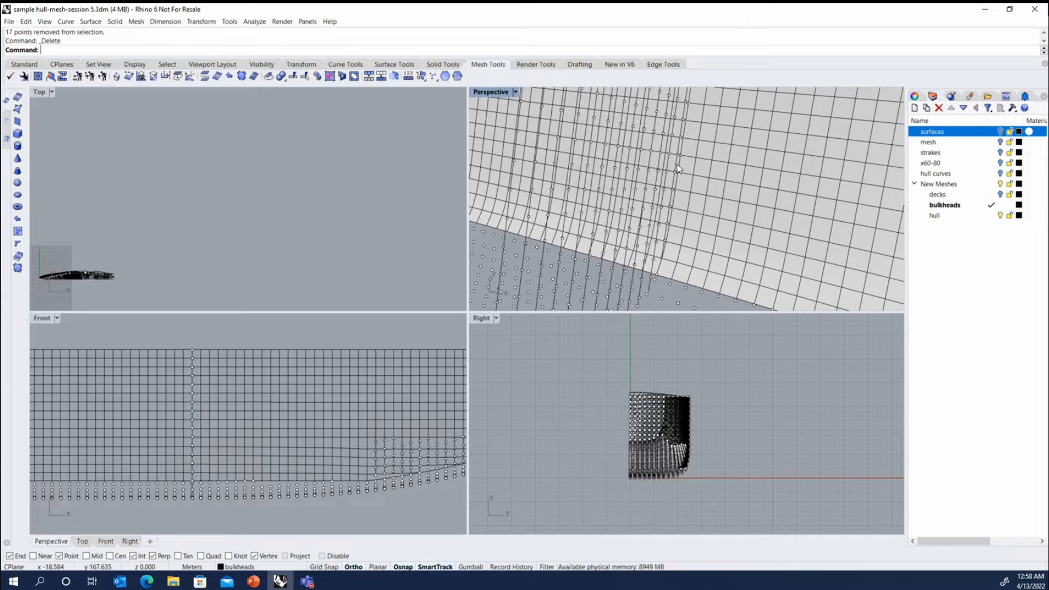
right_click_drag(676, 137, 470, 168)
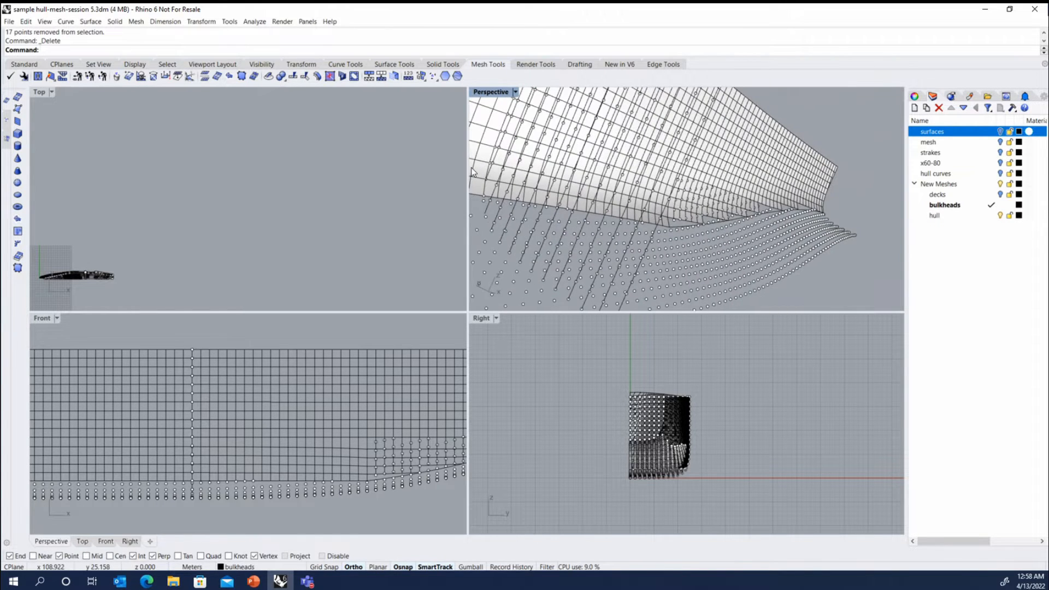
scroll(495, 188, "up", 5)
scroll(574, 259, "down", 7)
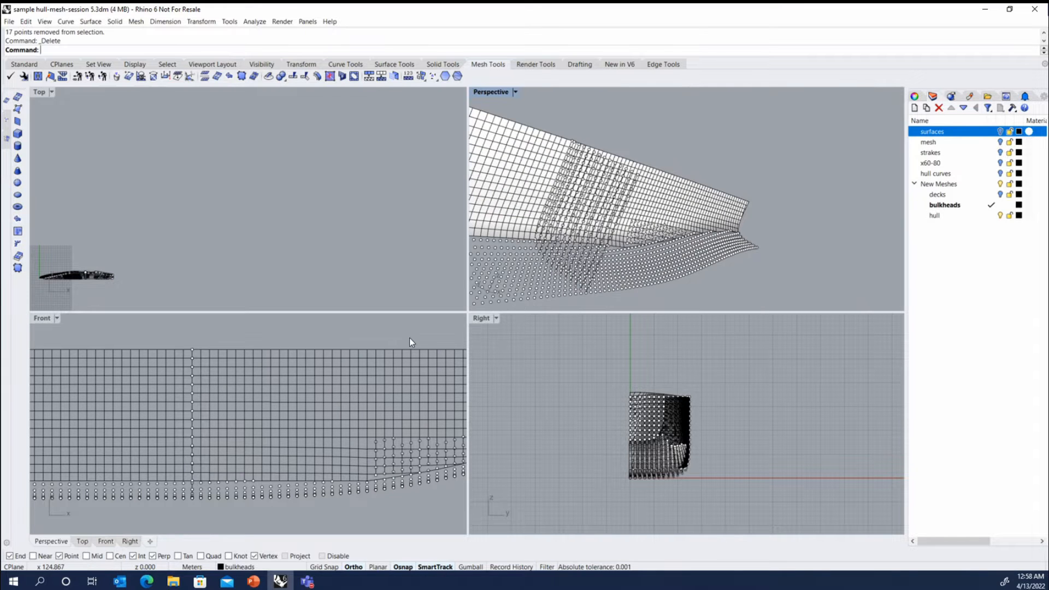
Select all curves with SelCrv and delete them, except the longitudinal curve along the lower edge of the hull mesh
type("SelCrv")
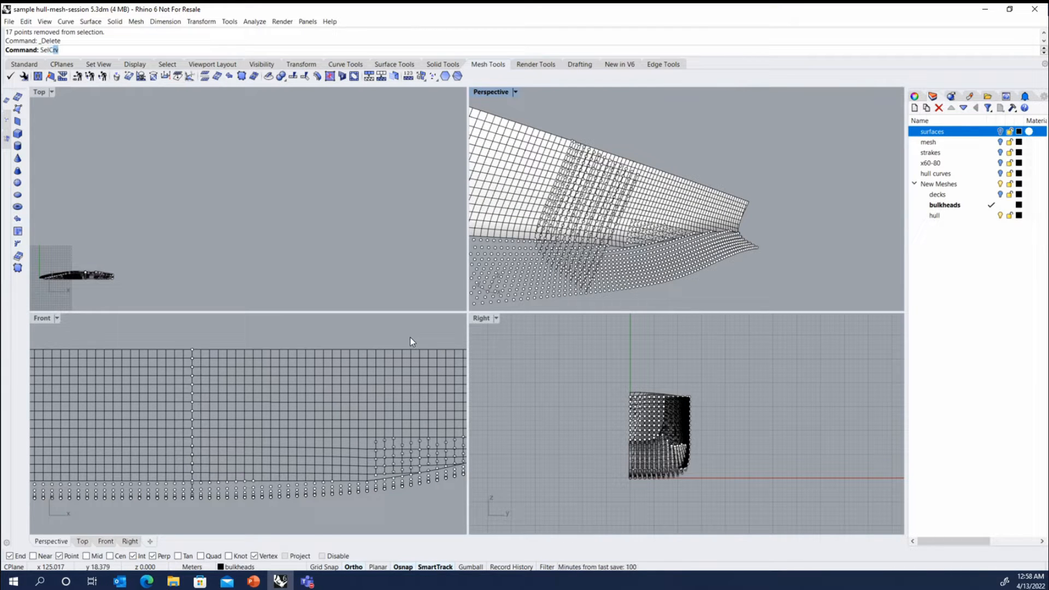
key("Return")
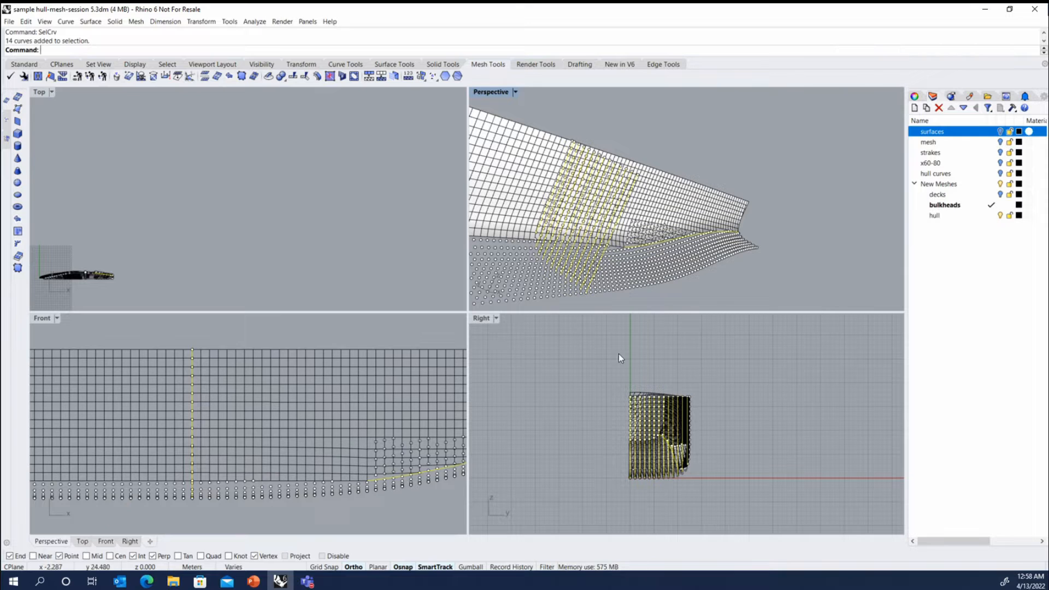
left_click(665, 242, "ctrl")
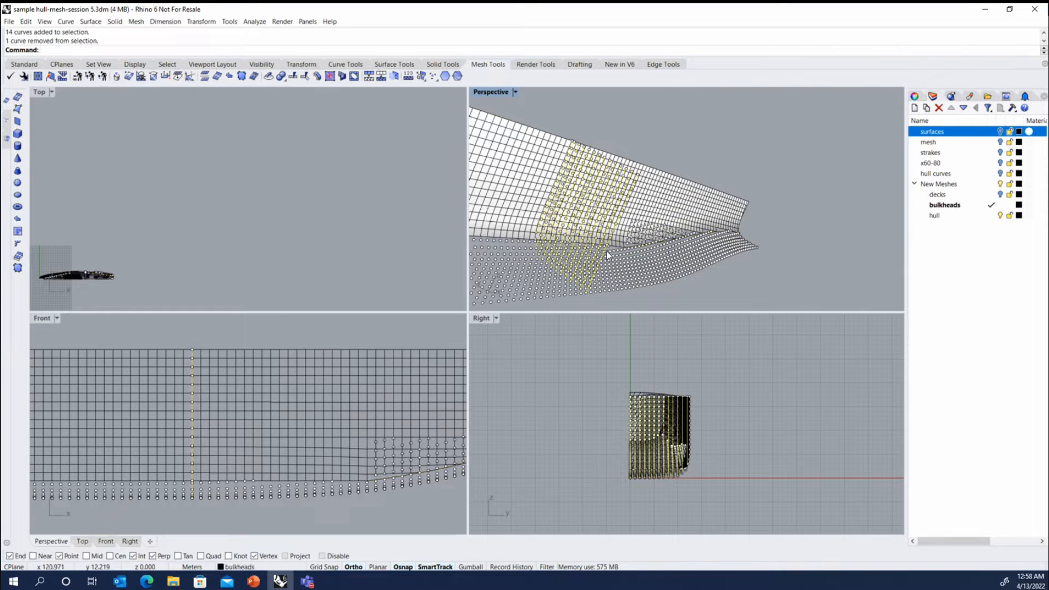
key("Delete")
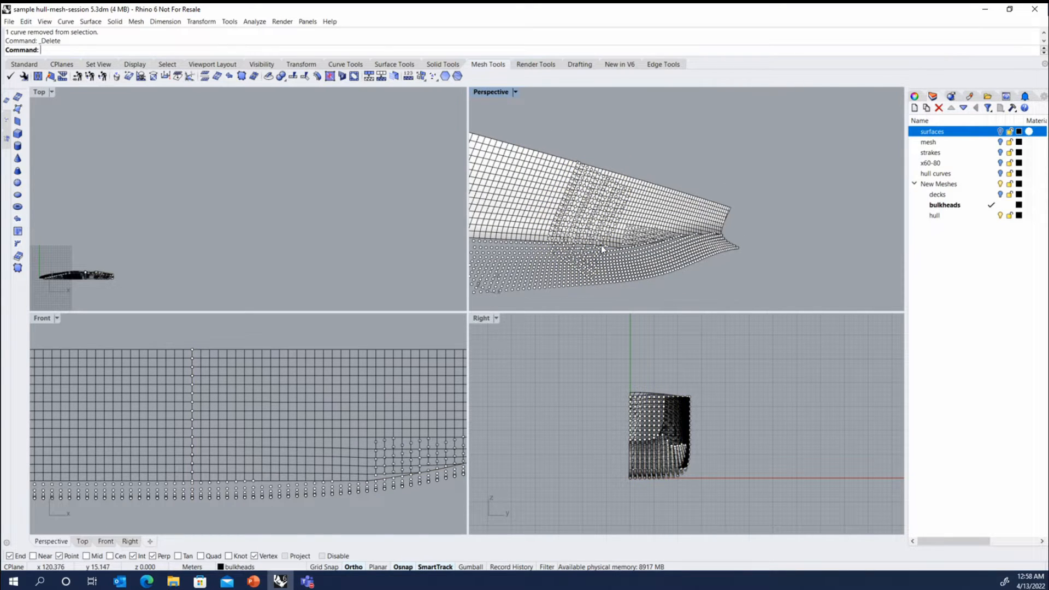
Create a mesh patch from all the points lying in the bulkhead plane
left_click_drag(188, 337, 199, 509)
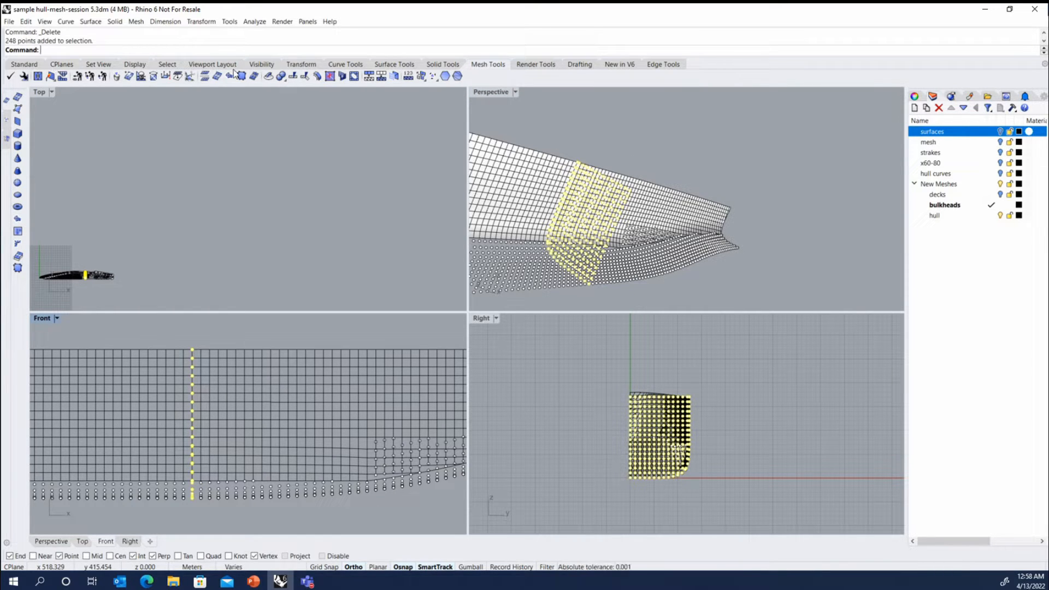
left_click(18, 218)
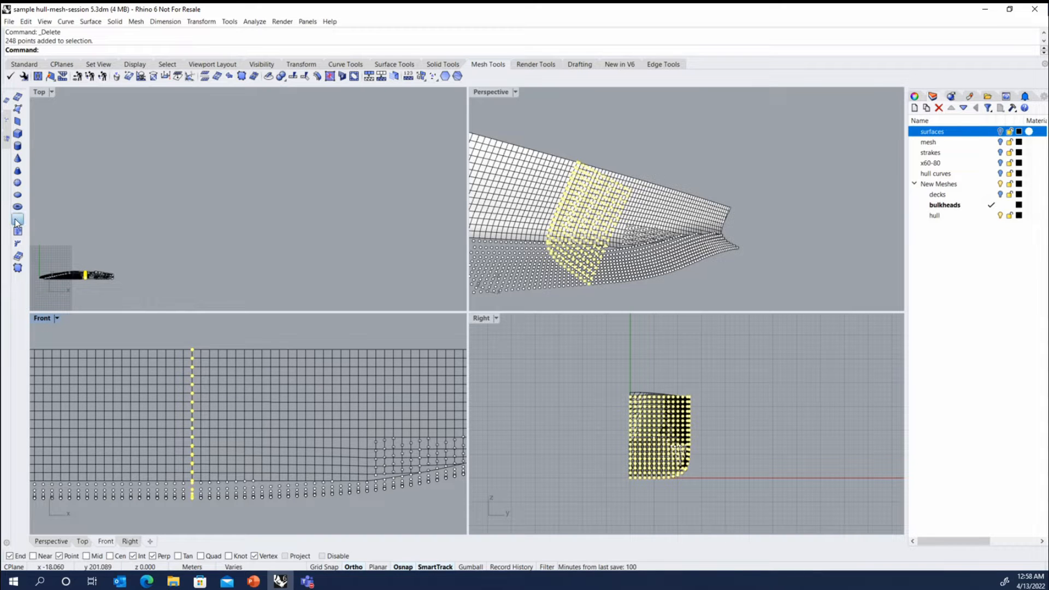
key("Return")
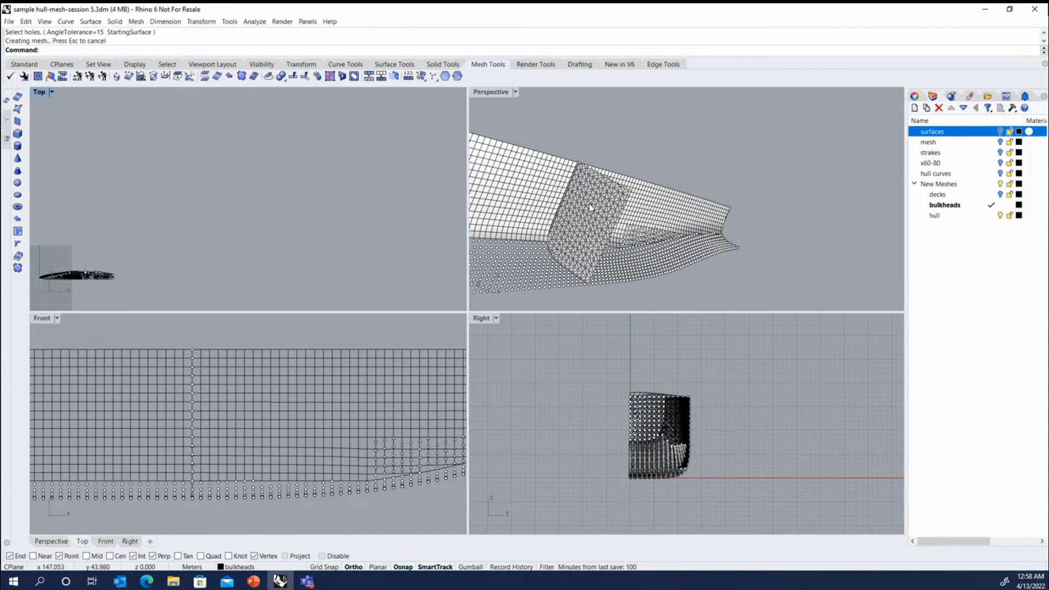
Quadrangulate the new triangulated bulkhead mesh
scroll(596, 203, "up", 4)
left_click(601, 200)
left_click(369, 76)
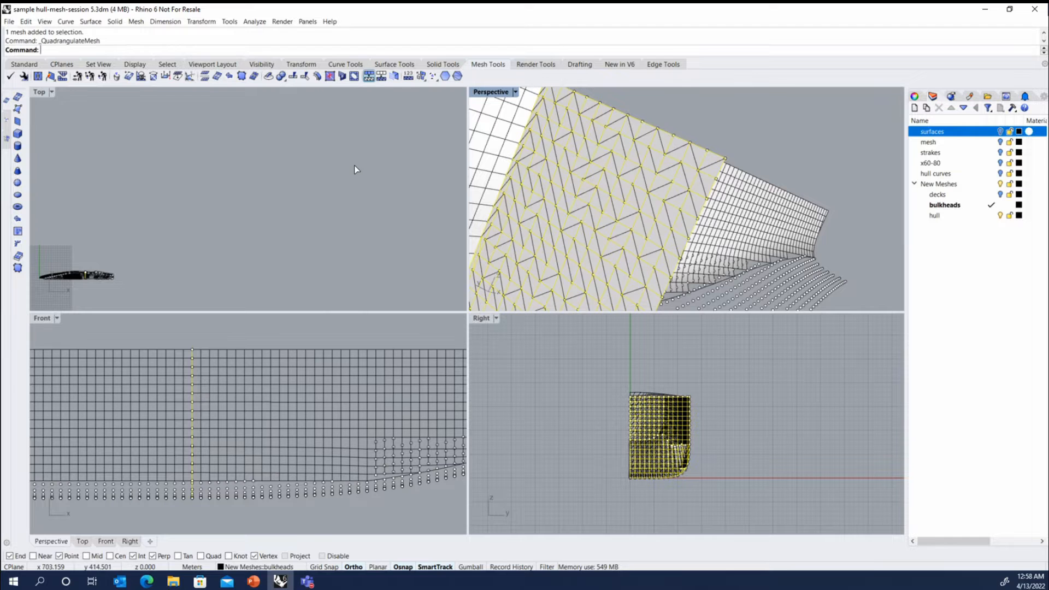
left_click(92, 204)
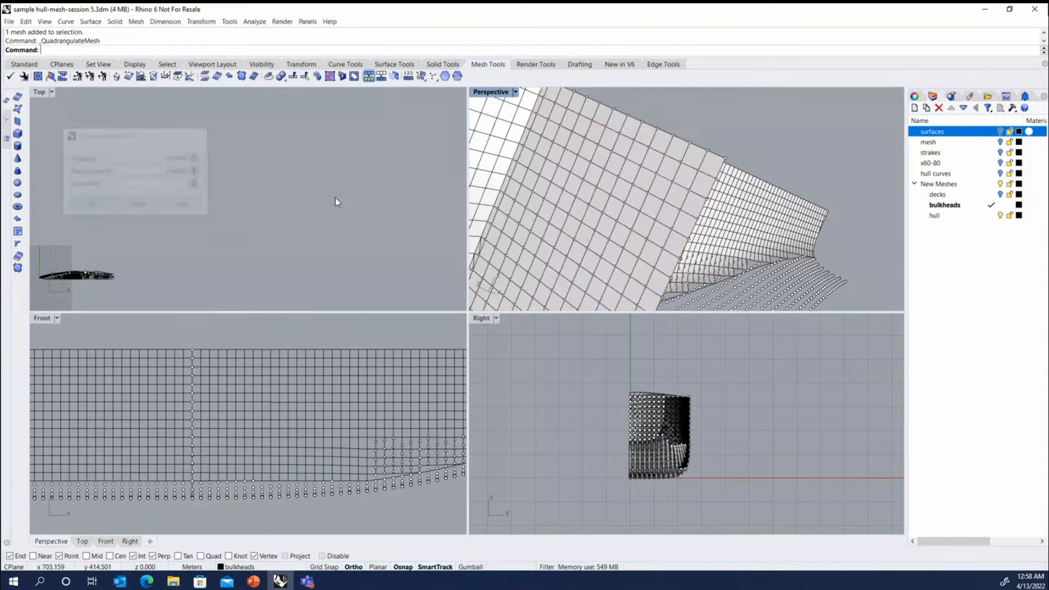
Delete the bulkhead points above its lowest rows, from the top edge down to the lower edge of the side hull mesh
scroll(602, 181, "down", 5)
right_click_drag(644, 178, 672, 234)
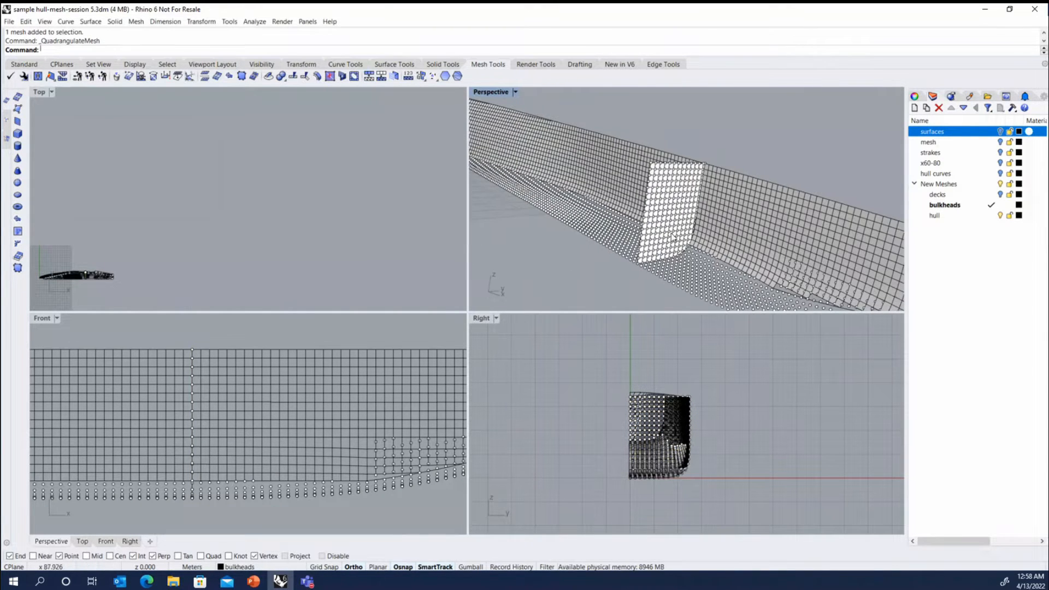
scroll(703, 236, "up", 3)
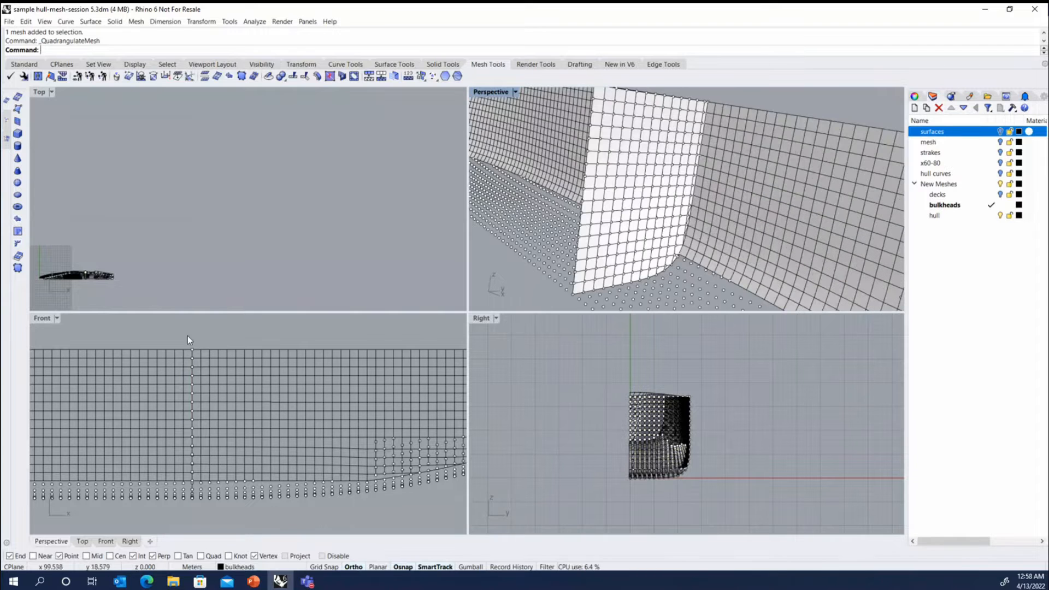
left_click_drag(190, 332, 194, 477)
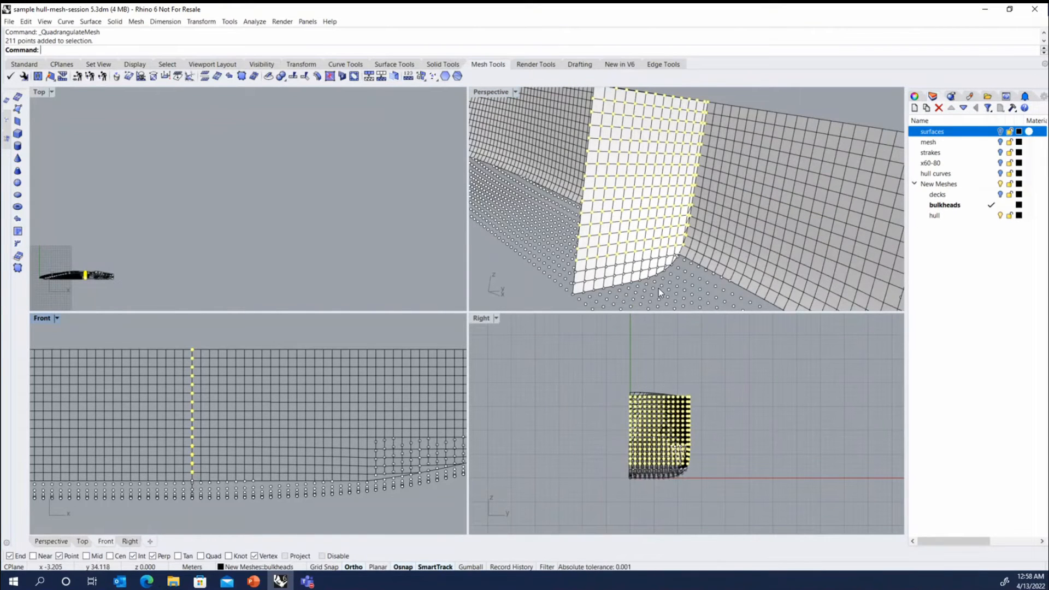
scroll(690, 221, "up", 1)
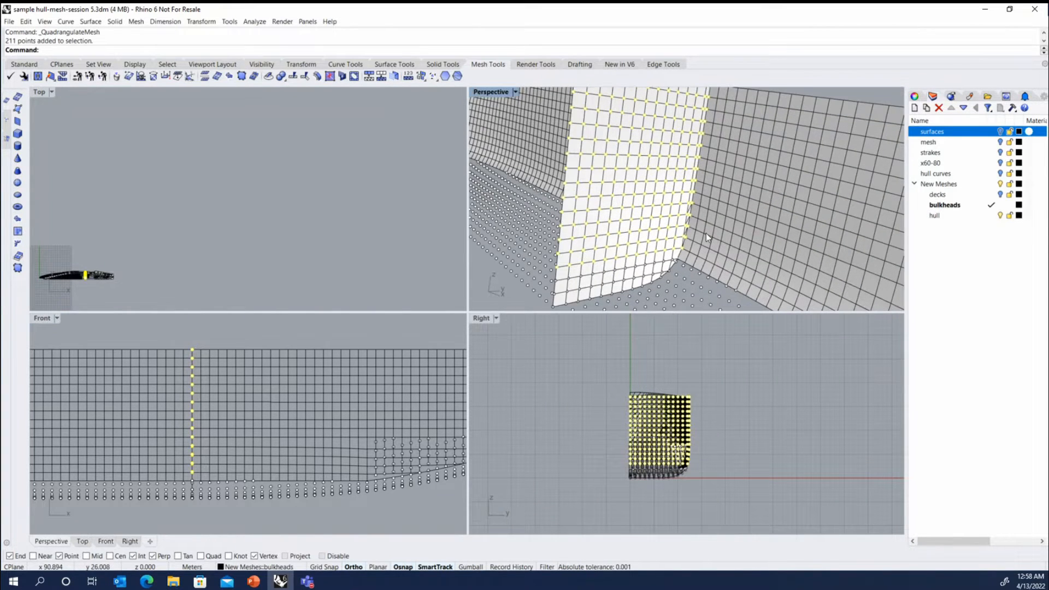
scroll(706, 232, "up", 2)
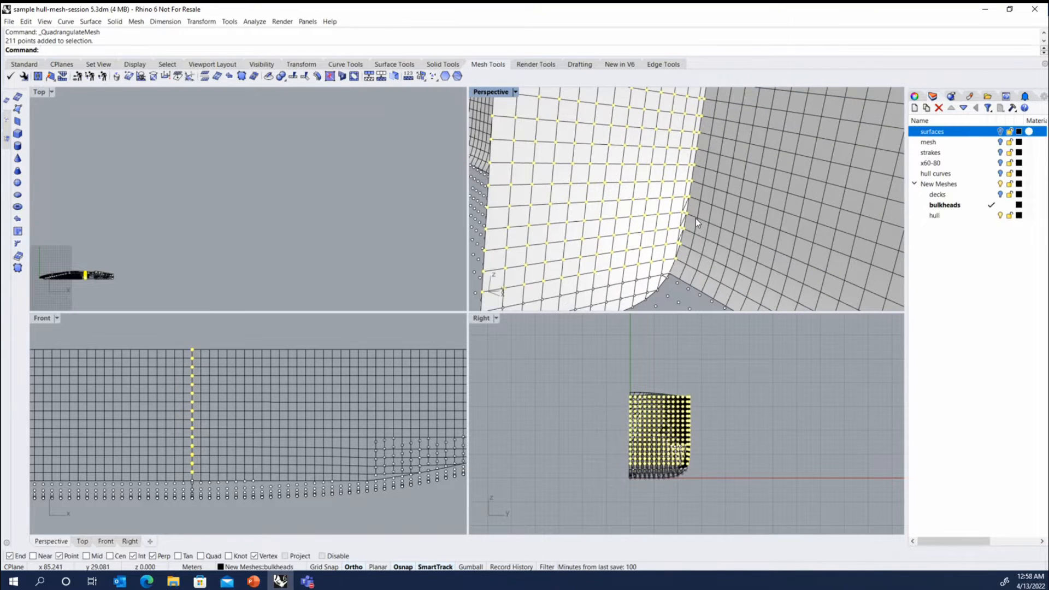
key("Delete")
Delete the next two rows of points low on the bulkhead, keeping the two points on its curved bilge edge
scroll(624, 257, "down", 1)
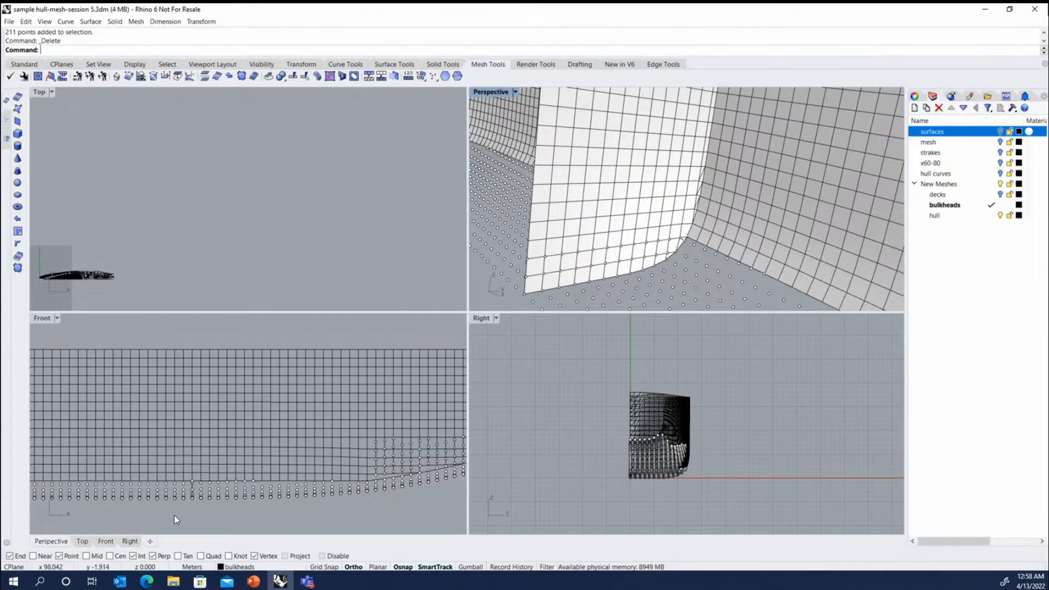
scroll(175, 516, "up", 5)
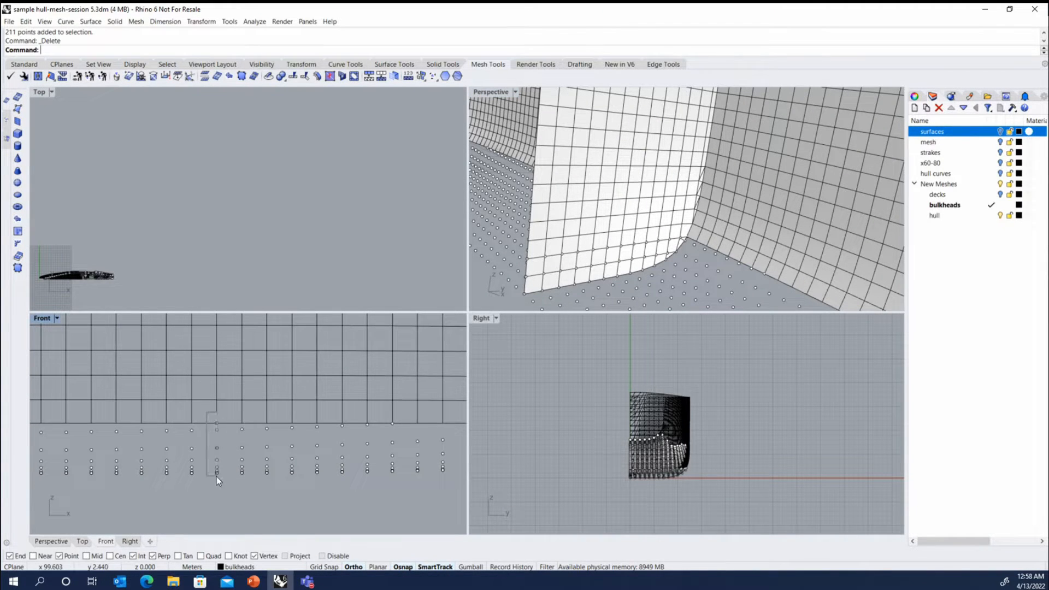
left_click_drag(217, 476, 224, 467)
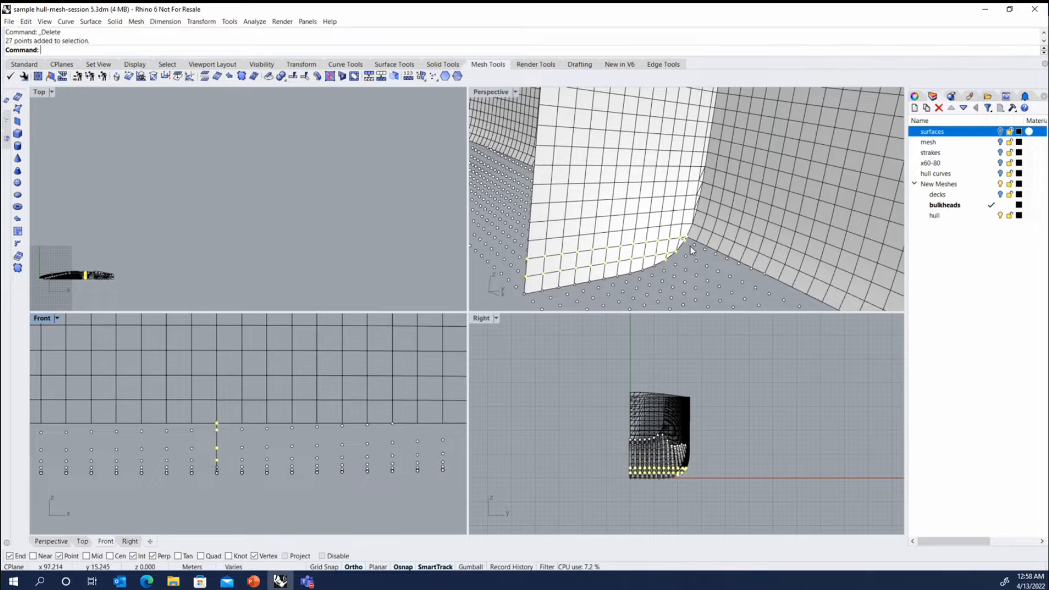
scroll(691, 246, "up", 4)
left_click(656, 263, "ctrl")
scroll(675, 255, "up", 1)
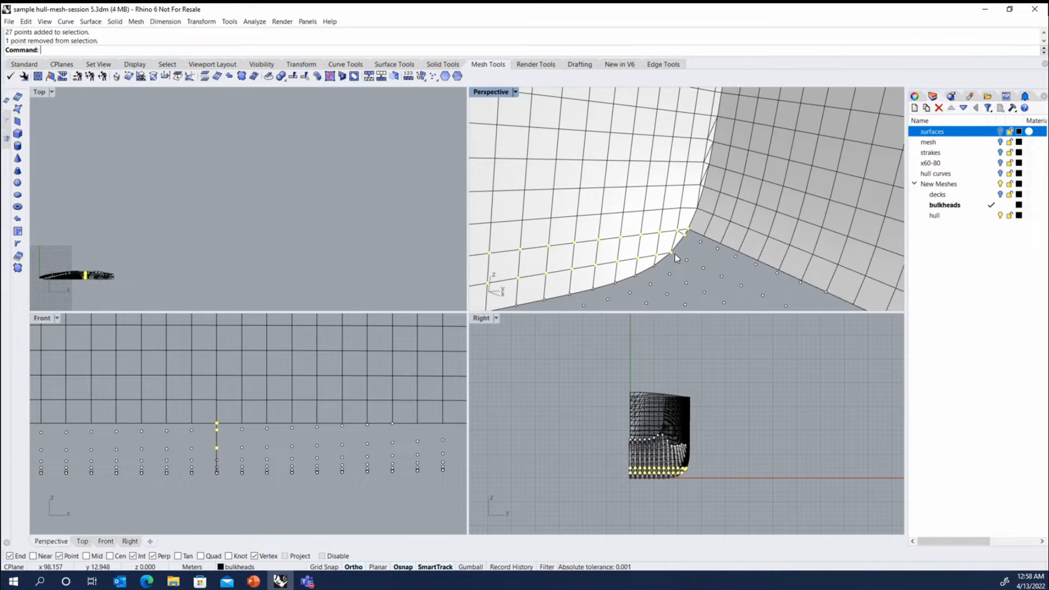
left_click(673, 253, "ctrl")
scroll(674, 253, "up", 1)
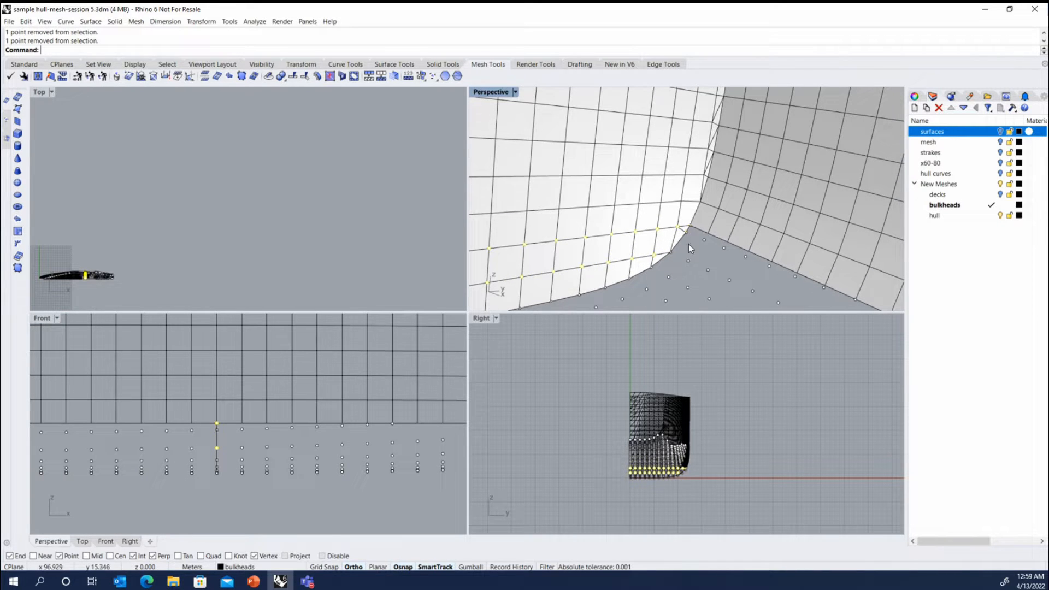
scroll(689, 243, "down", 3)
scroll(697, 238, "down", 4)
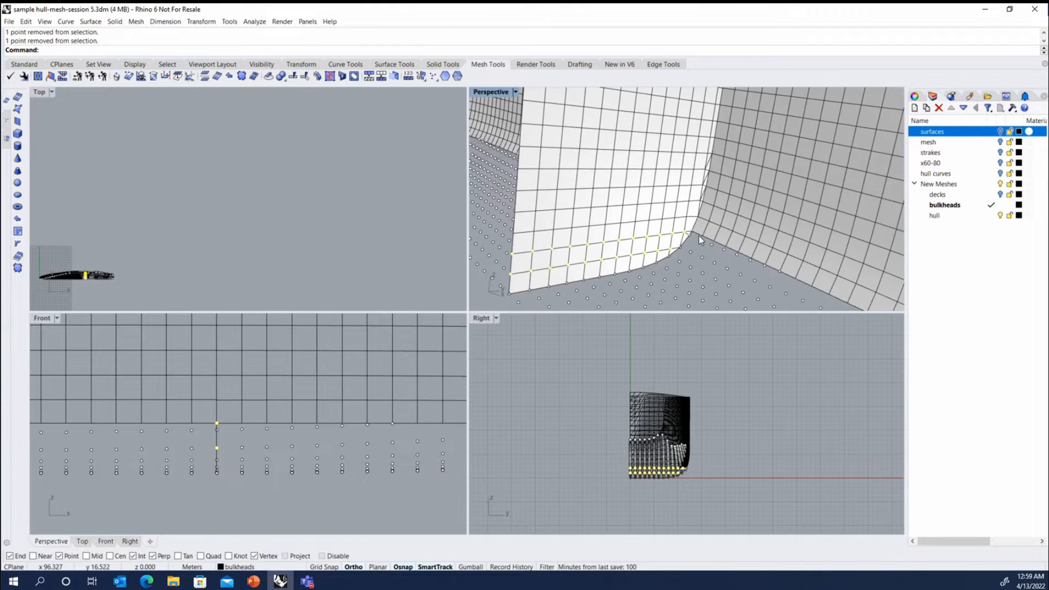
key("Delete")
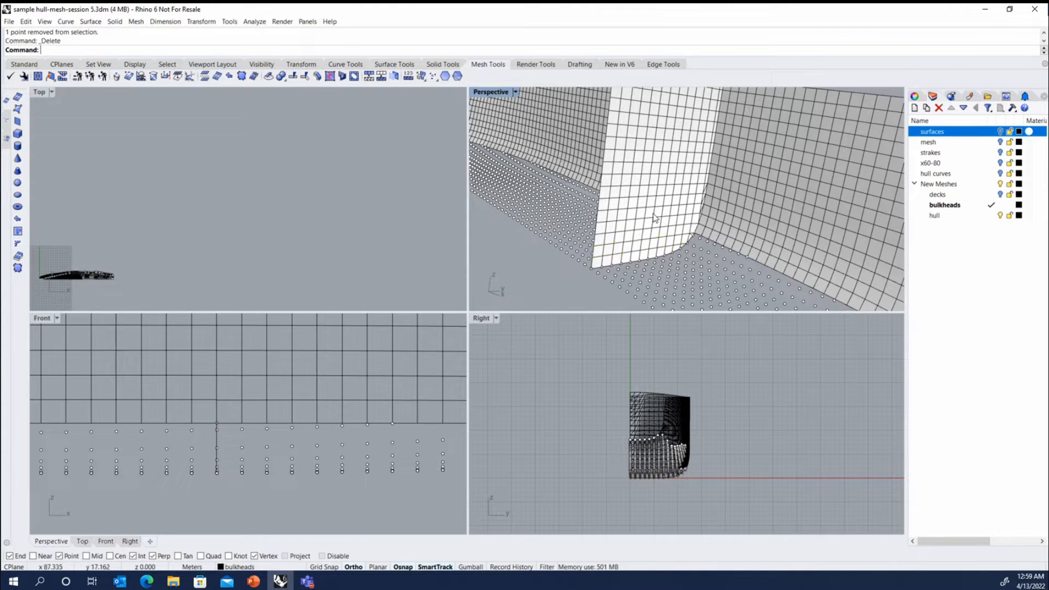
Show the surfaces layer to compare the bulkhead mesh with the hull and deck surfaces
scroll(711, 142, "up", 5)
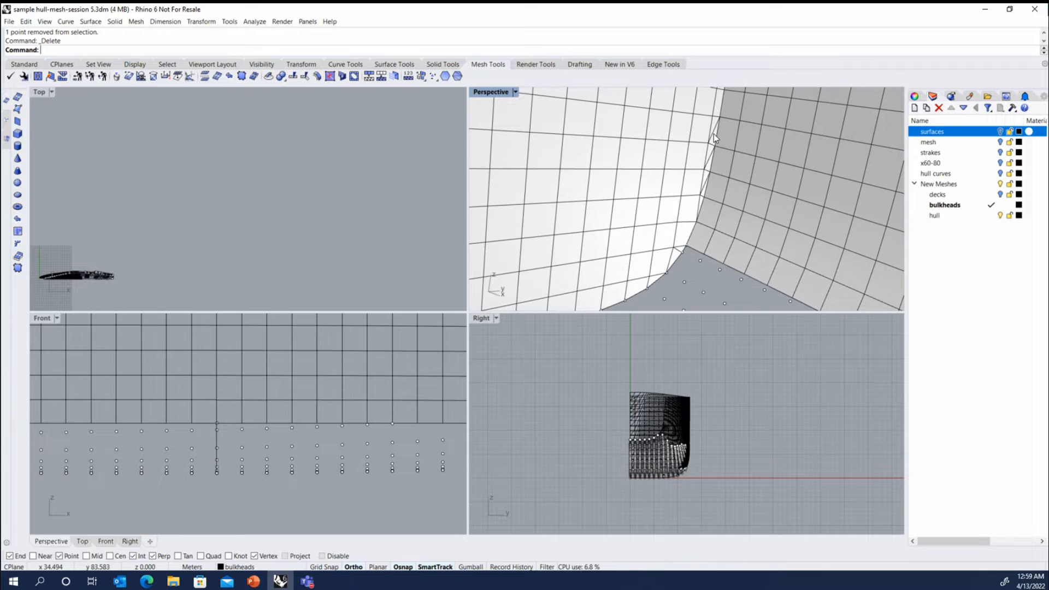
scroll(710, 164, "down", 2)
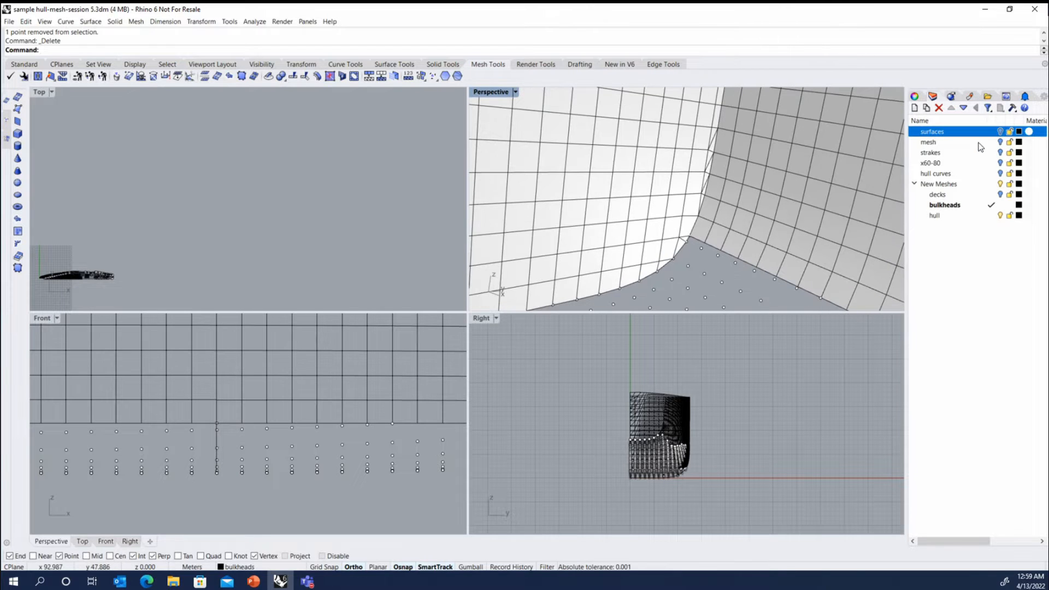
left_click(1000, 132)
scroll(780, 167, "down", 5)
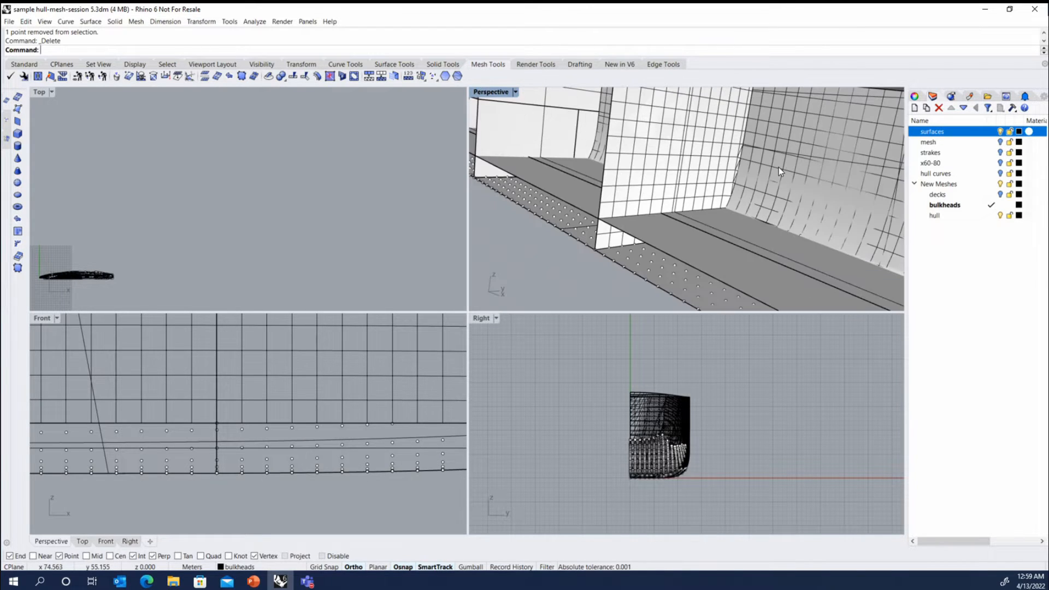
Hide the surfaces layer and turn on the control points of the new bulkhead mesh
right_click_drag(780, 167, 857, 166)
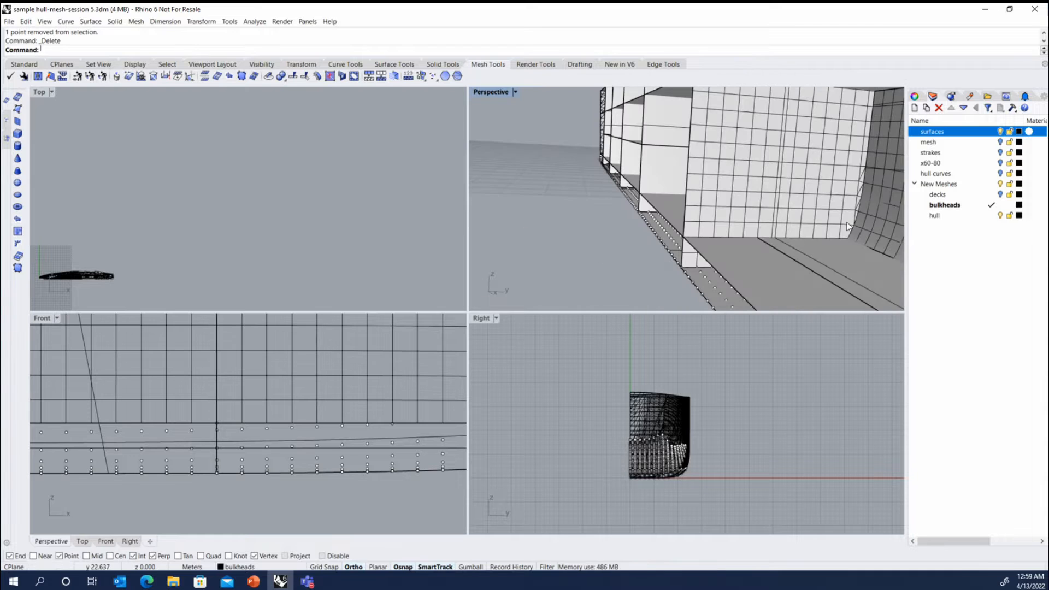
scroll(856, 217, "up", 3)
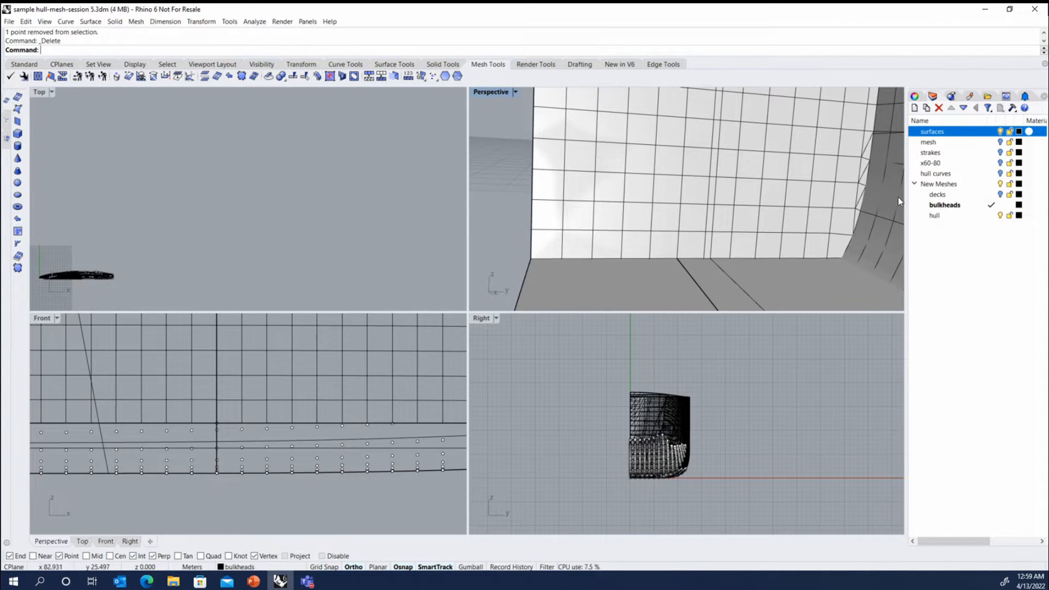
left_click(1000, 131)
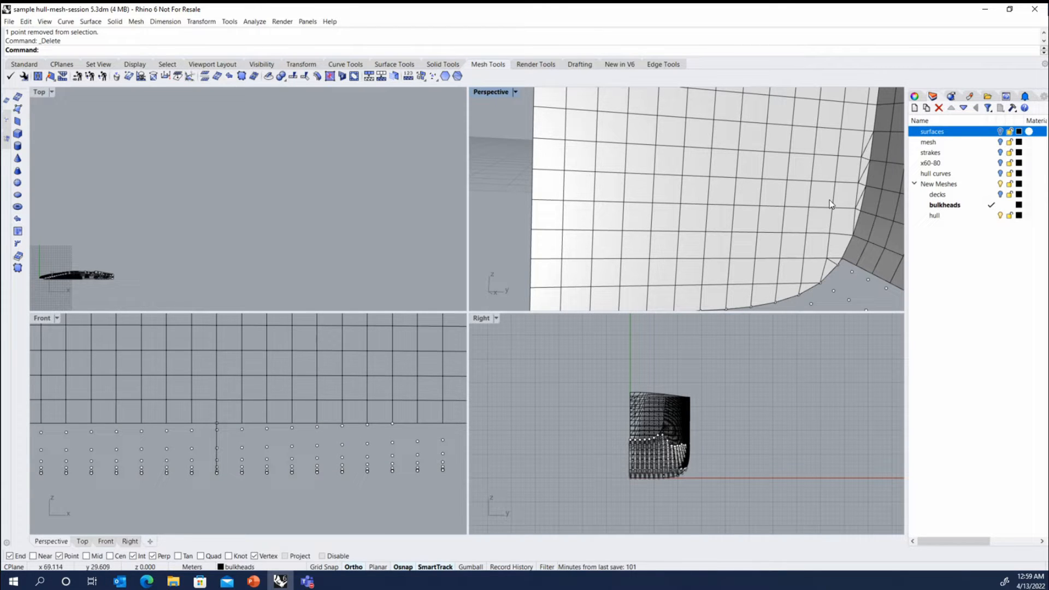
left_click(860, 209)
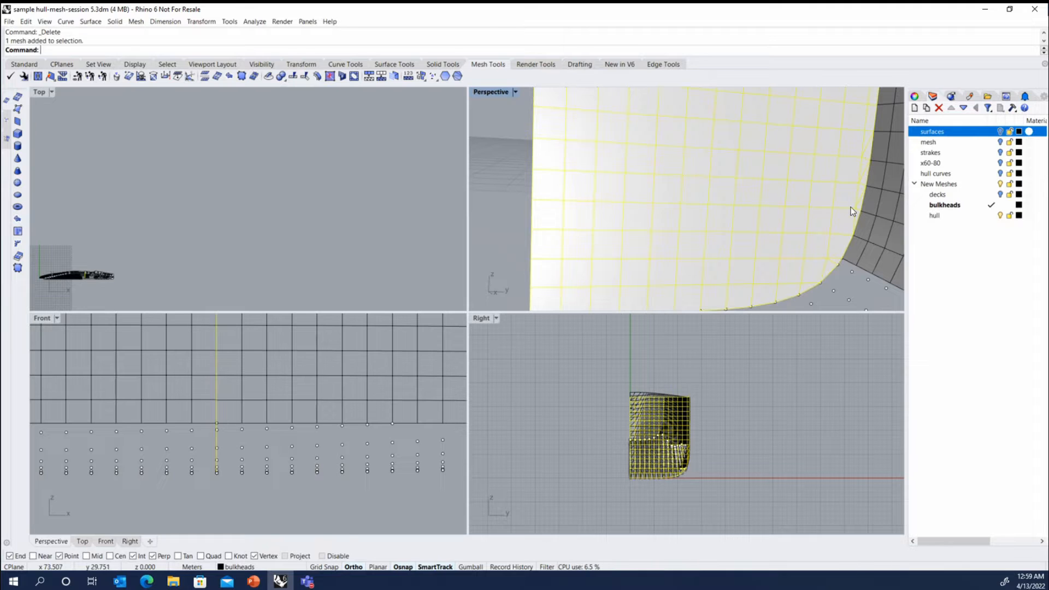
left_click(25, 64)
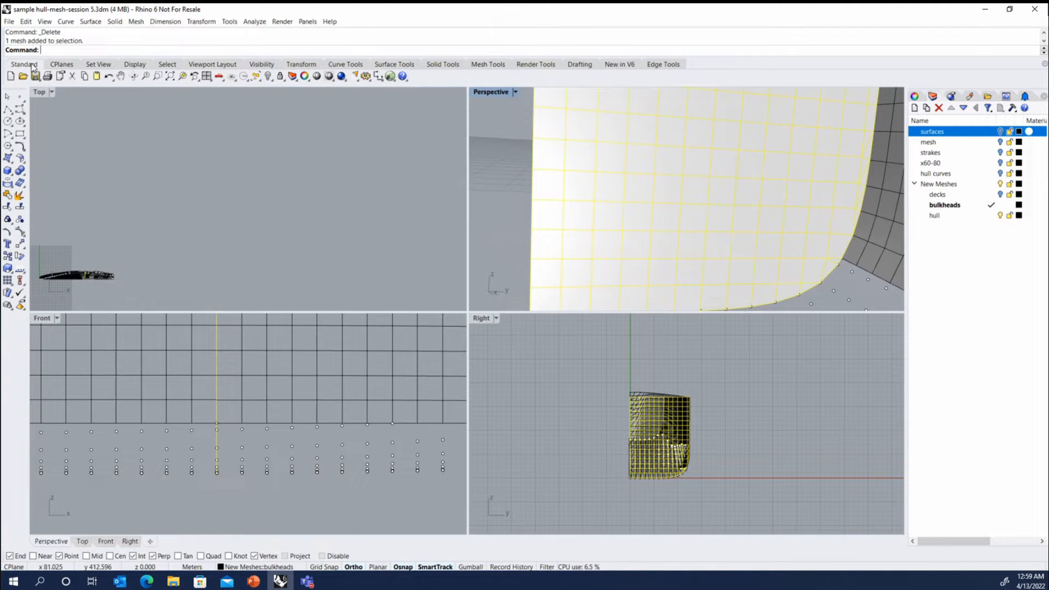
left_click(20, 232)
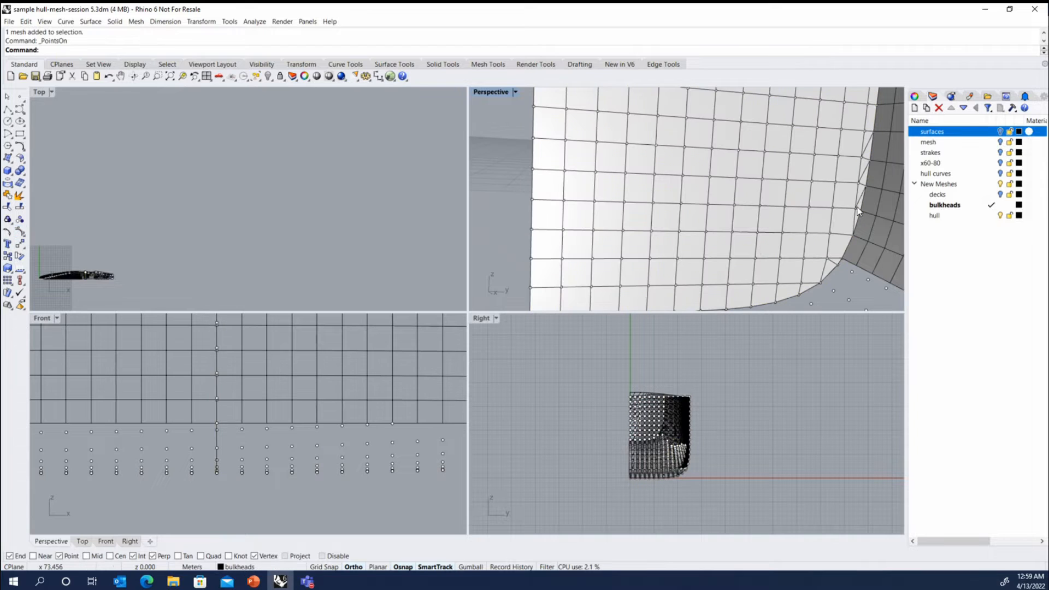
Use SetPt to align the two outermost vertices of the row just above the bilge in world Z, picking the location at the curved hull edge
scroll(844, 213, "up", 2)
left_click(832, 212)
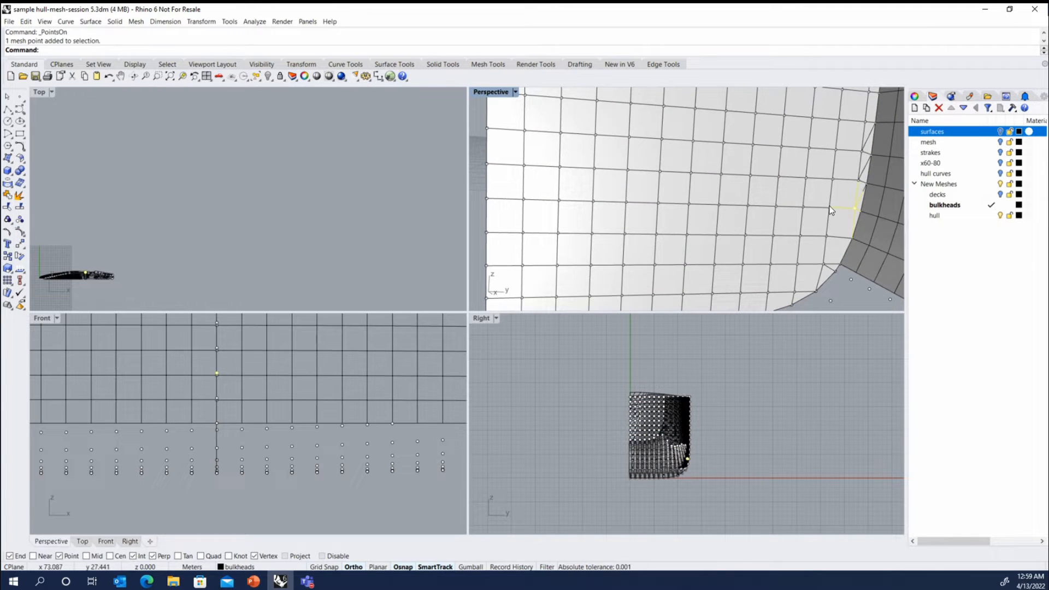
left_click(830, 209)
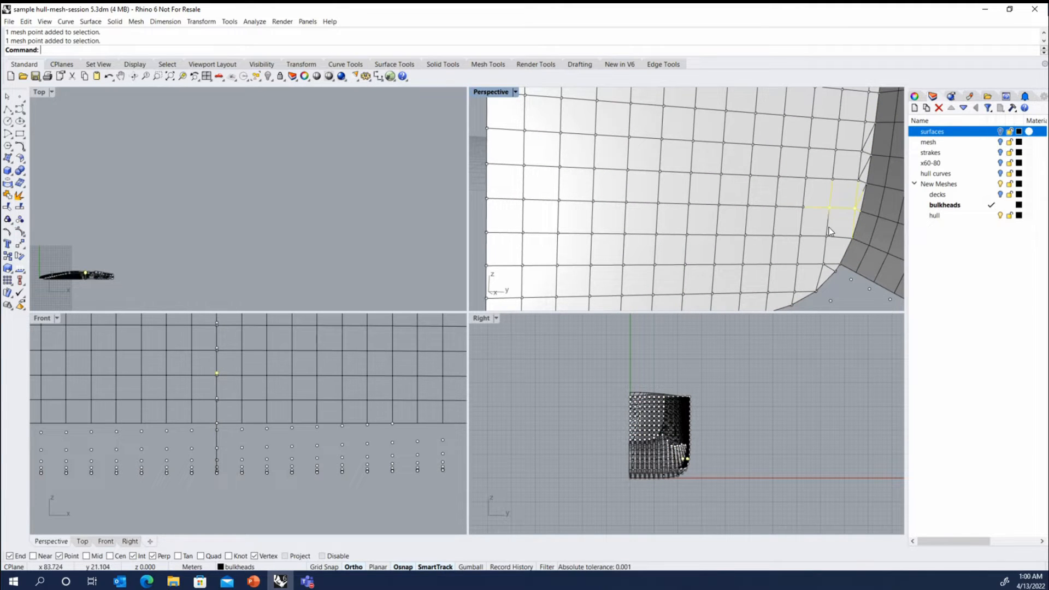
type("SetPt")
key("Return")
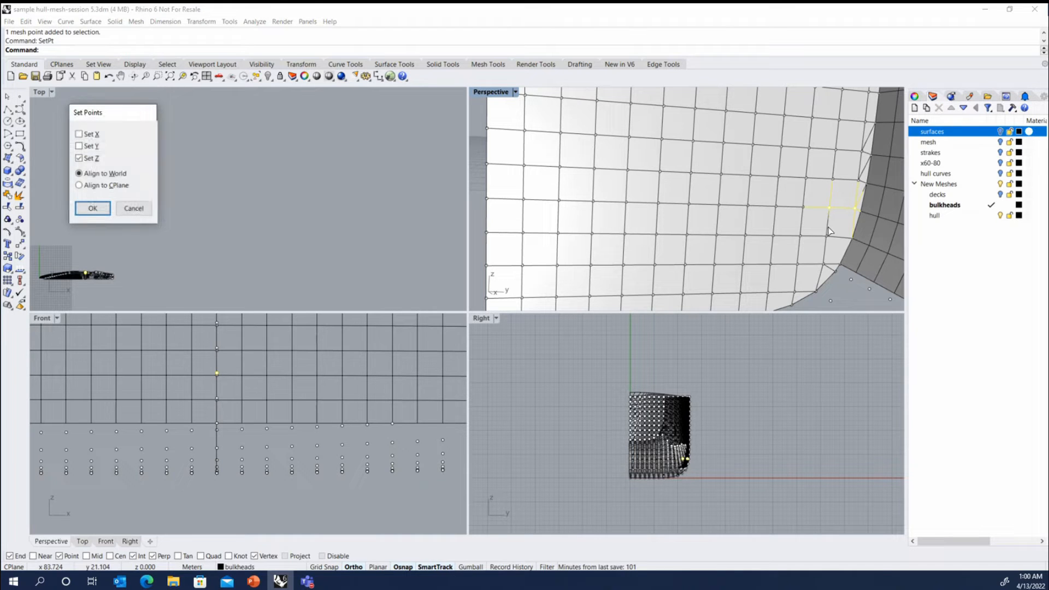
left_click(93, 208)
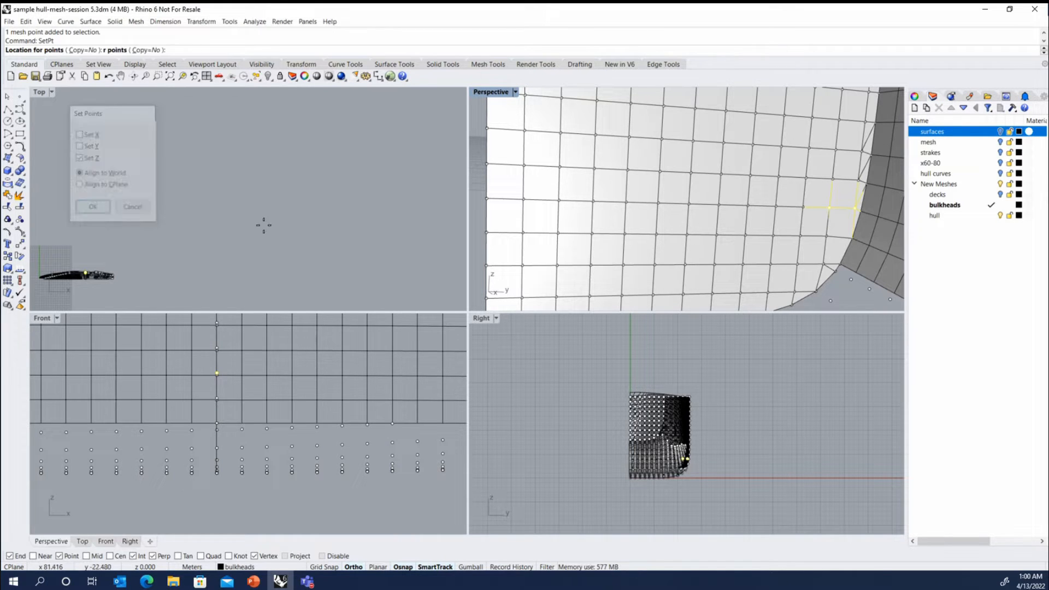
left_click(856, 213)
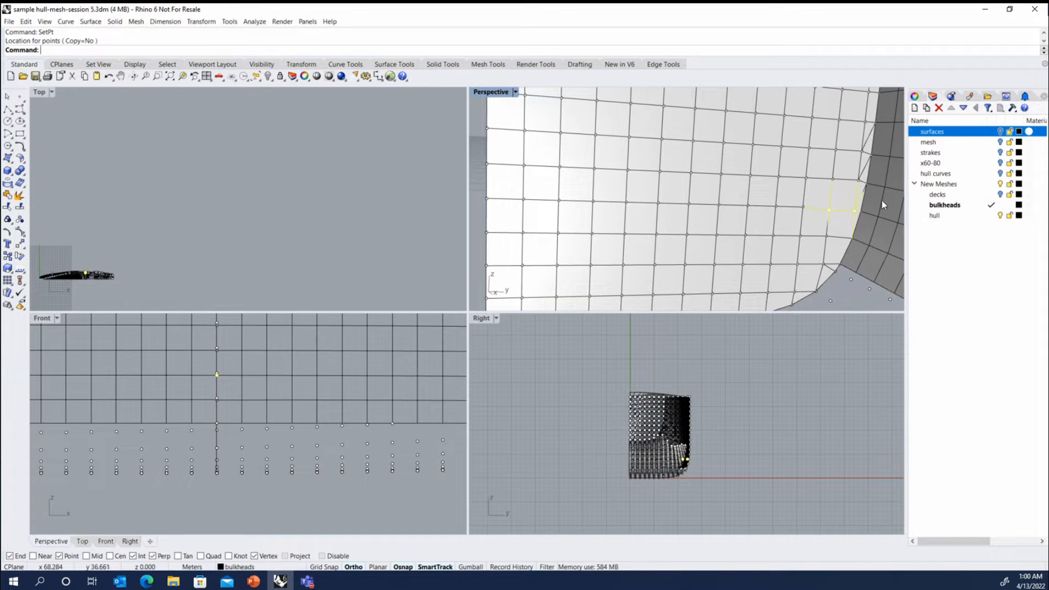
key("Escape")
Merge the paired triangular faces along the bulkhead mesh's curved outer edge by picking their shared diagonal edges
left_click(839, 198)
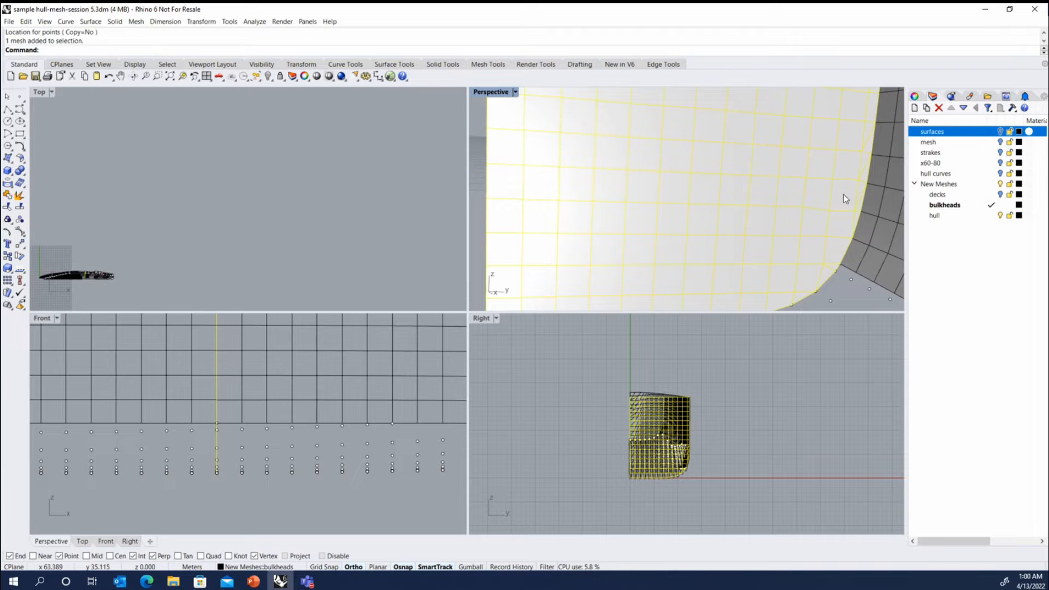
scroll(818, 214, "down", 2)
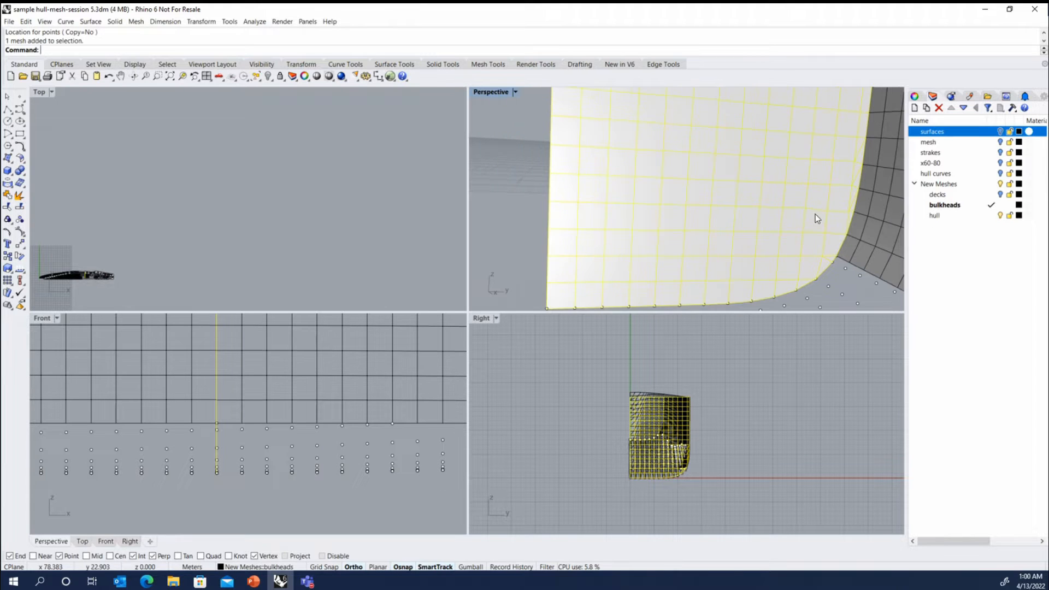
scroll(859, 205, "up", 3)
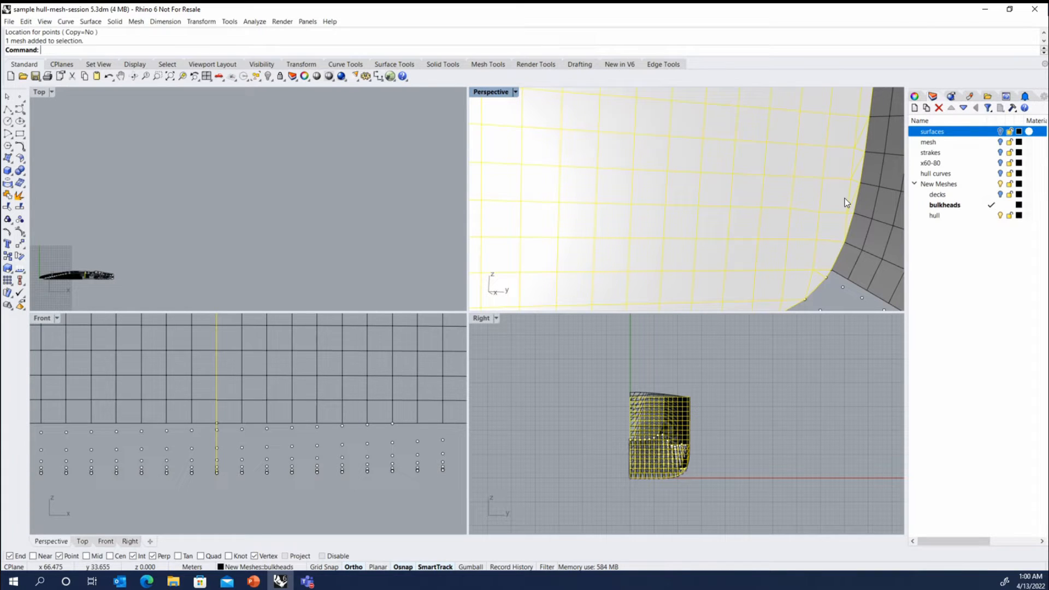
left_click(485, 65)
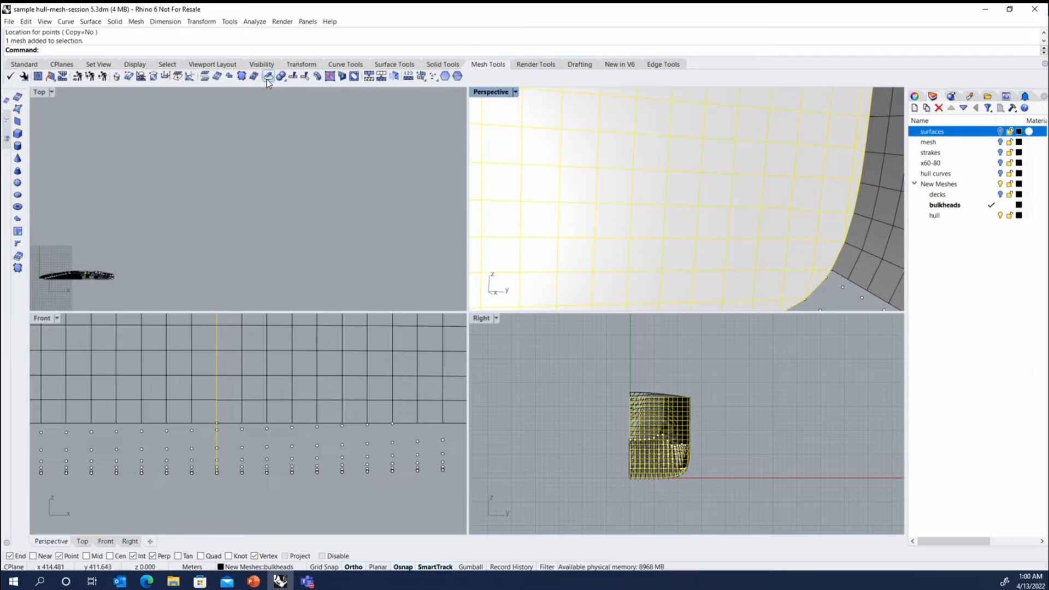
right_click(858, 144)
left_click(861, 134)
left_click(859, 165)
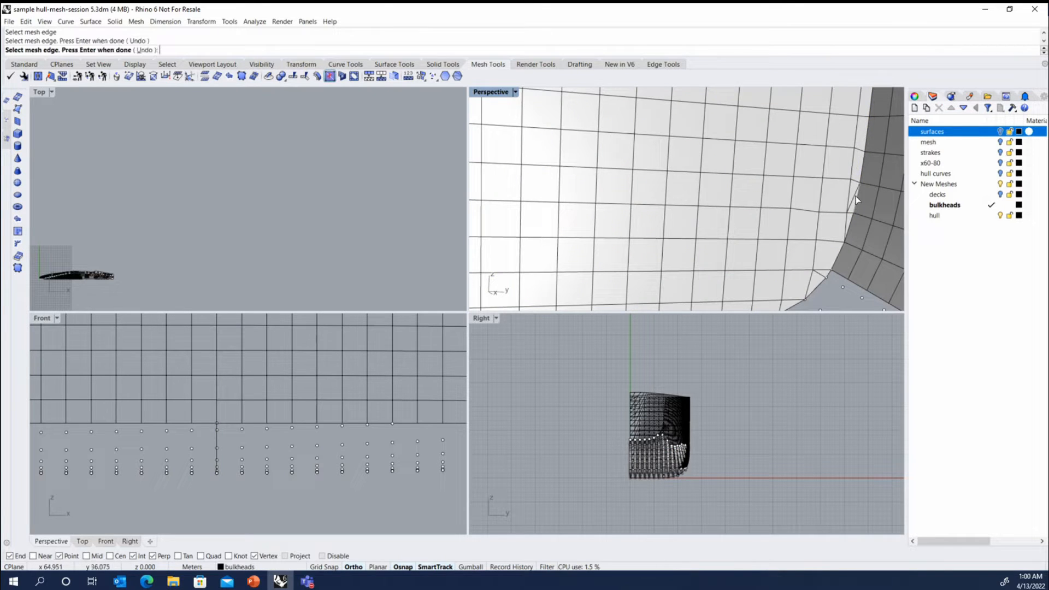
left_click(857, 200)
left_click(888, 231)
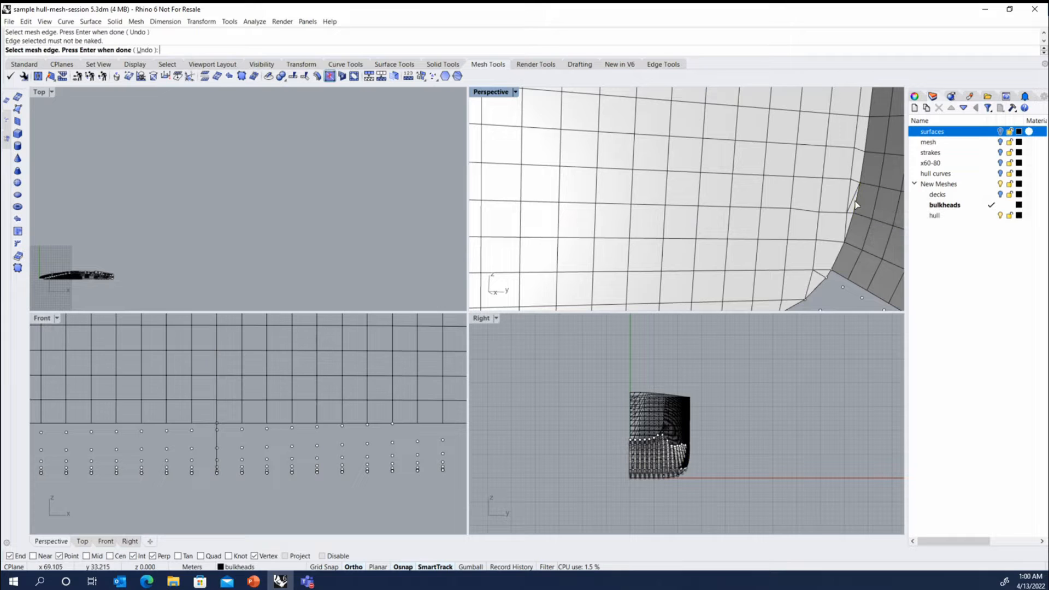
key("Return")
Show the surfaces layer and select the six other transverse bulkhead surfaces, four on one side of the meshed bulkhead and two on the other
scroll(813, 195, "down", 10)
right_click_drag(813, 195, 630, 175)
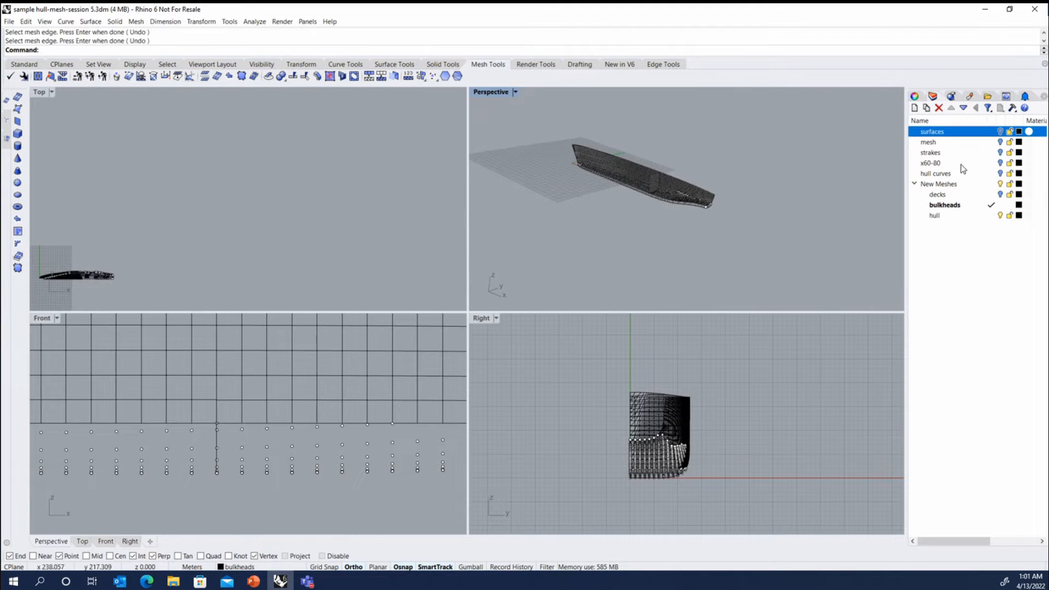
left_click(1000, 132)
scroll(687, 189, "up", 10)
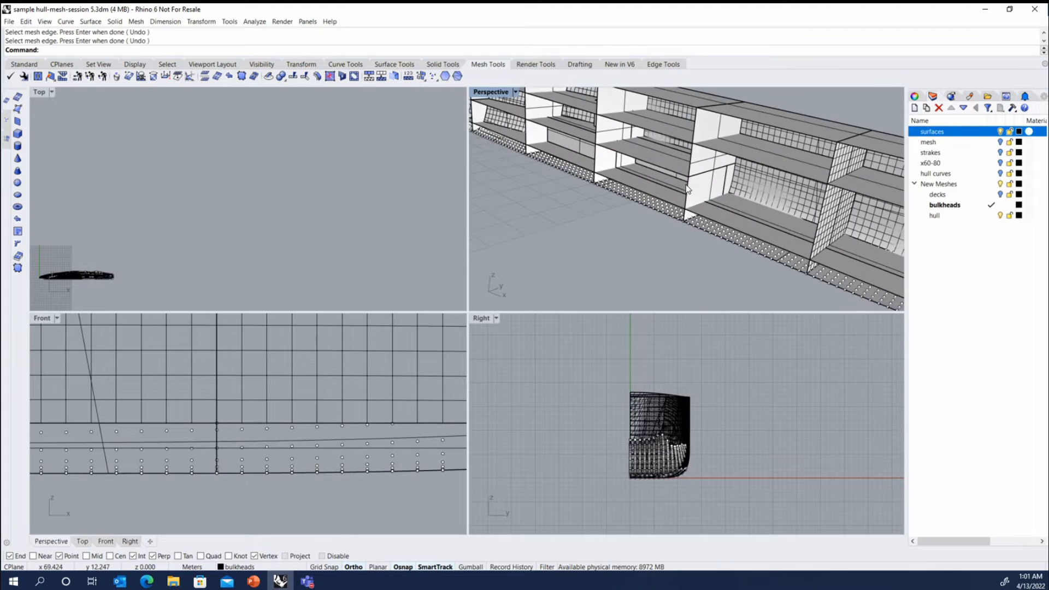
scroll(688, 188, "down", 5)
left_click(696, 185)
left_click(635, 164, "shift")
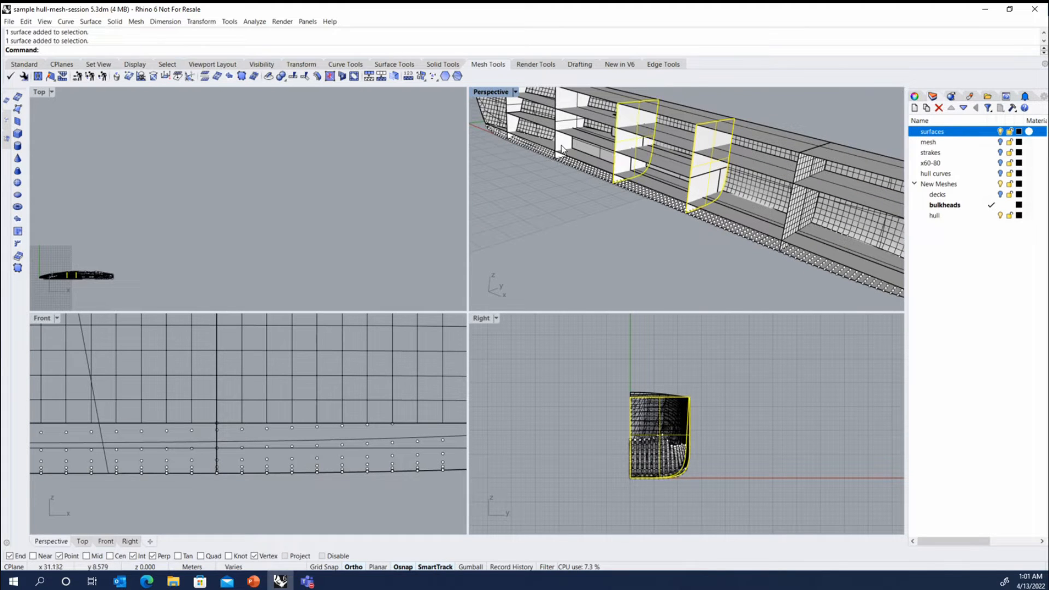
left_click(561, 149, "shift")
left_click(509, 130, "shift")
scroll(542, 193, "down", 5)
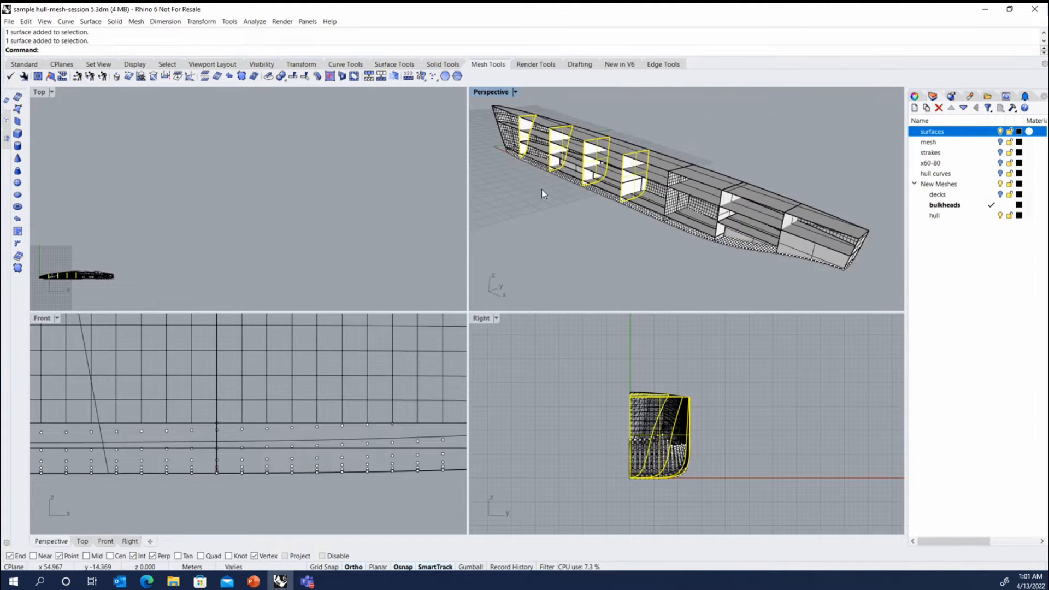
left_click(732, 205, "shift")
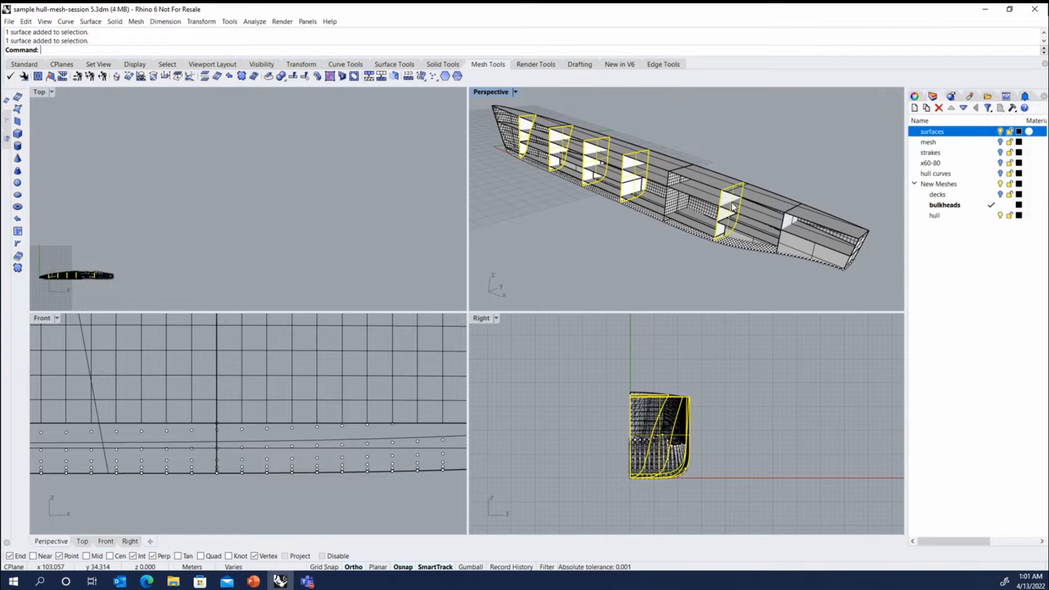
scroll(787, 220, "up", 5)
left_click(784, 218, "shift")
scroll(729, 218, "down", 5)
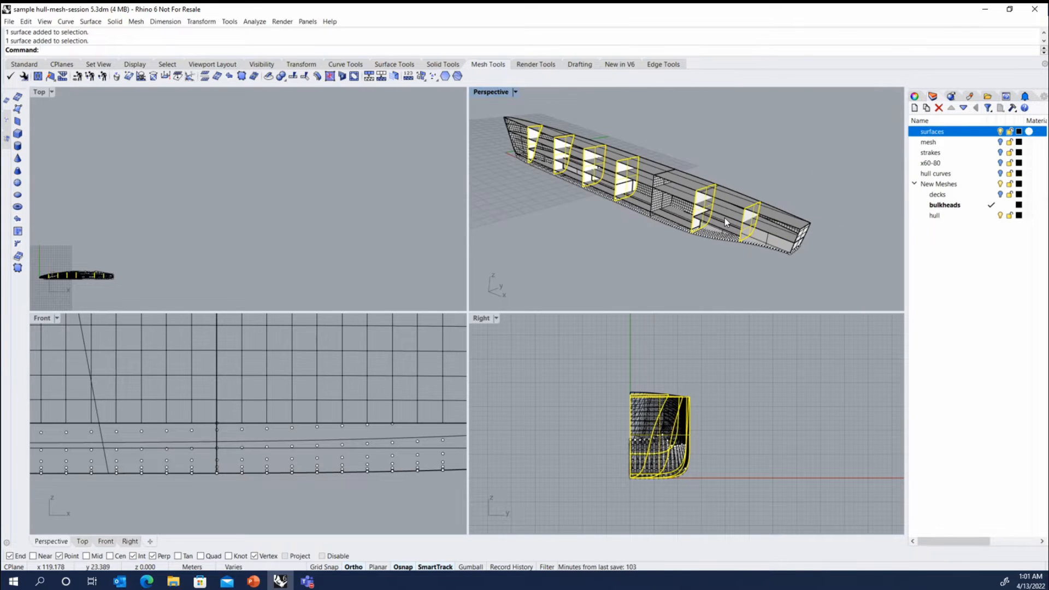
Contour the selected bulkhead surfaces from base point 0,0 along the Y direction in the Top view at 1.000 spacing
type("contour")
key("Return")
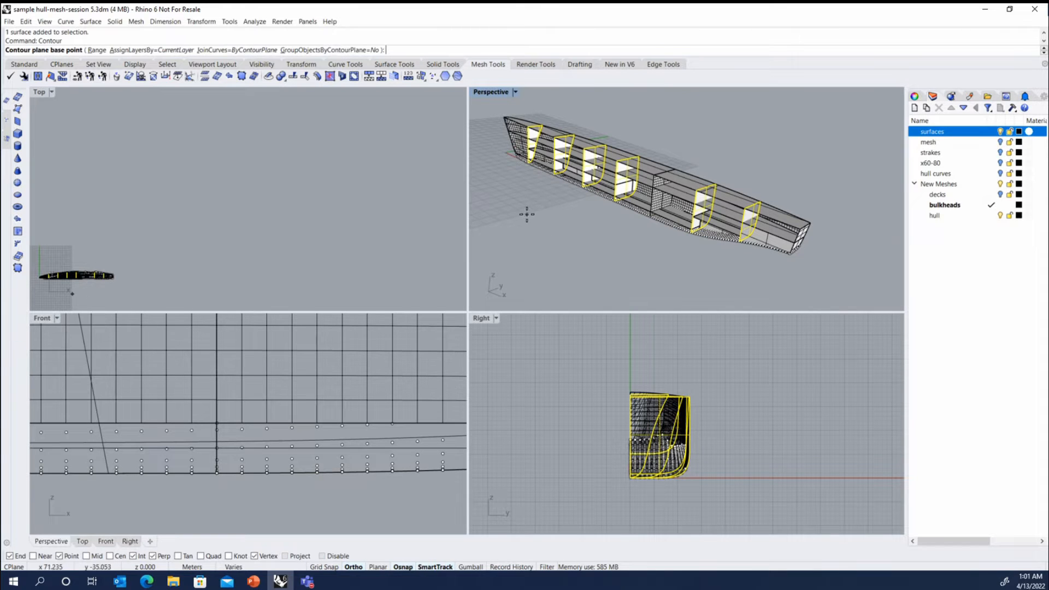
type("0,0")
key("Return")
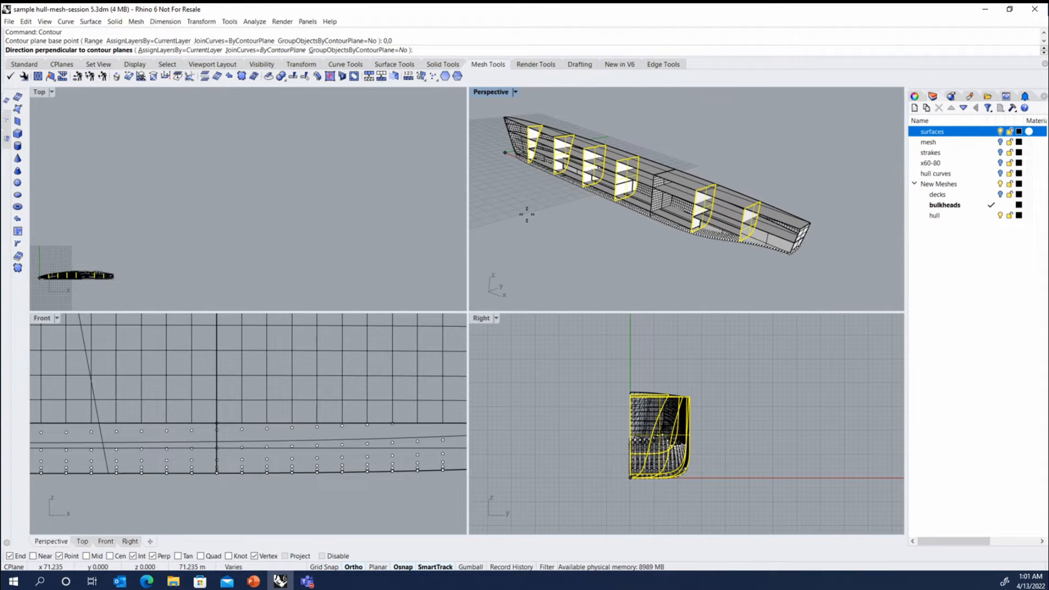
left_click(66, 203)
key("Return")
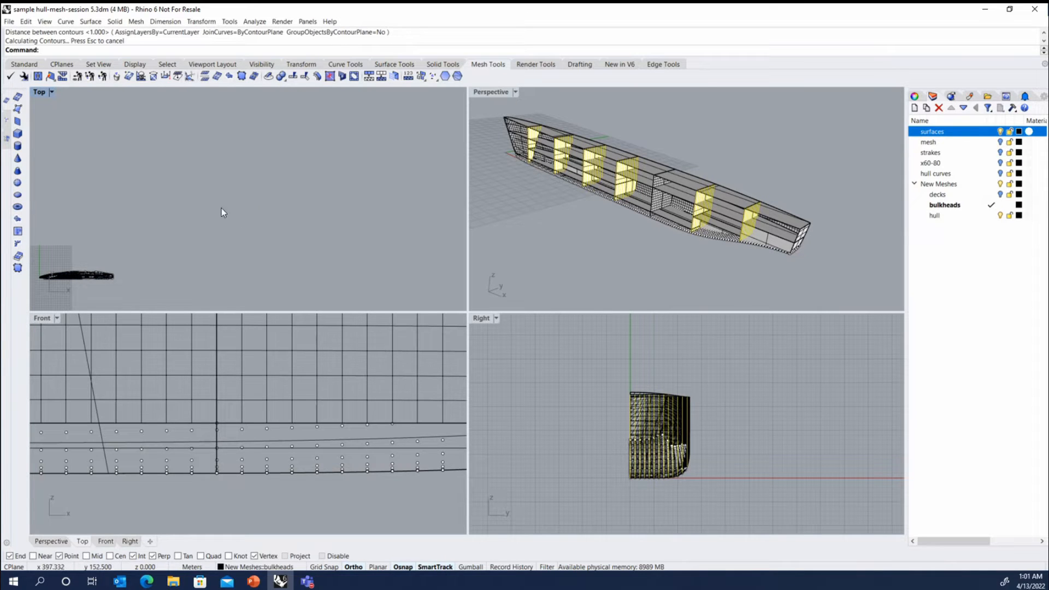
Contour the resulting bulkhead curves from base point 0,0 vertically in the Right view at 1.000 spacing to create grid points
key("Return")
type("0,0")
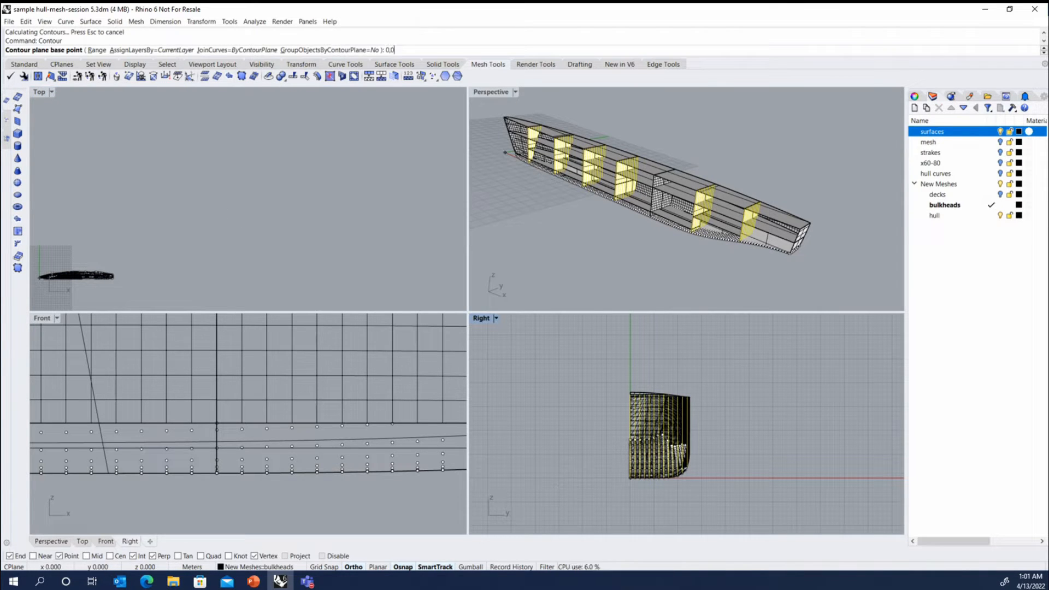
key("Return")
left_click(628, 357)
key("Return")
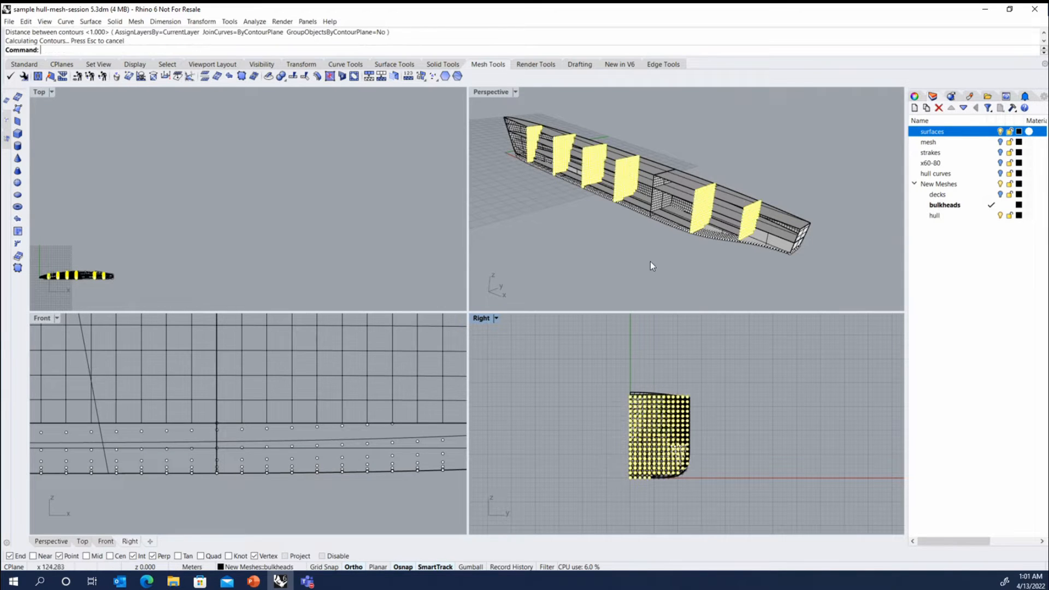
Examine the bulkhead grid points and the hull interior, picking out the longitudinal bulkhead surface between two transverse bulkheads
left_click(632, 243)
scroll(661, 185, "up", 5)
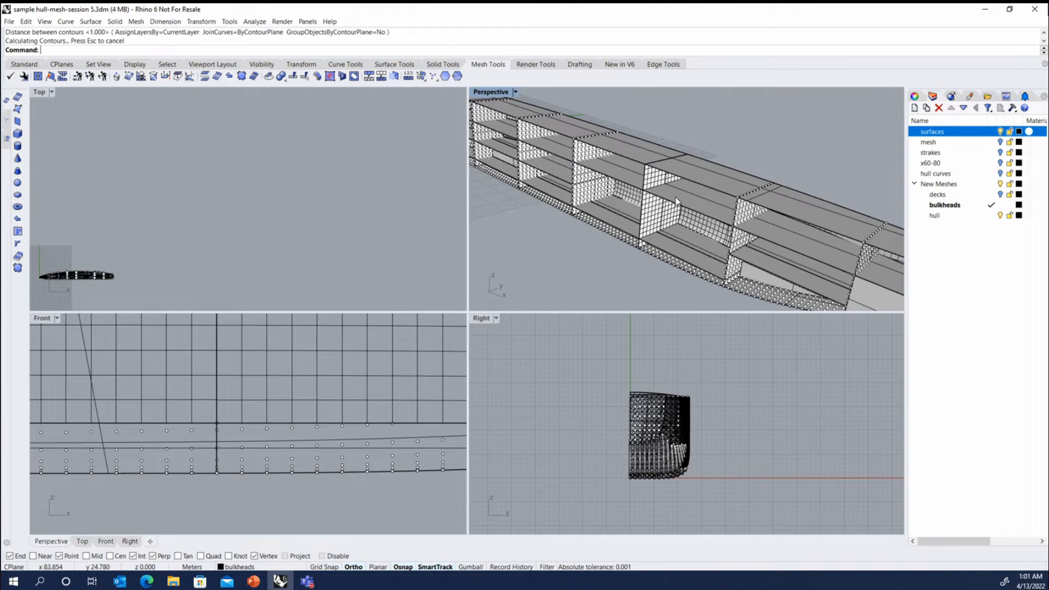
scroll(662, 197, "down", 3)
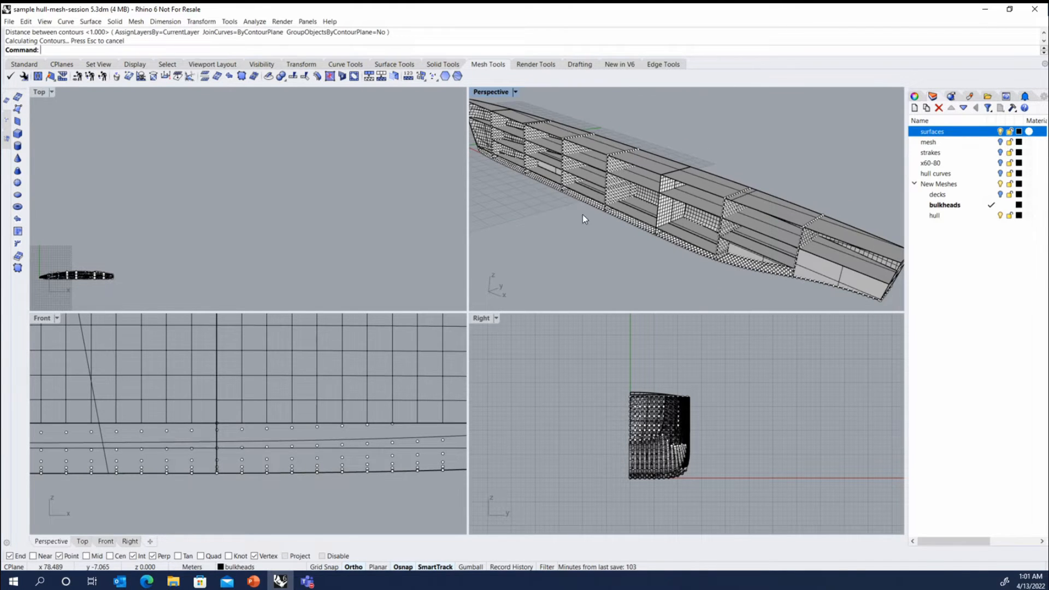
right_click_drag(583, 214, 563, 180)
scroll(563, 180, "up", 3)
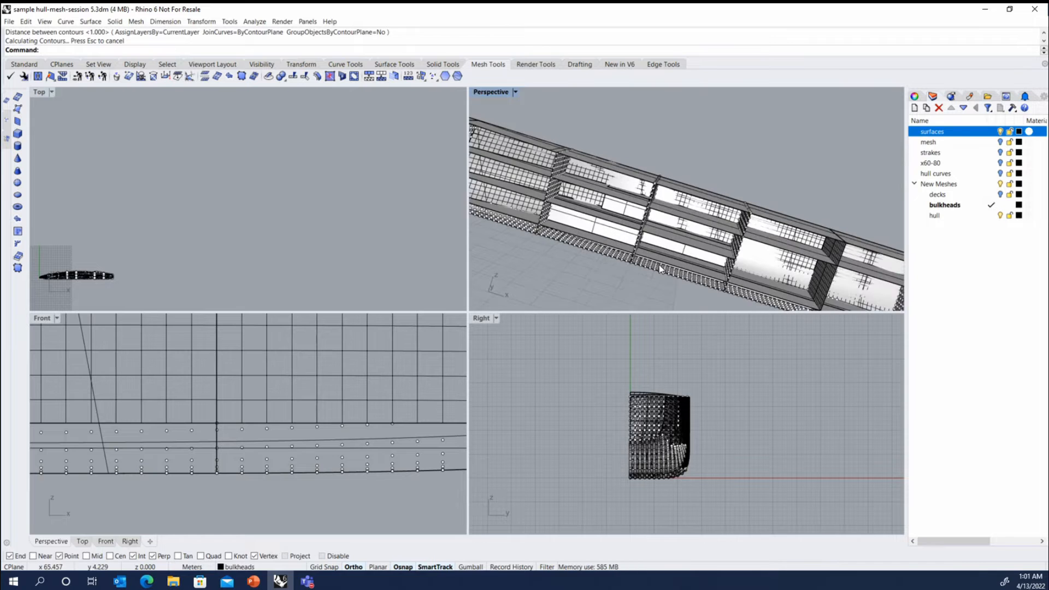
right_click_drag(660, 270, 701, 263)
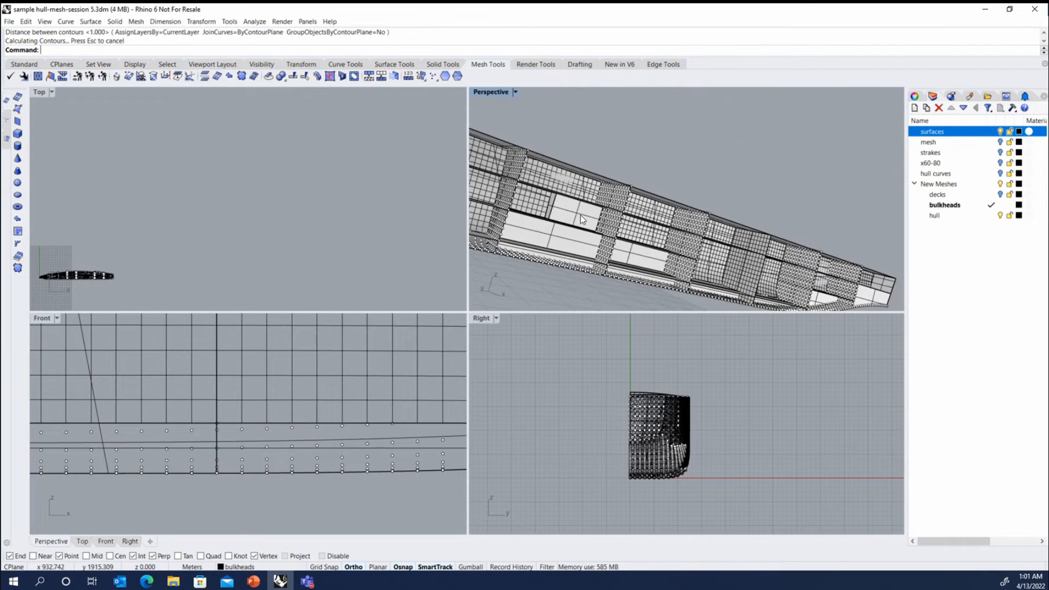
right_click_drag(580, 215, 661, 218)
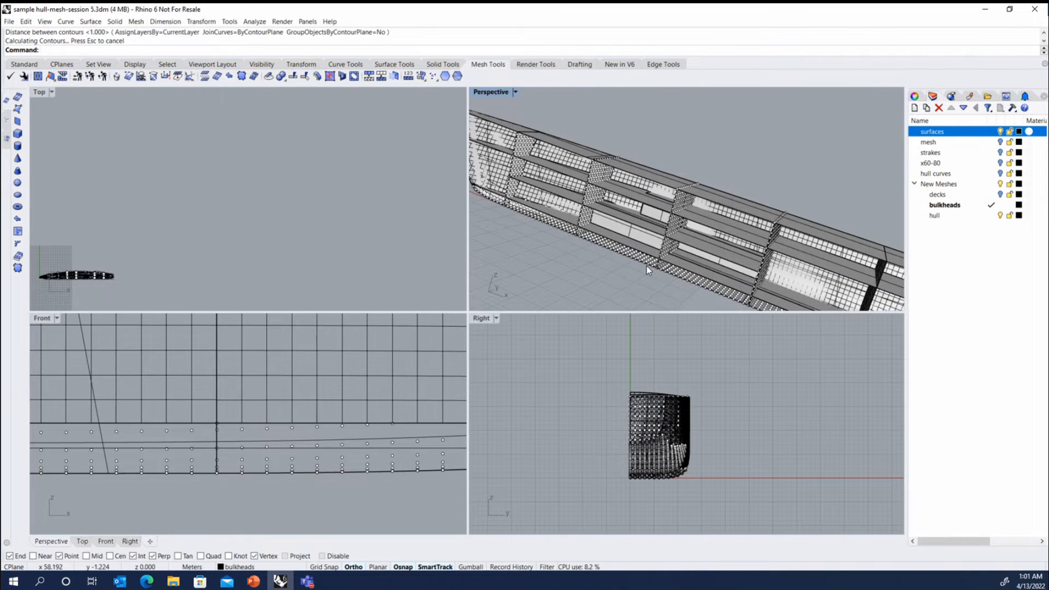
scroll(648, 238, "up", 5)
left_click(628, 212)
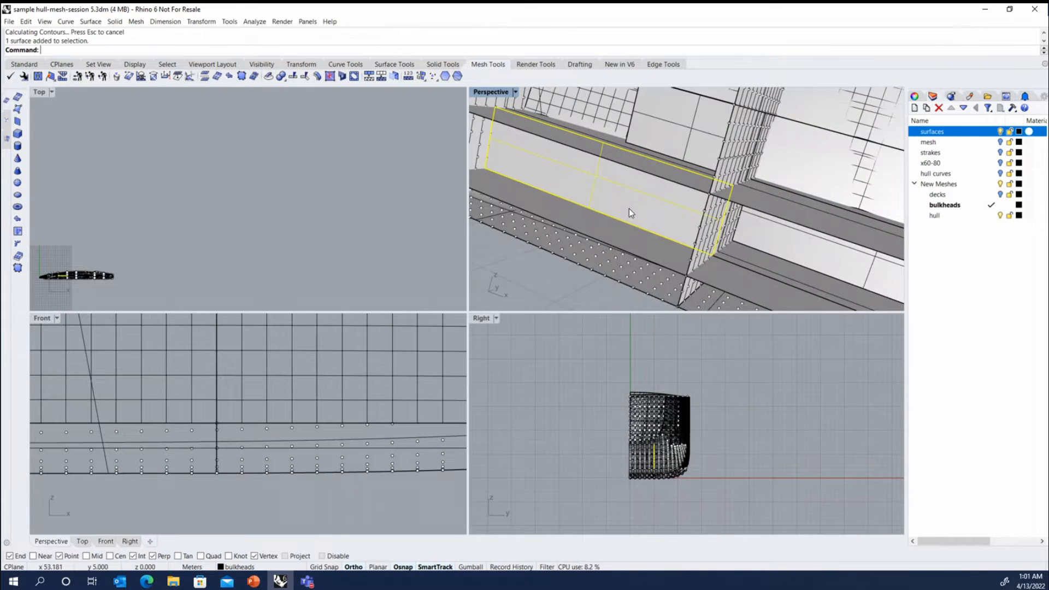
scroll(622, 154, "down", 2)
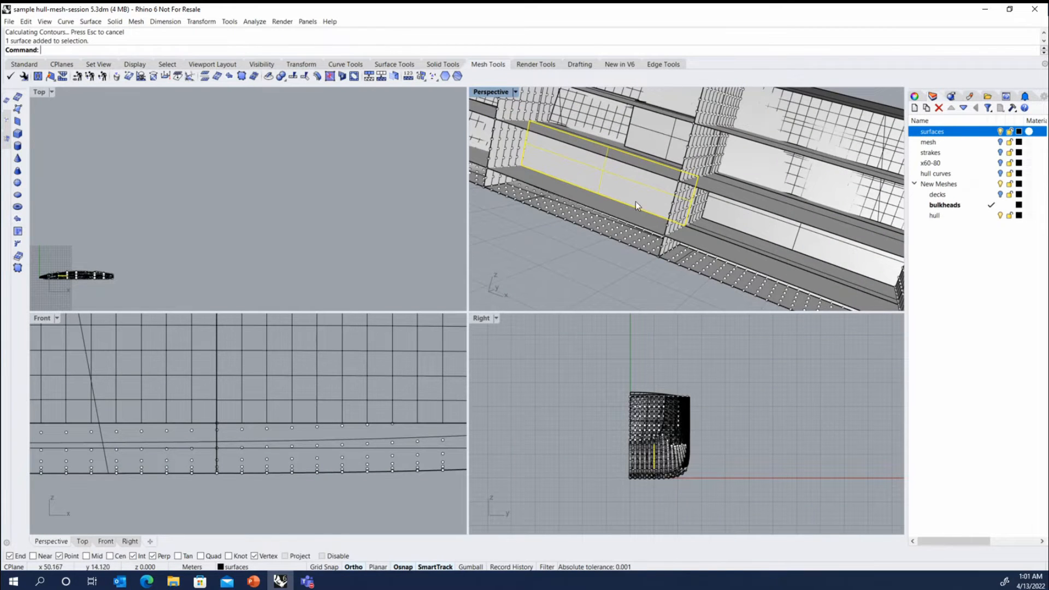
left_click(635, 245)
scroll(633, 175, "down", 2)
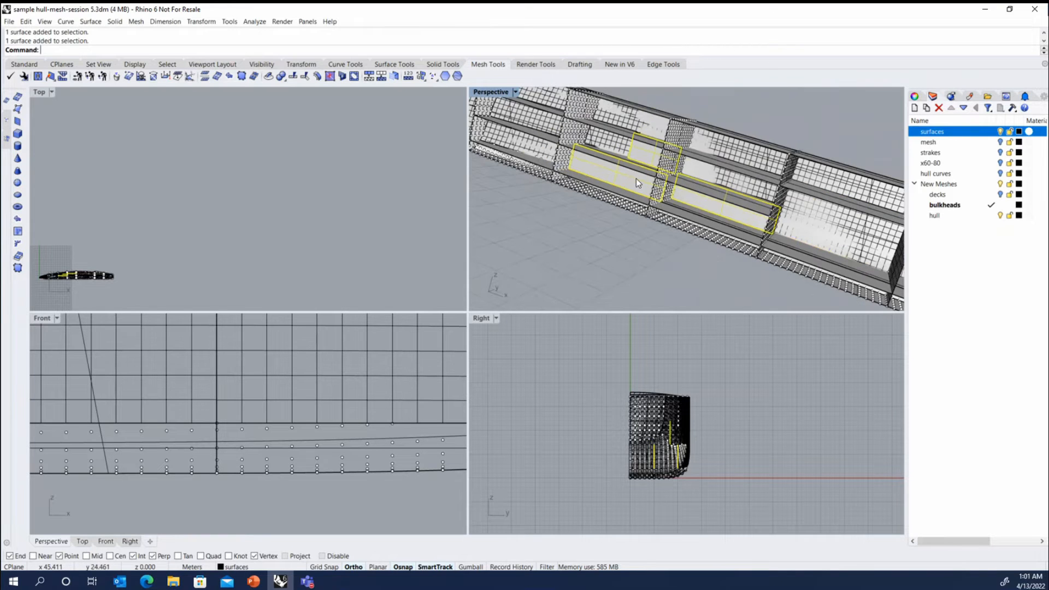
scroll(645, 211, "down", 2)
left_click(663, 238)
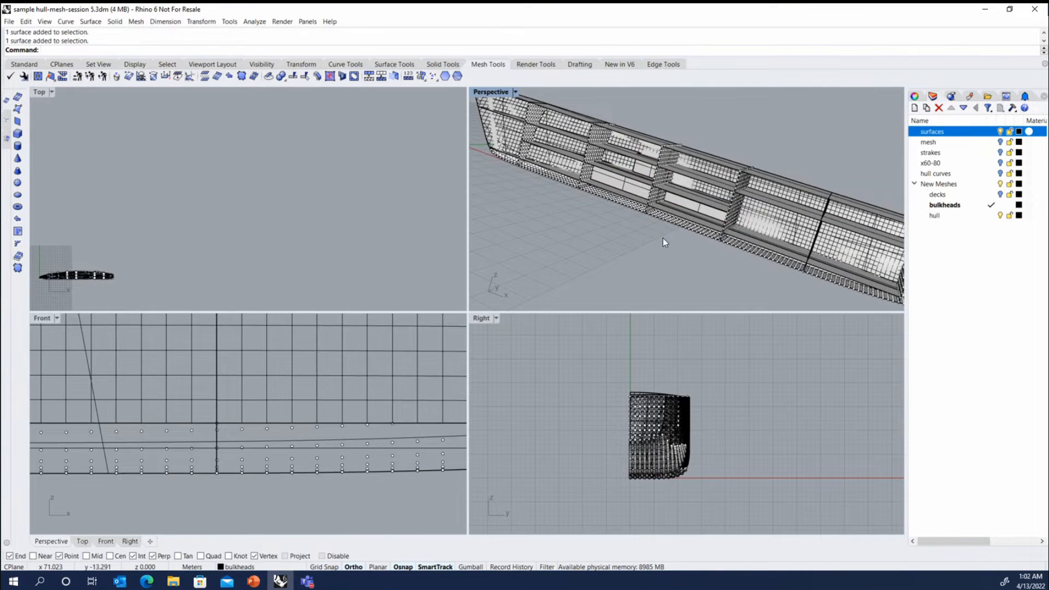
Select all existing points in the model, group them and hide them
type("SelPt")
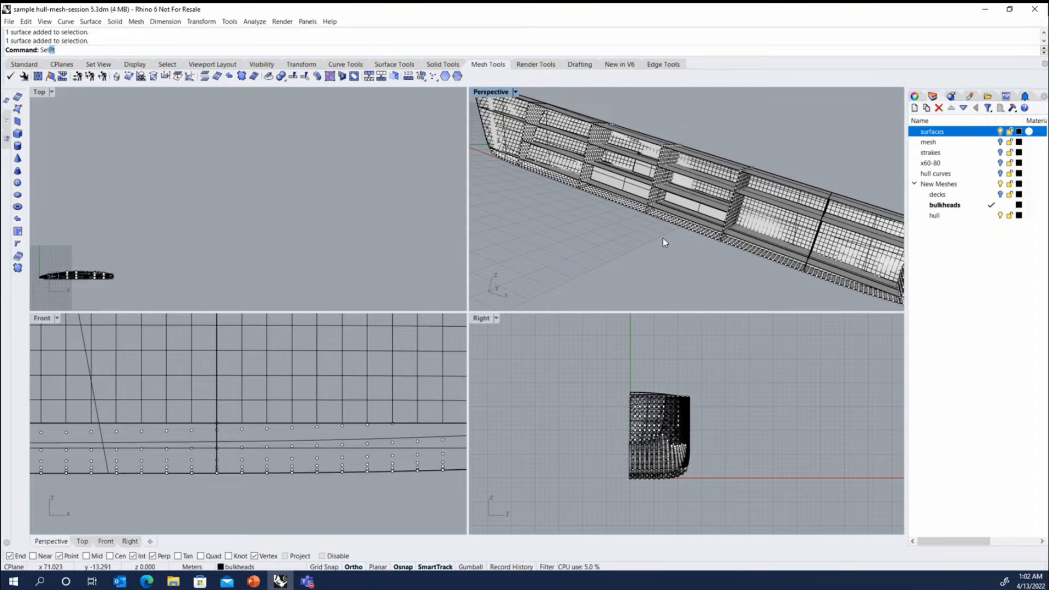
key("Return")
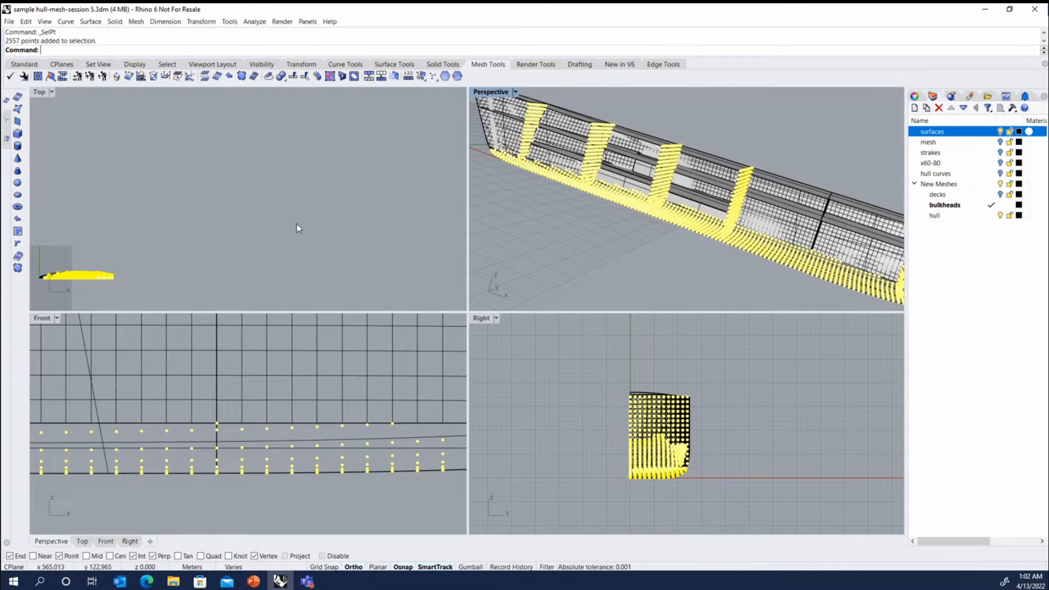
left_click(23, 64)
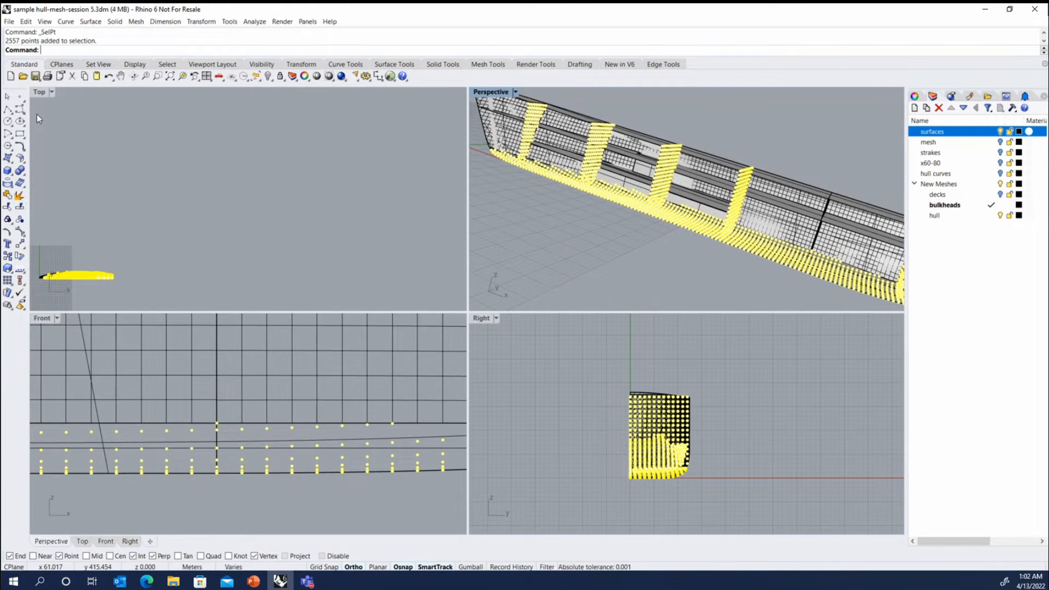
left_click(8, 219)
middle_click(603, 294)
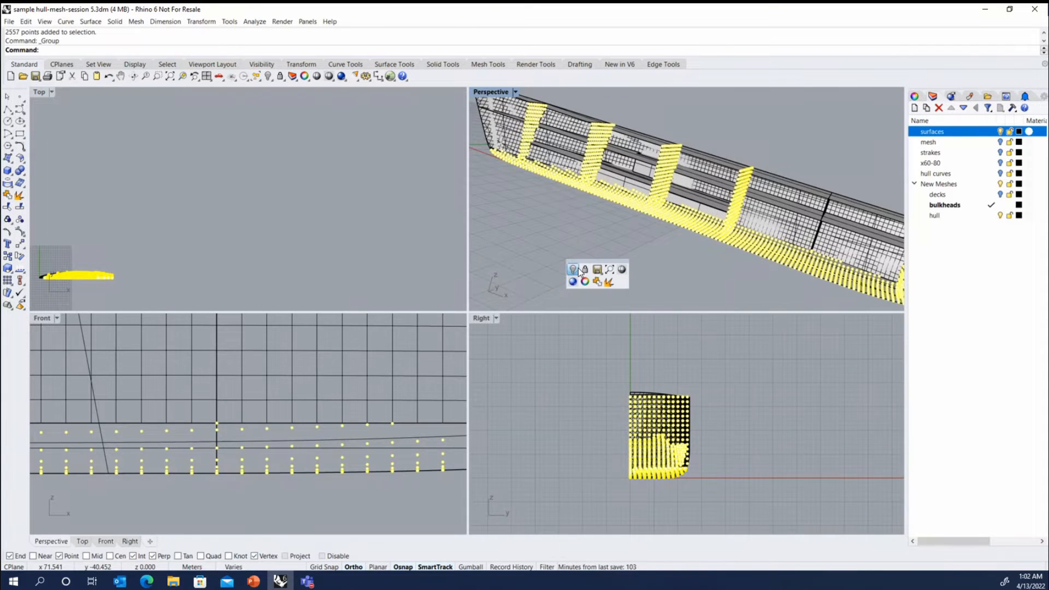
left_click(579, 273)
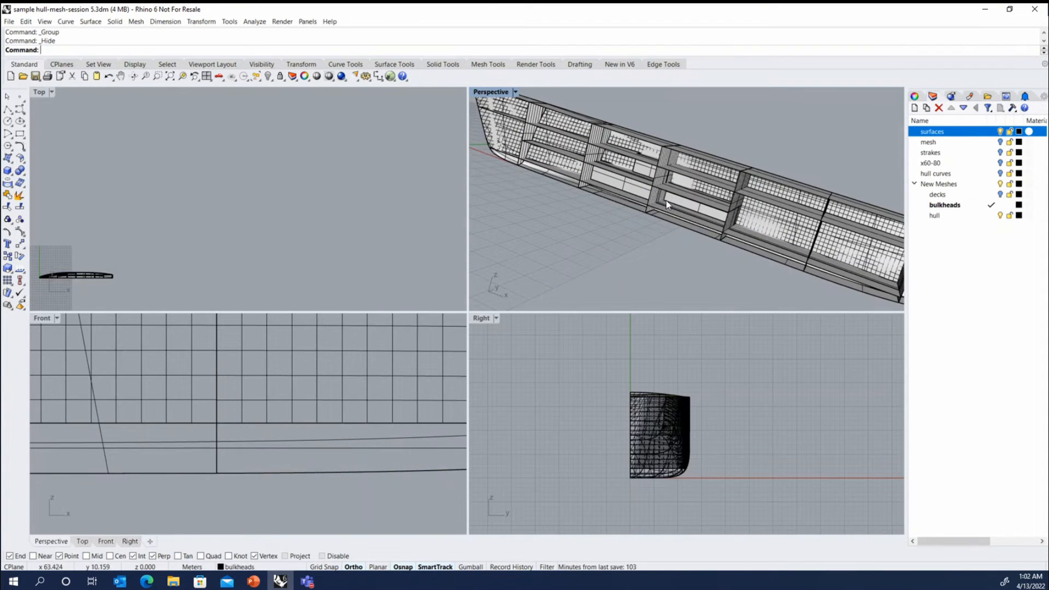
Select the three longitudinal bulkhead surfaces and contour them from base point 0,0 along the X direction in the Top view at 1.000 spacing
scroll(639, 191, "up", 2)
left_click(631, 183)
left_click(640, 165, "shift")
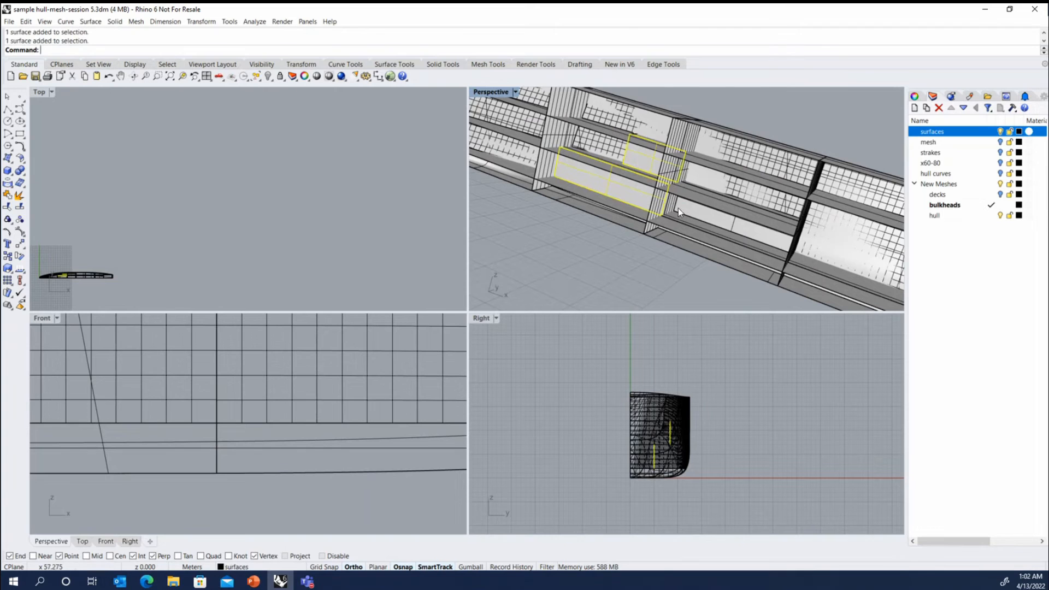
left_click(696, 197, "shift")
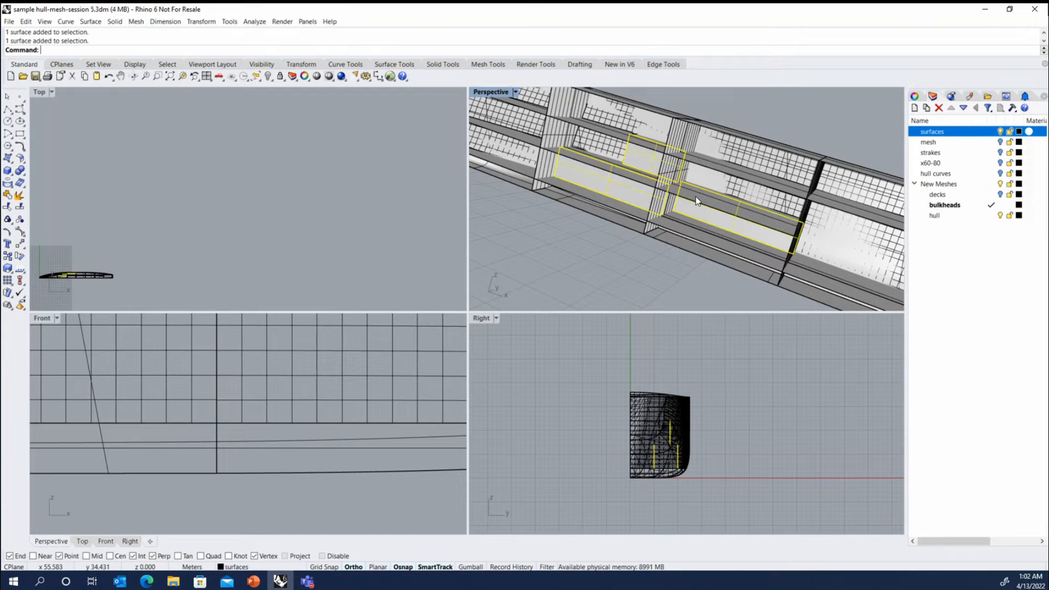
type("Contout")
key("Return")
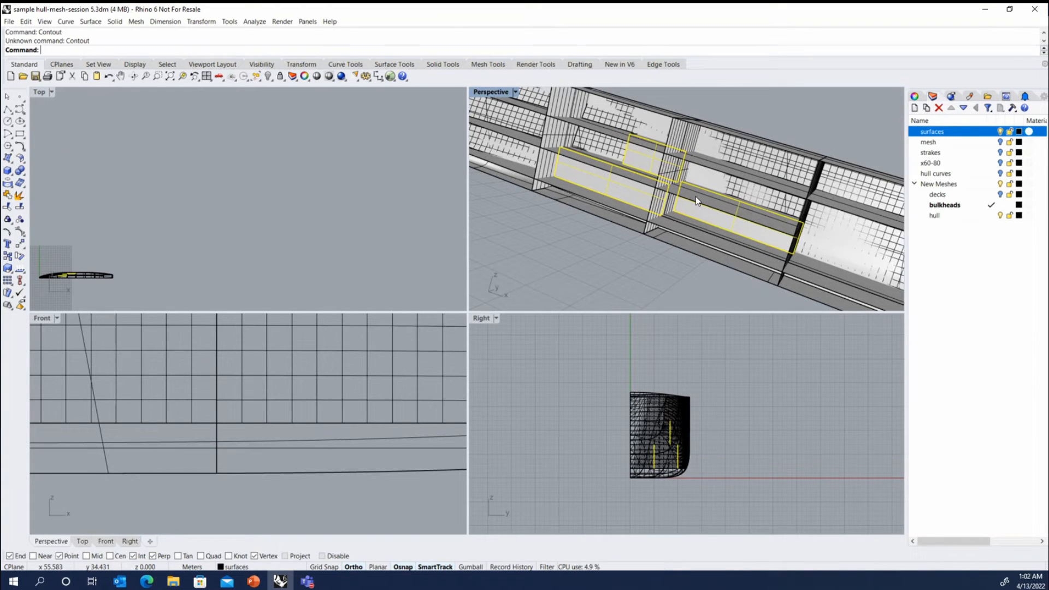
type("Contour")
key("Return")
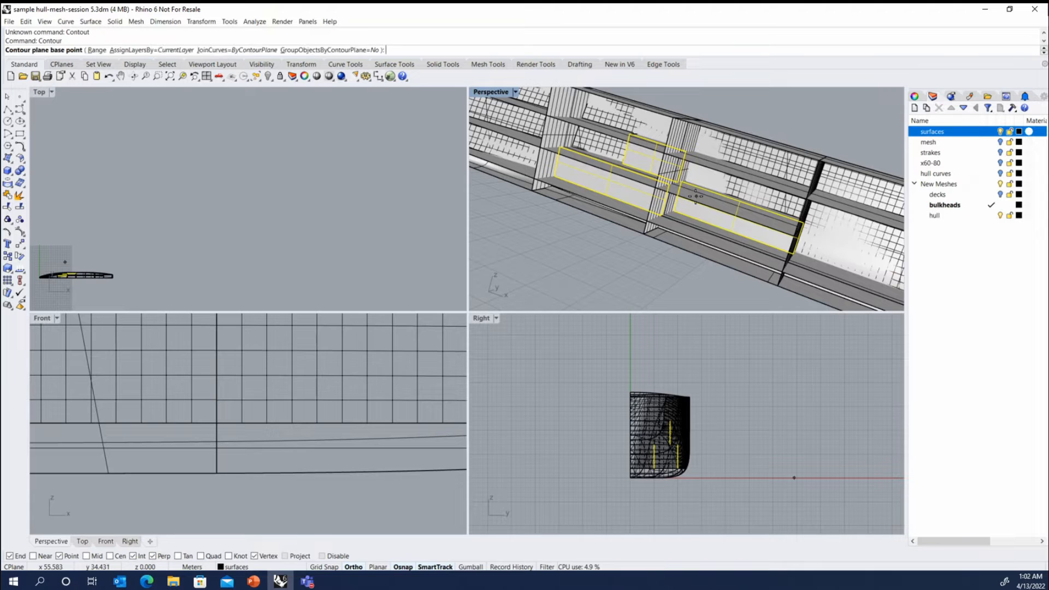
scroll(113, 224, "down", 3)
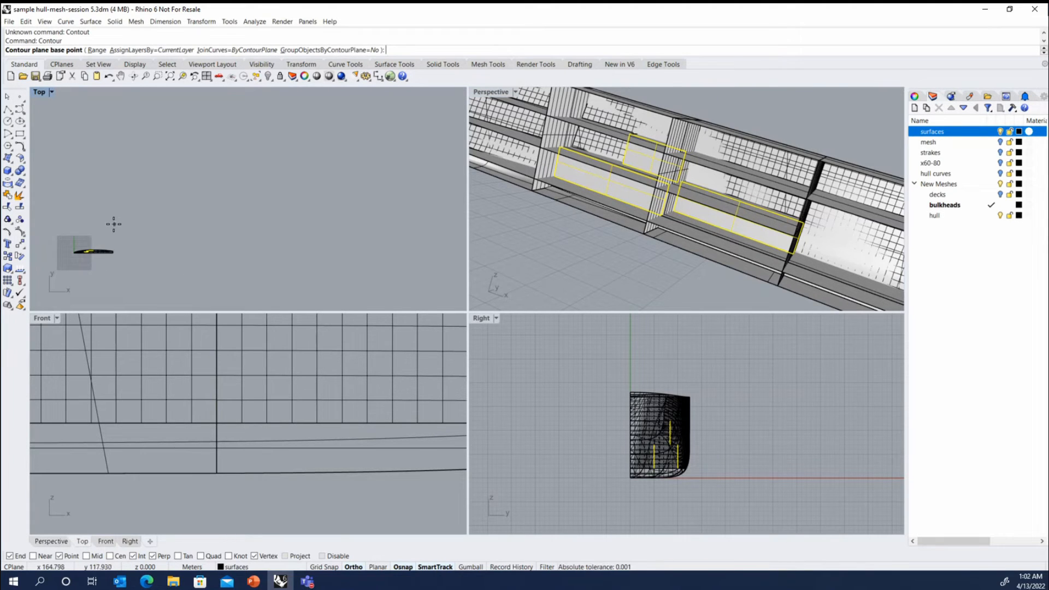
type("0,0")
key("Return")
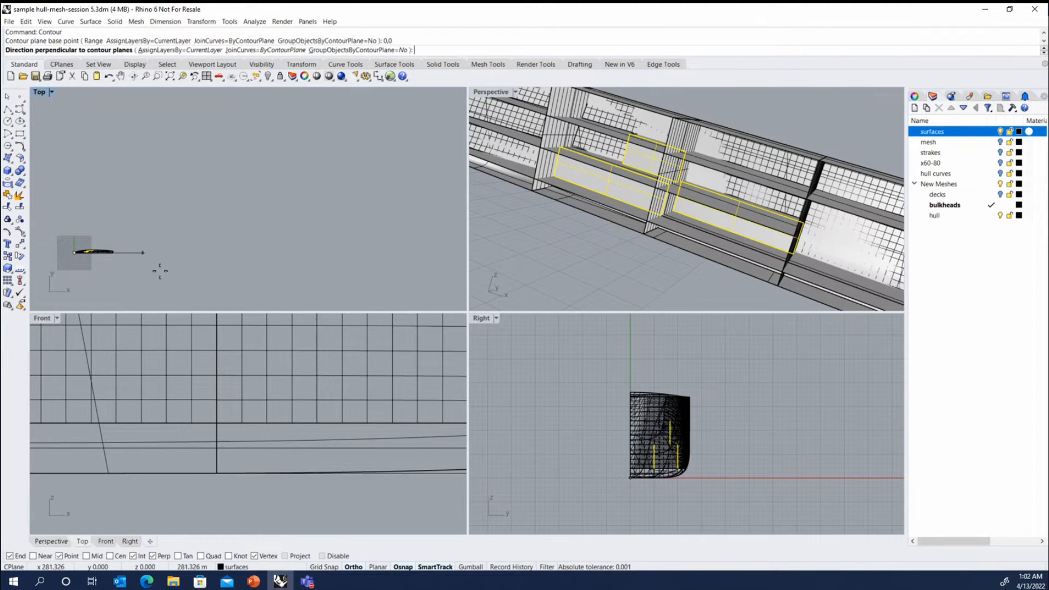
left_click(169, 270)
key("Return")
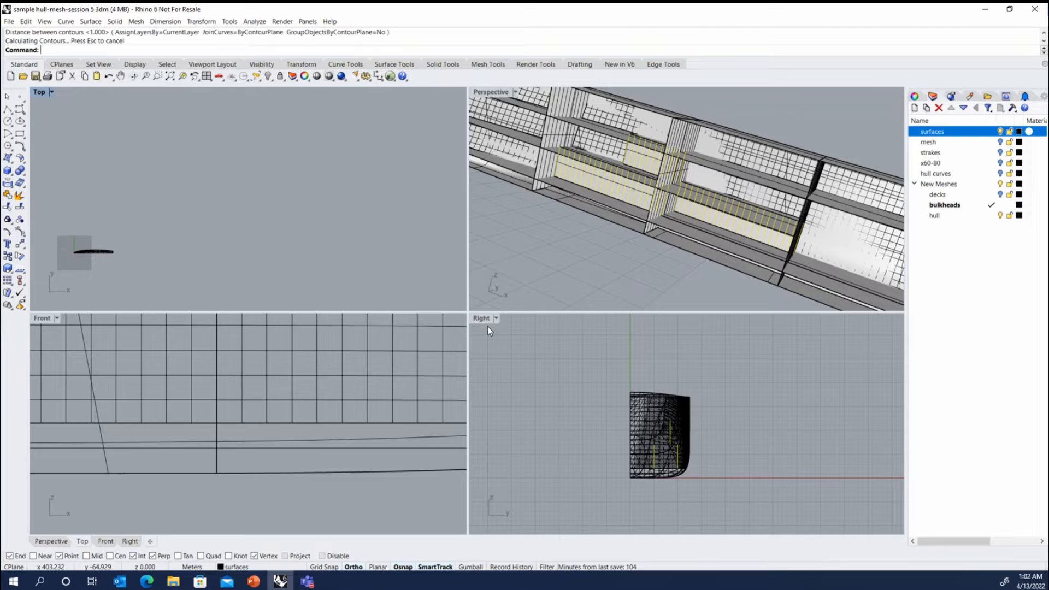
Contour the resulting longitudinal bulkhead curves from base point 0,0 vertically in the Right view at 1.000 spacing to create grid points
key("Return")
type("0,0")
key("Return")
left_click(634, 358)
key("Return")
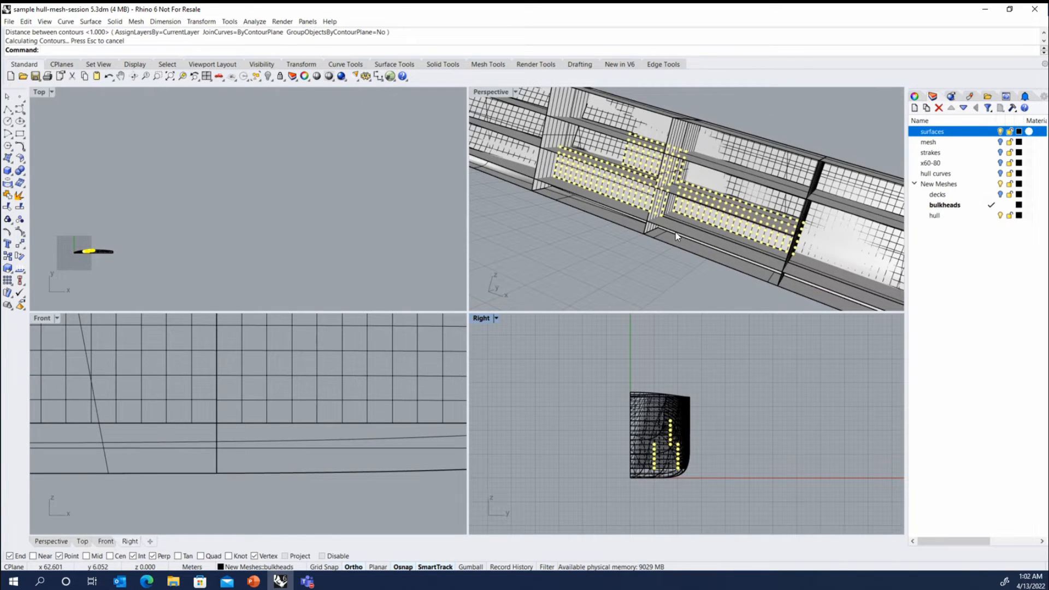
Keep only the grid points of the longitudinal bulkhead nearest the centreline selected and create a mesh patch from them
right_click_drag(676, 236, 732, 229)
right_click_drag(662, 223, 623, 162)
scroll(623, 162, "up", 4)
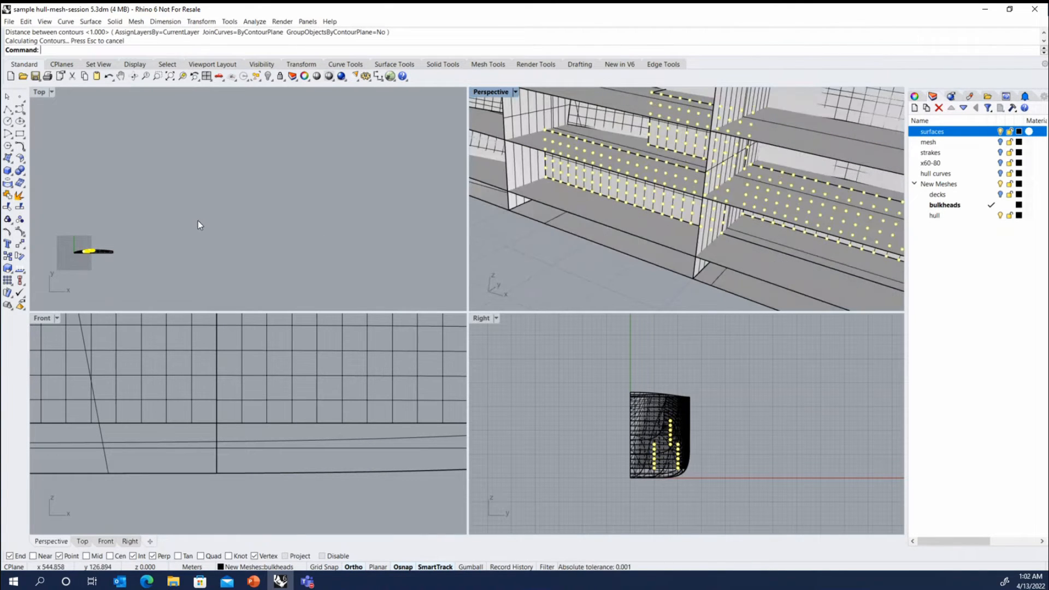
scroll(85, 250, "up", 8)
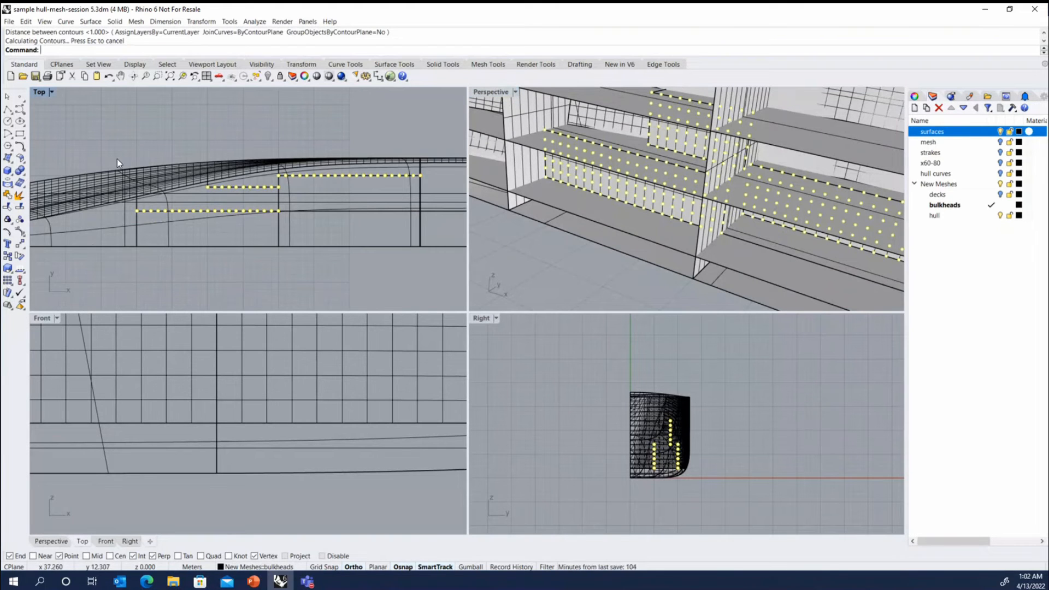
left_click_drag(142, 143, 435, 197, "ctrl")
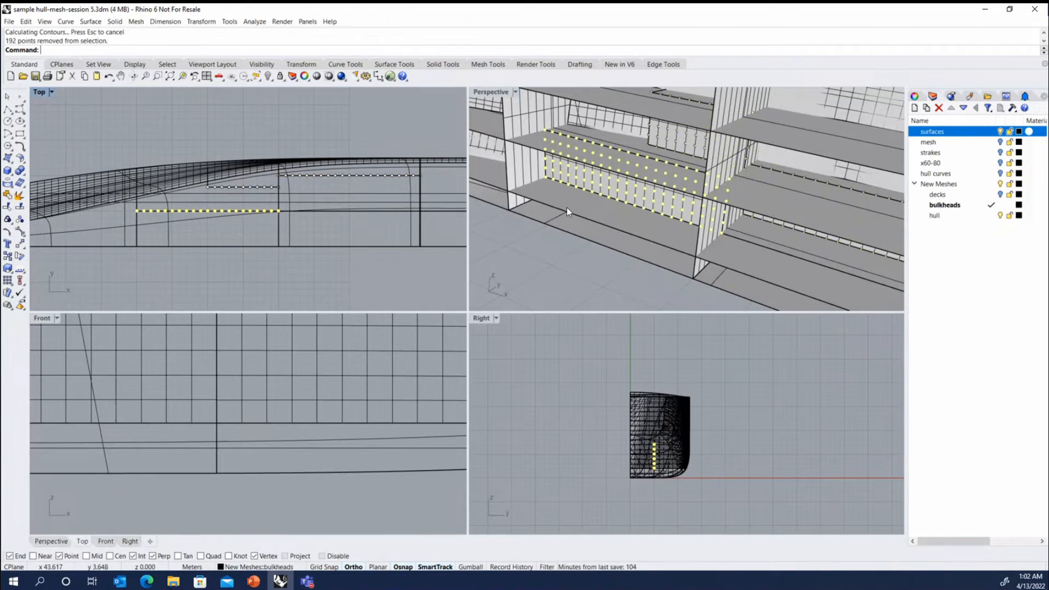
left_click(488, 64)
left_click(18, 219)
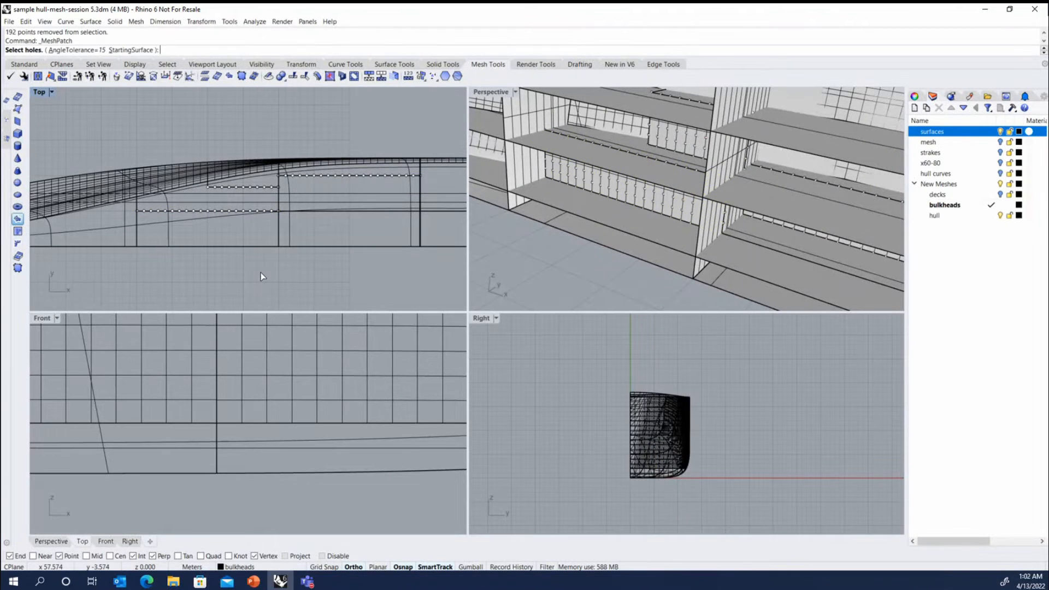
key("Return")
Select only the grid points of the short upper longitudinal bulkhead, excluding its curves and surface, and create a mesh patch from them
scroll(228, 193, "up", 3)
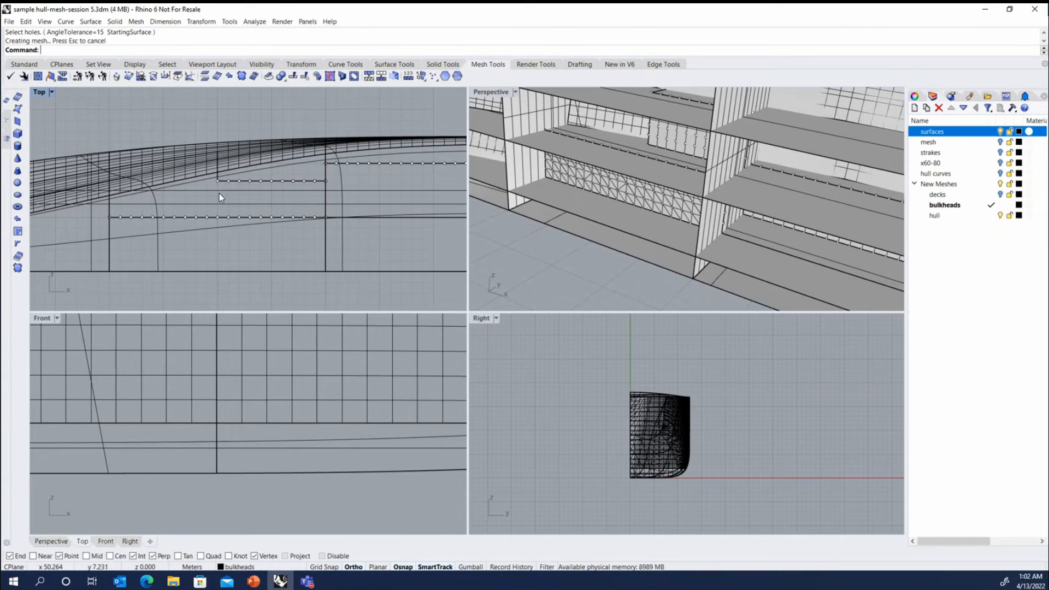
scroll(219, 193, "up", 3)
left_click_drag(211, 176, 425, 162)
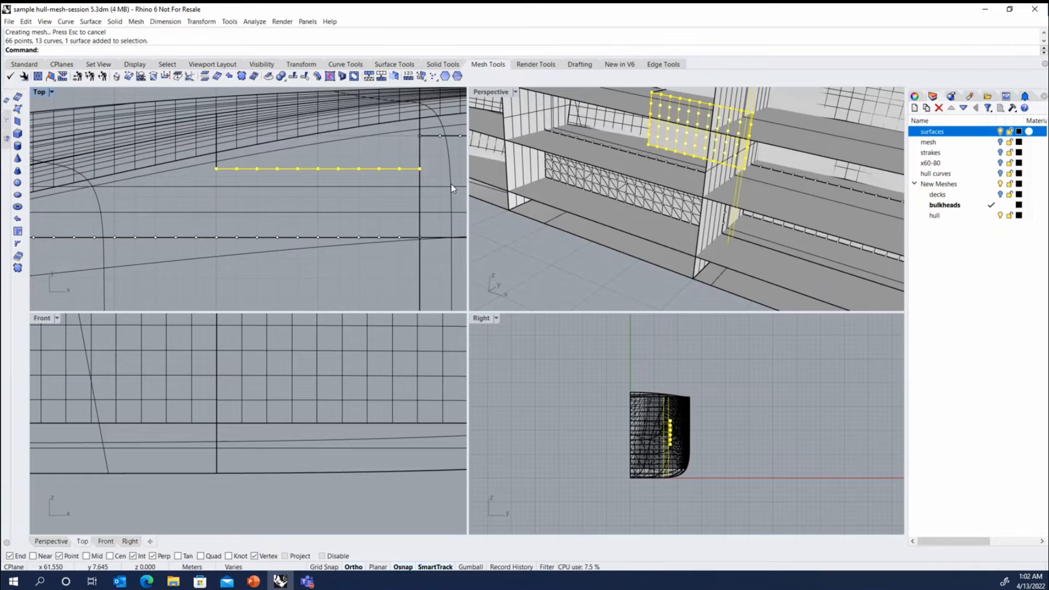
scroll(693, 422, "up", 5)
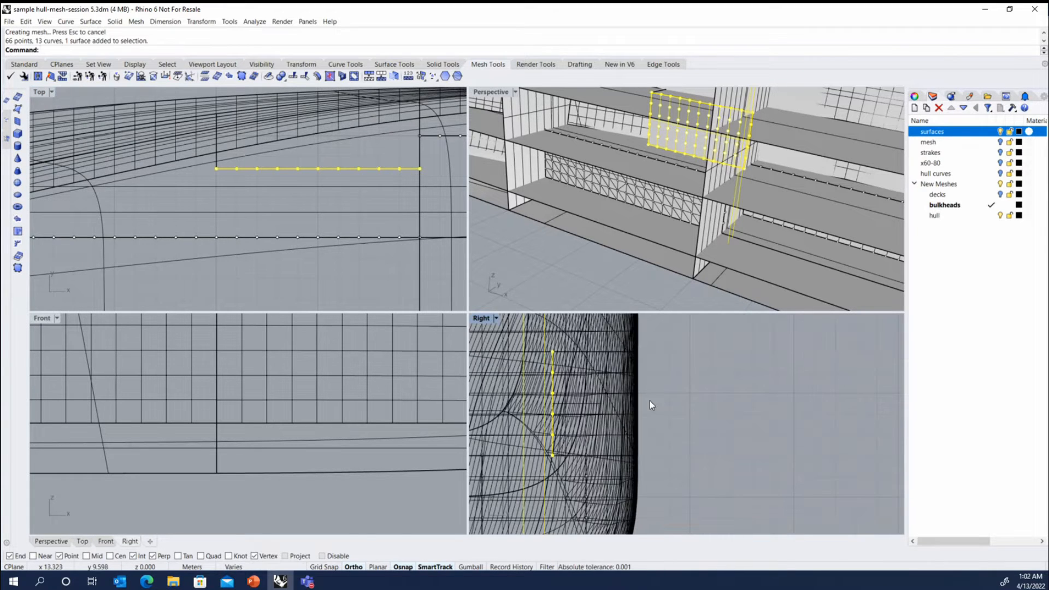
left_click_drag(691, 381, 512, 383)
scroll(599, 175, "down", 2)
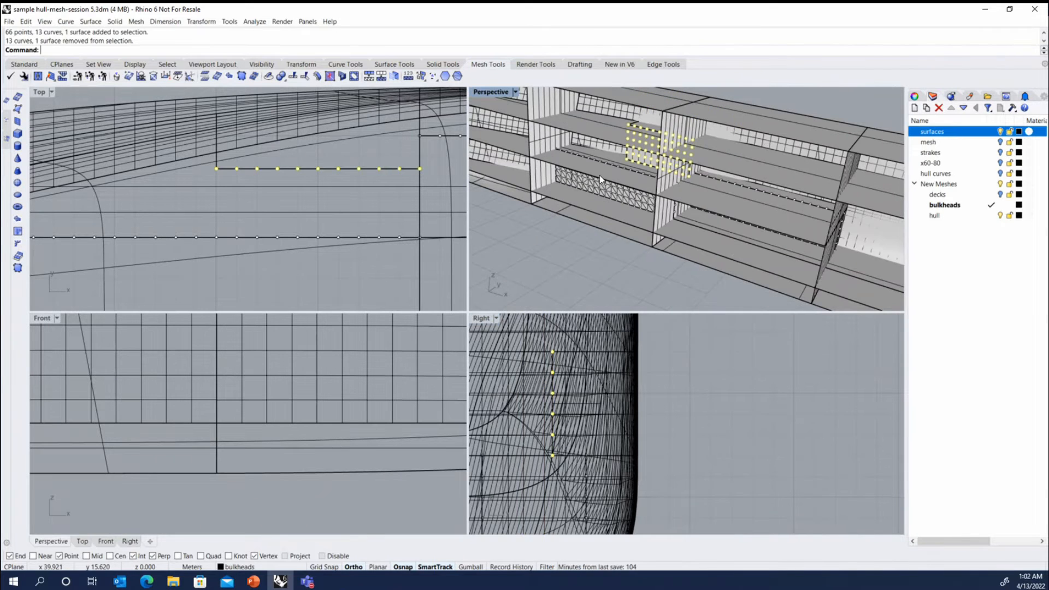
scroll(599, 175, "down", 4)
scroll(634, 149, "up", 5)
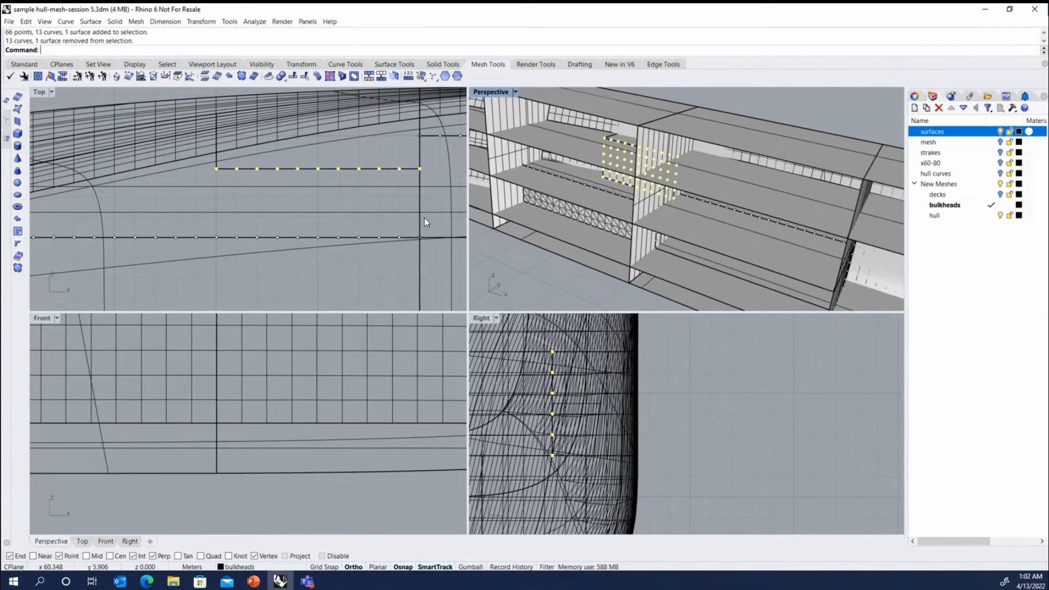
left_click(17, 219)
right_click(352, 221)
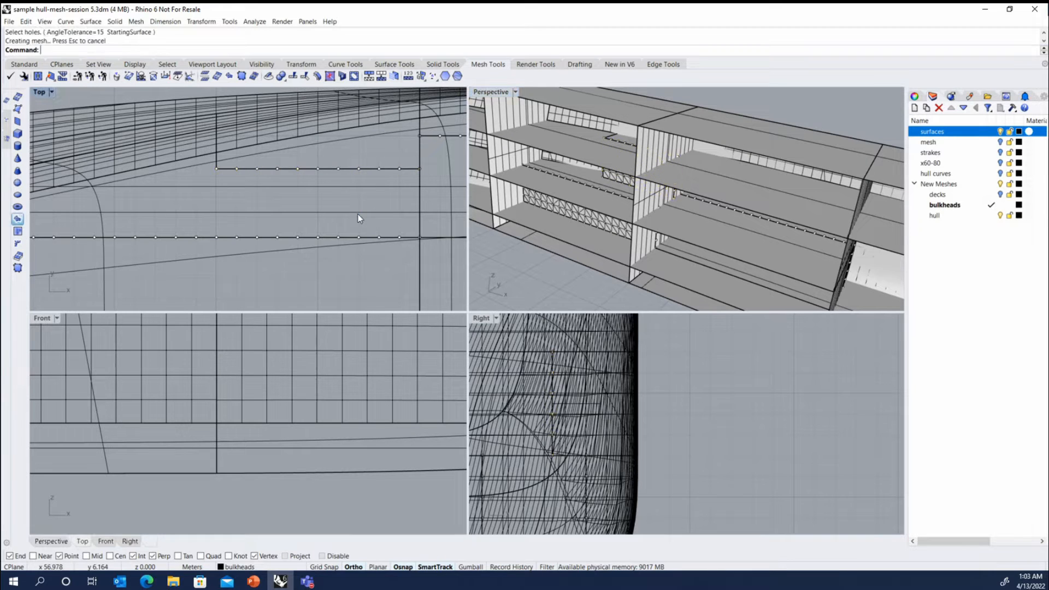
Select only the grid points of the outermost longitudinal bulkhead, excluding curves and surface, and create a mesh patch from them
scroll(414, 170, "down", 3)
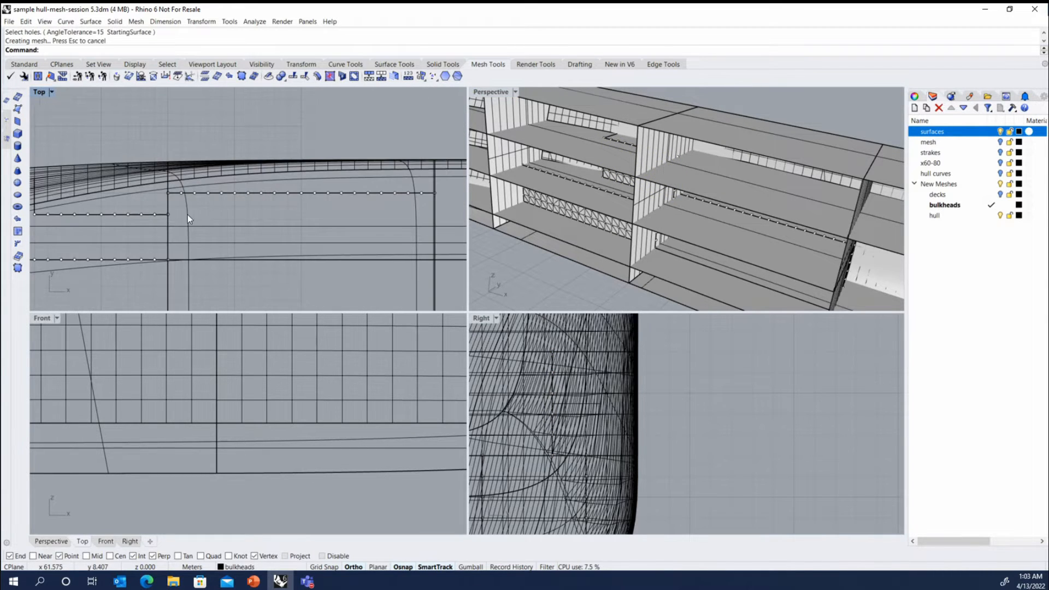
left_click_drag(158, 201, 455, 189)
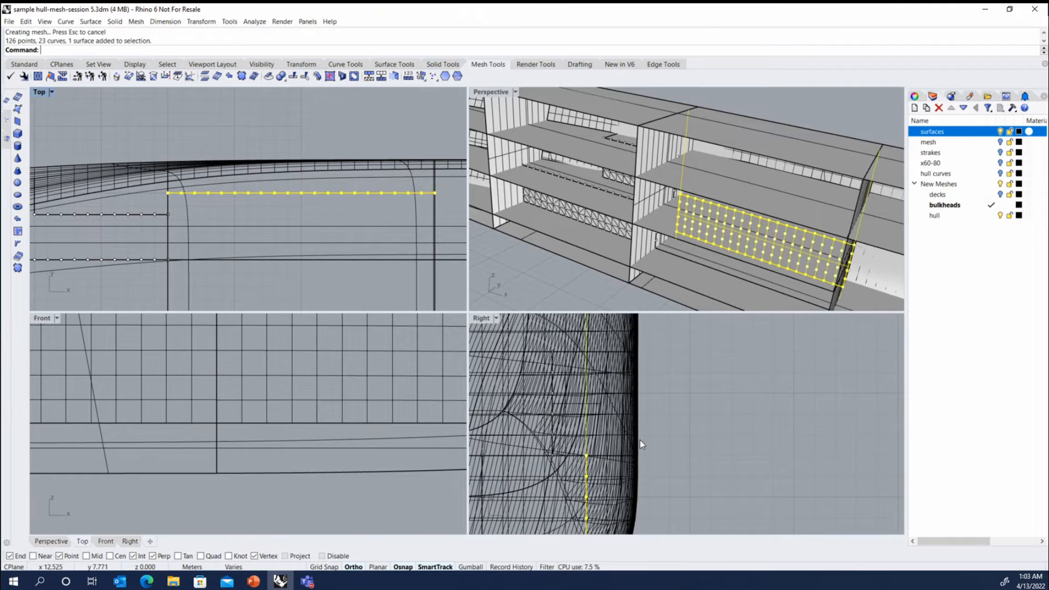
left_click_drag(673, 464, 582, 470, "ctrl")
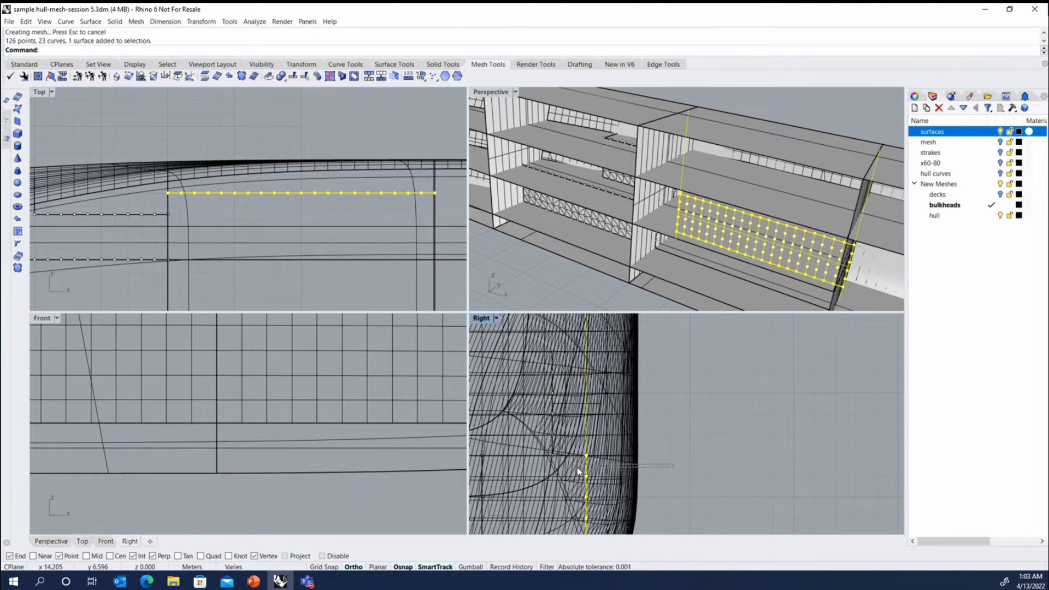
right_click(560, 274)
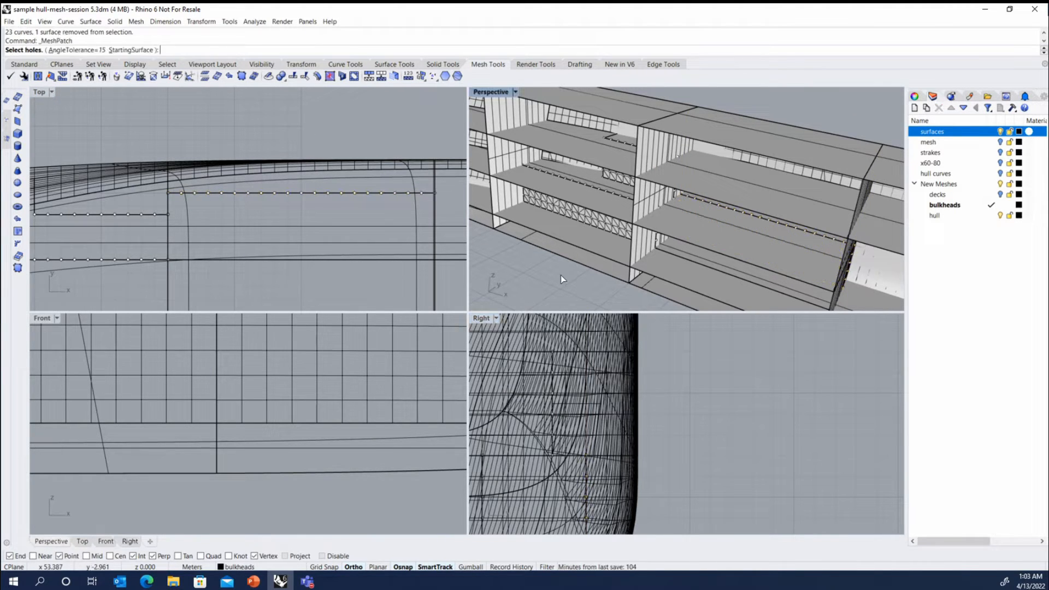
Quadrangulate the three new longitudinal bulkhead meshes with planarity 9.00000, rectangularity 2.00000 and increment 1
scroll(681, 240, "down", 3)
right_click_drag(680, 240, 706, 176)
scroll(678, 275, "up", 6)
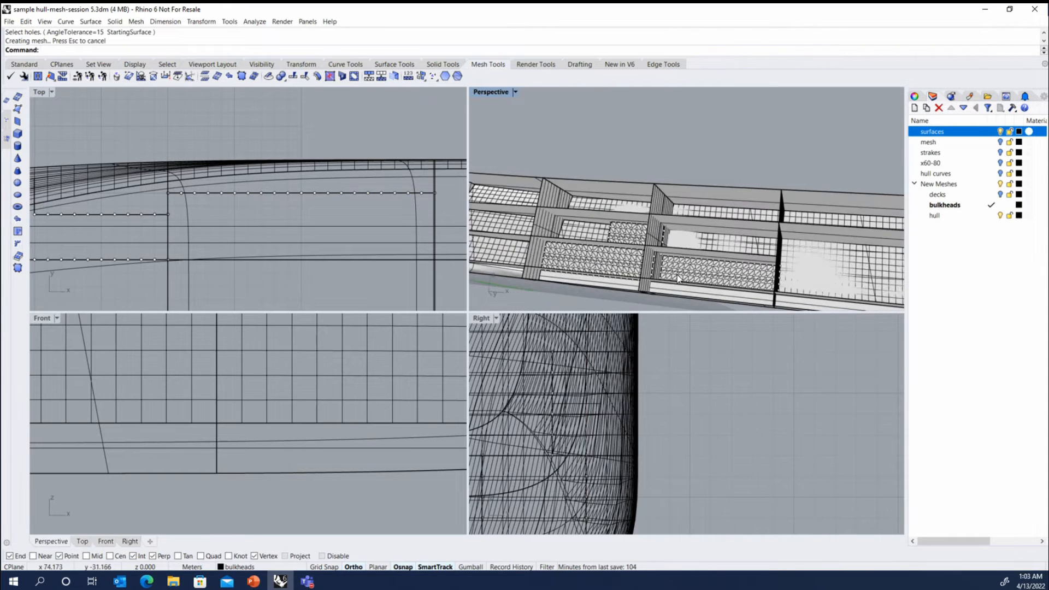
left_click(672, 264)
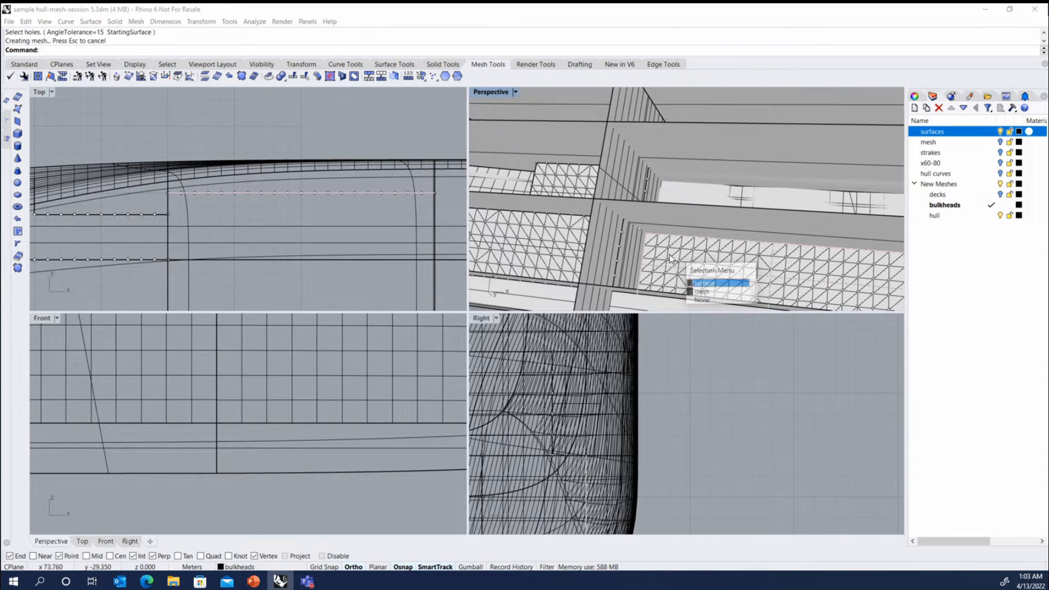
left_click(716, 290)
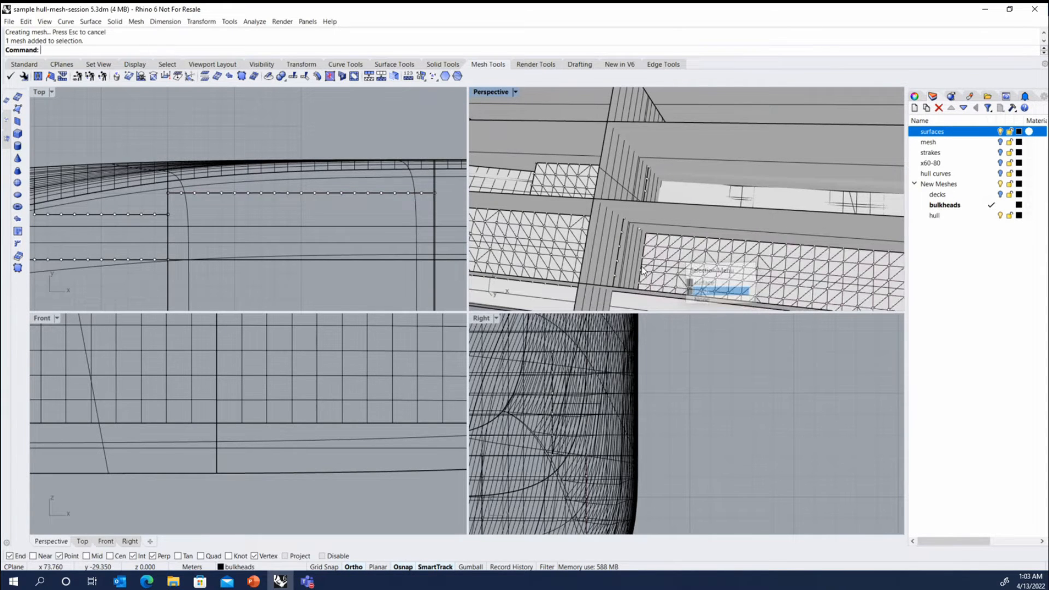
left_click(576, 239, "shift")
left_click(596, 217)
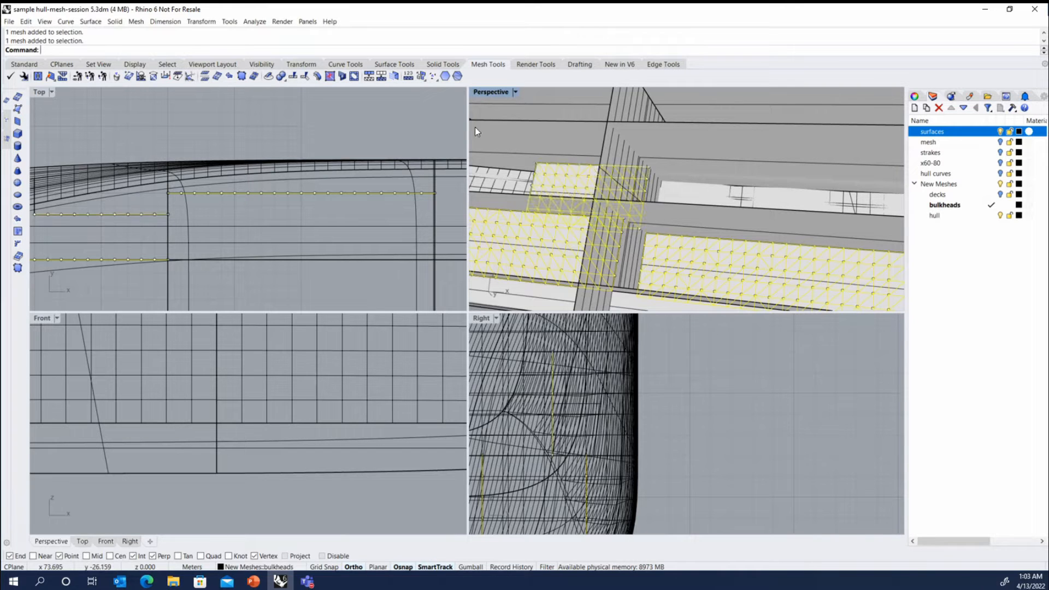
left_click(369, 76)
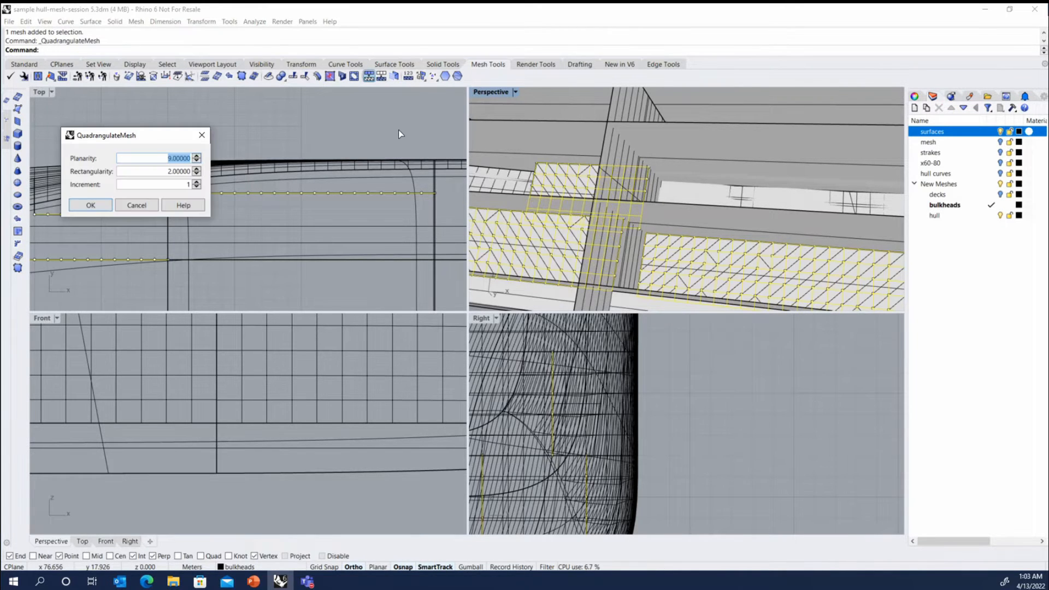
key("Return")
scroll(649, 185, "down", 5)
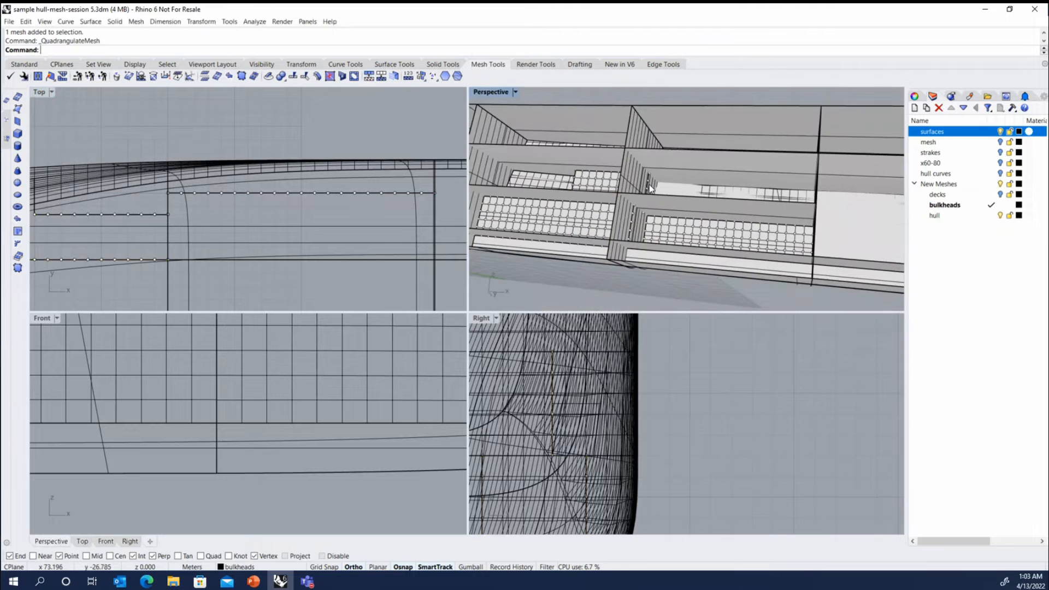
Examine the bulkhead surfaces between the decks along the hull for any that still need a mesh
right_click_drag(650, 184, 697, 201)
scroll(685, 215, "down", 4)
scroll(684, 215, "up", 4)
scroll(610, 180, "down", 8)
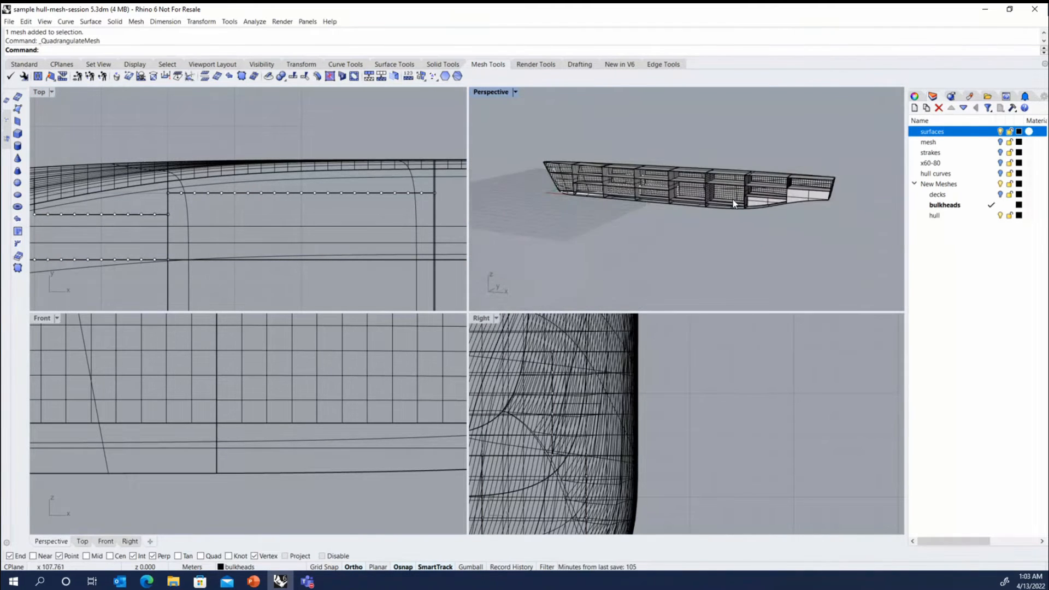
scroll(733, 199, "up", 7)
left_click(733, 198)
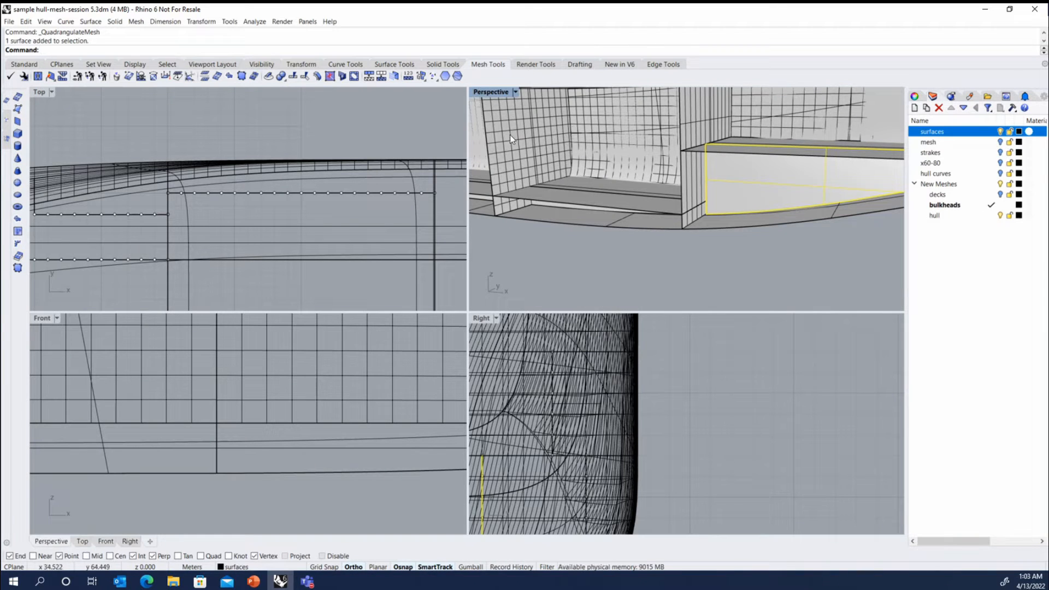
scroll(742, 182, "down", 3)
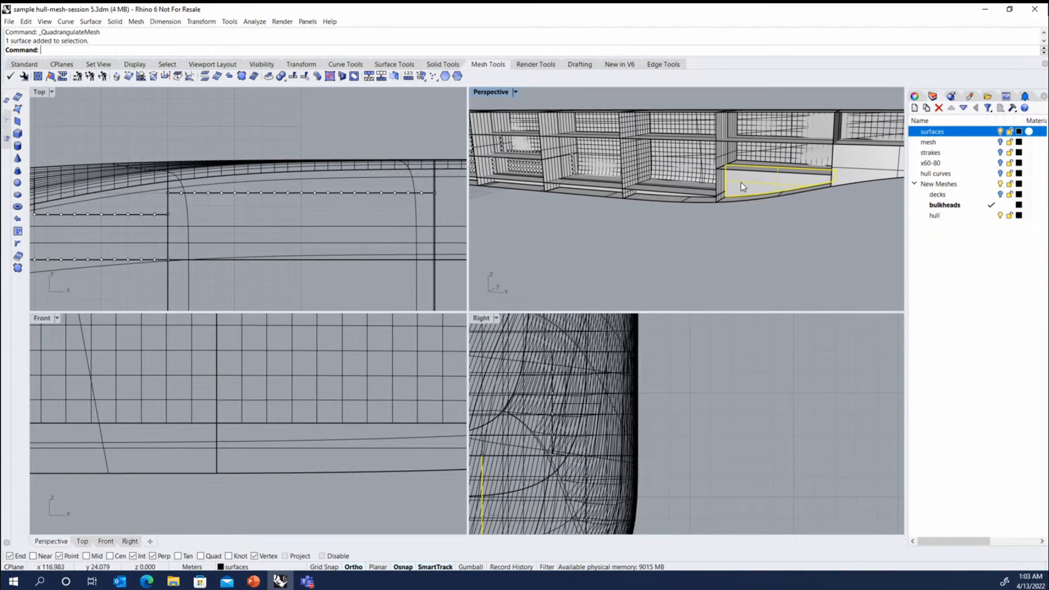
left_click(785, 180)
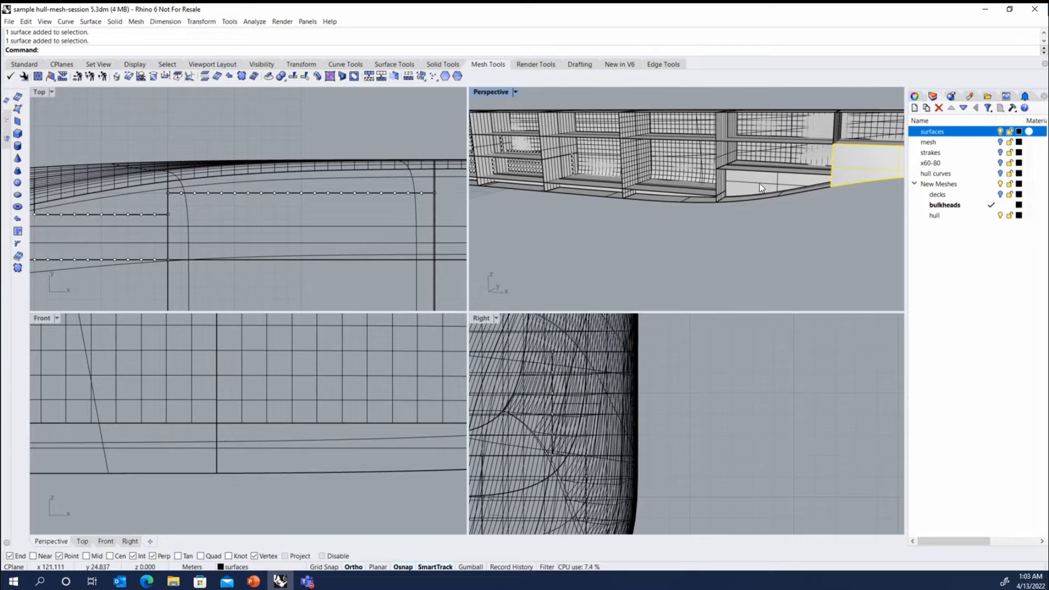
right_click_drag(760, 184, 772, 187)
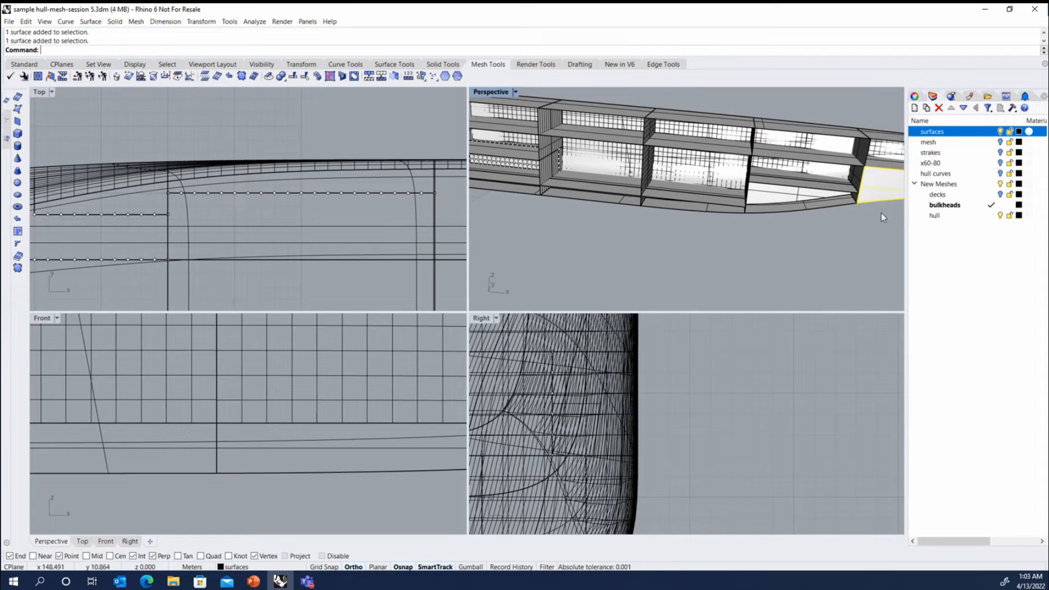
right_click_drag(851, 220, 688, 176)
scroll(711, 179, "up", 5)
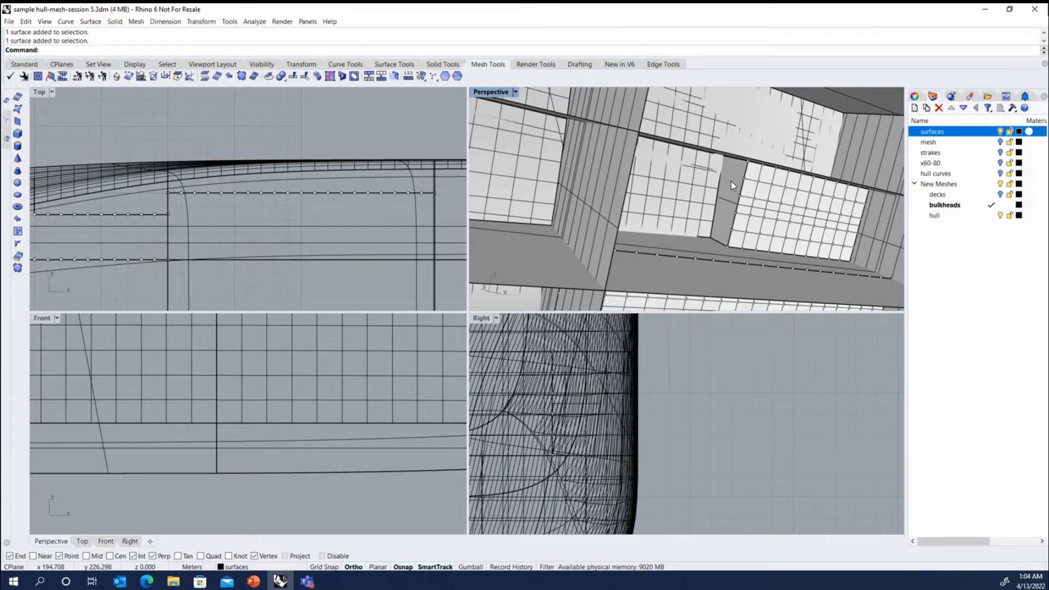
scroll(731, 181, "up", 3)
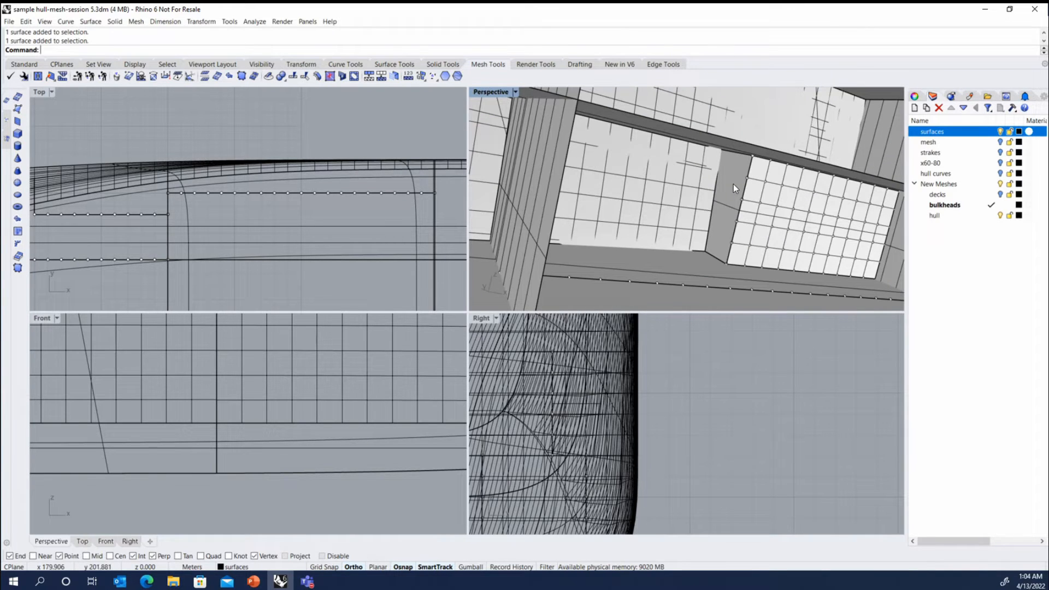
Show the decks mesh layer and hide the surfaces layer
left_click(1000, 194)
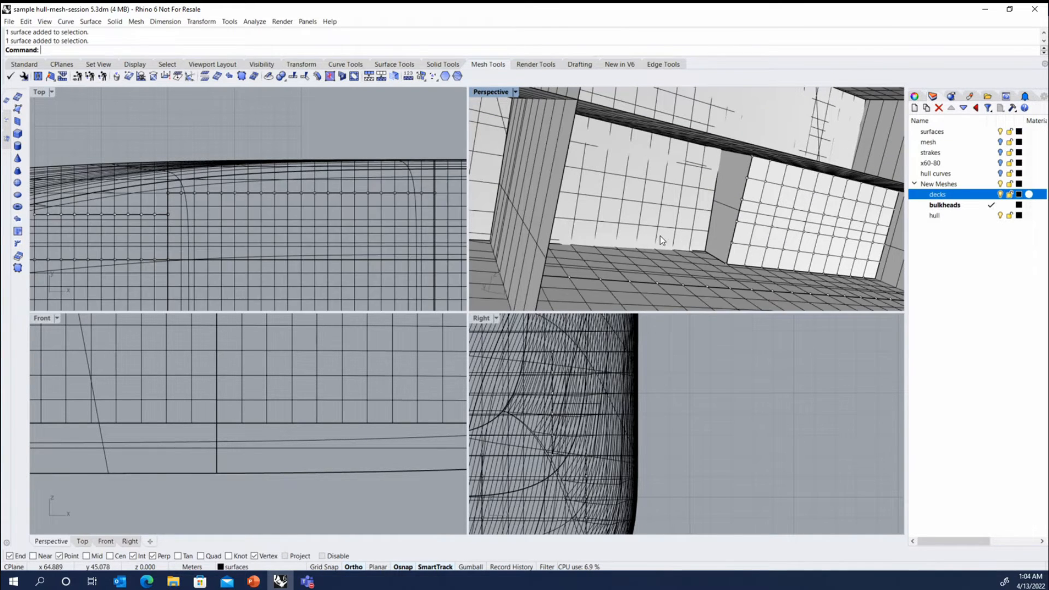
scroll(683, 242, "down", 3)
left_click(1000, 132)
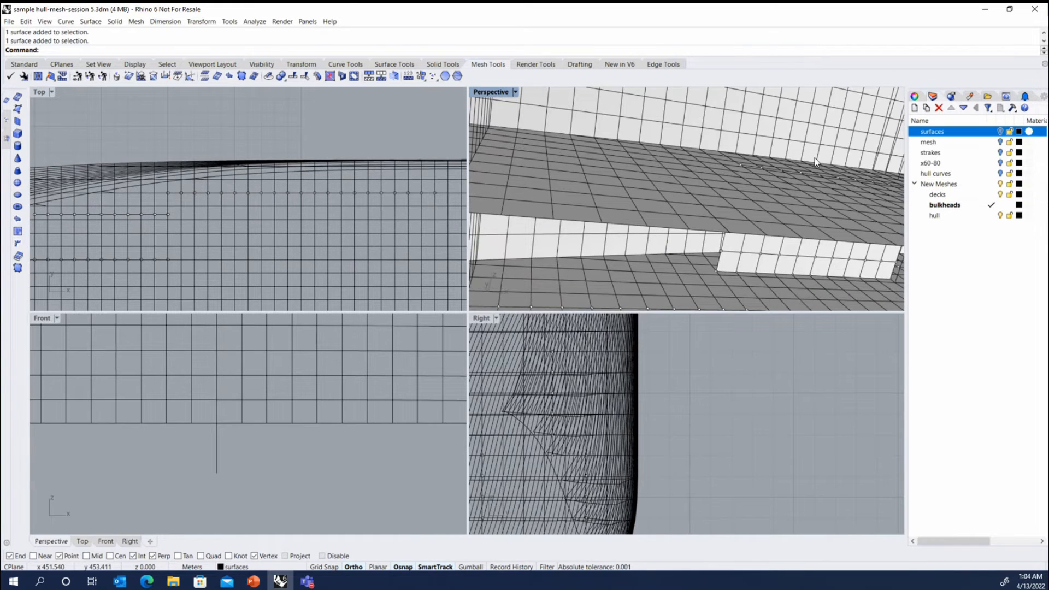
right_click_drag(687, 178, 709, 174)
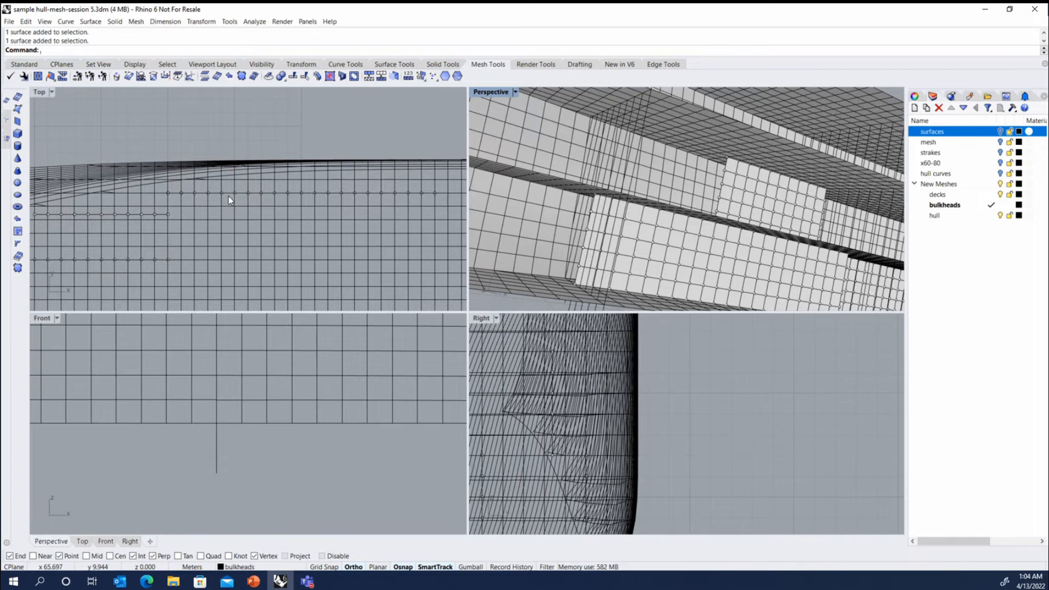
Select only the column of grid points at the x = 50 end of the short upper longitudinal bulkhead, excluding its curve
right_click_drag(228, 196, 437, 203)
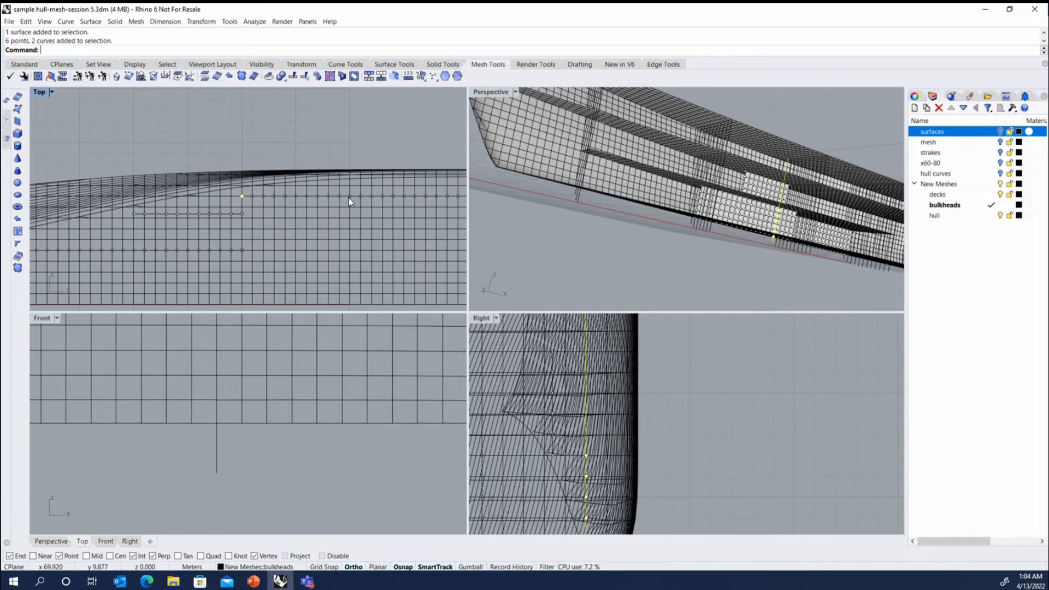
scroll(223, 201, "up", 4)
scroll(243, 207, "up", 3)
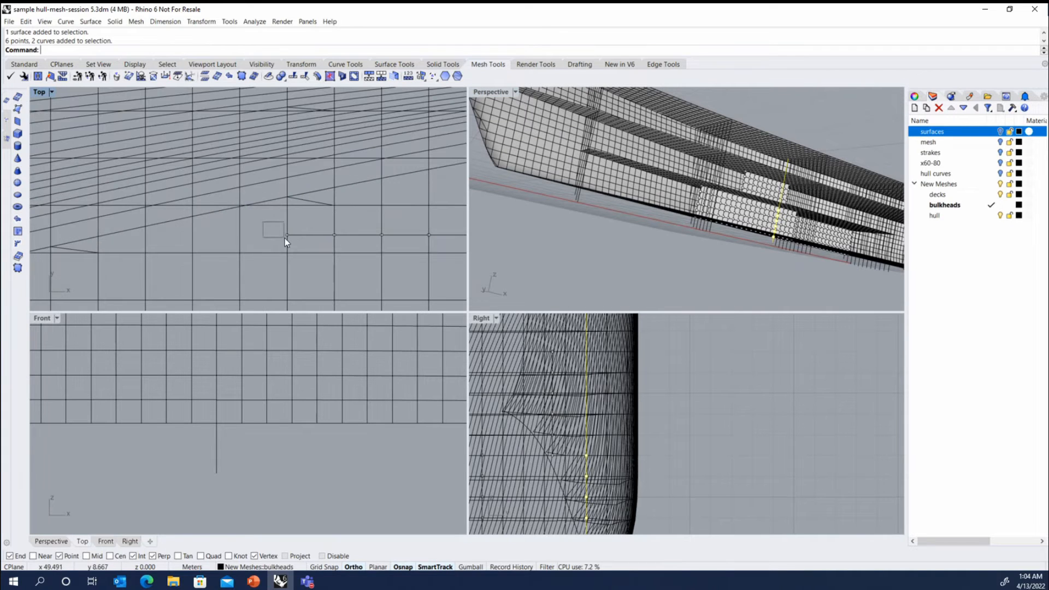
left_click_drag(284, 238, 296, 244)
right_click_drag(695, 183, 706, 207)
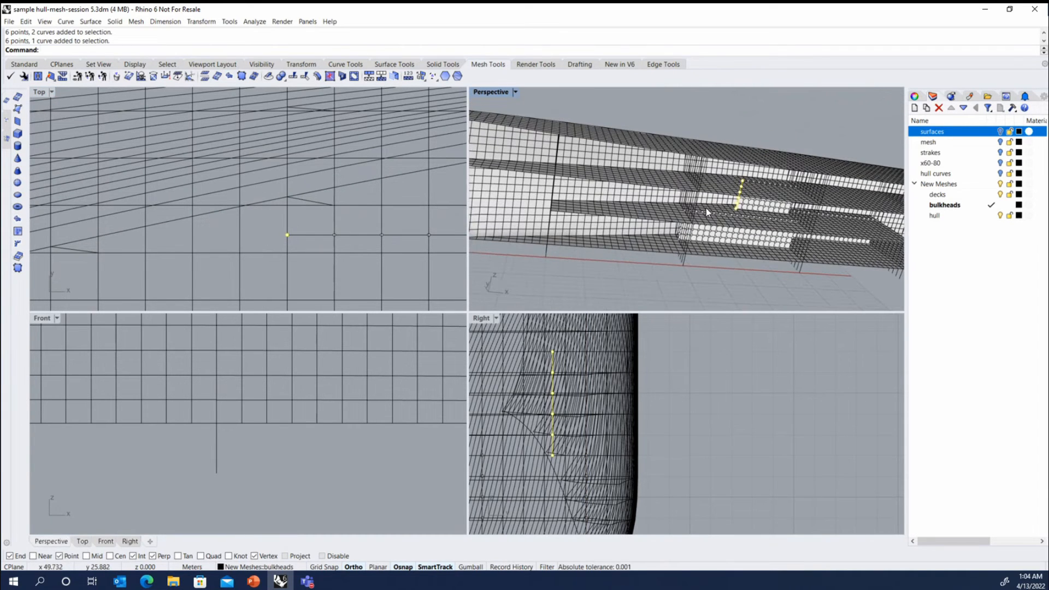
scroll(721, 210, "up", 6)
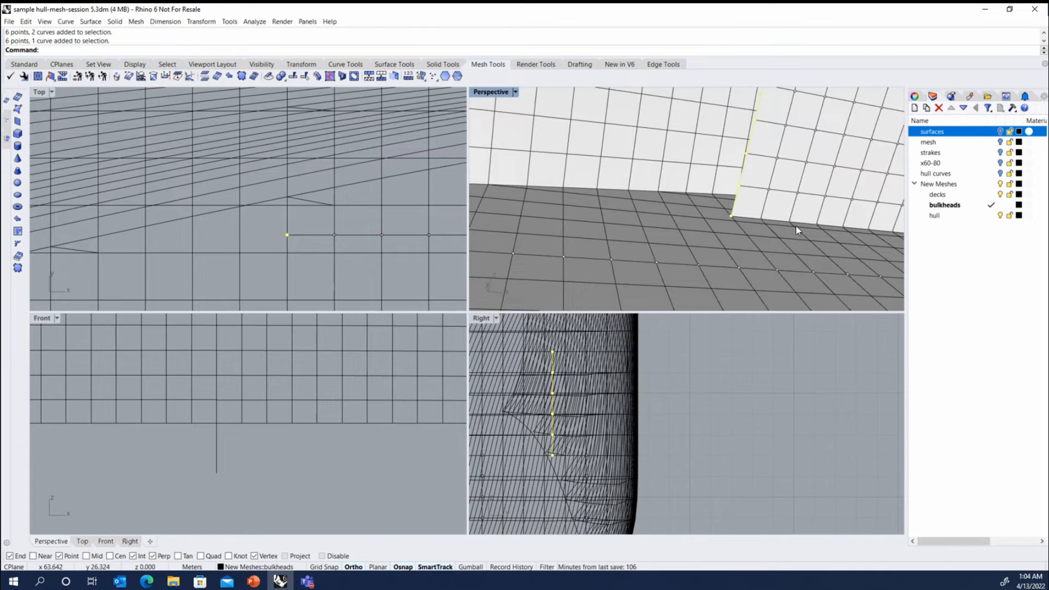
type("Copy")
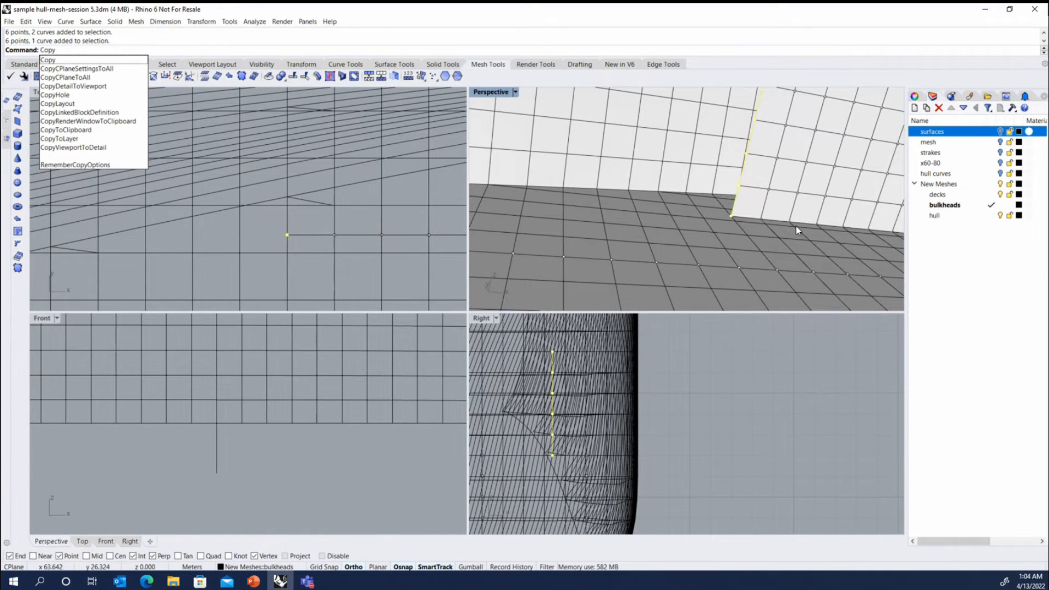
key("Return")
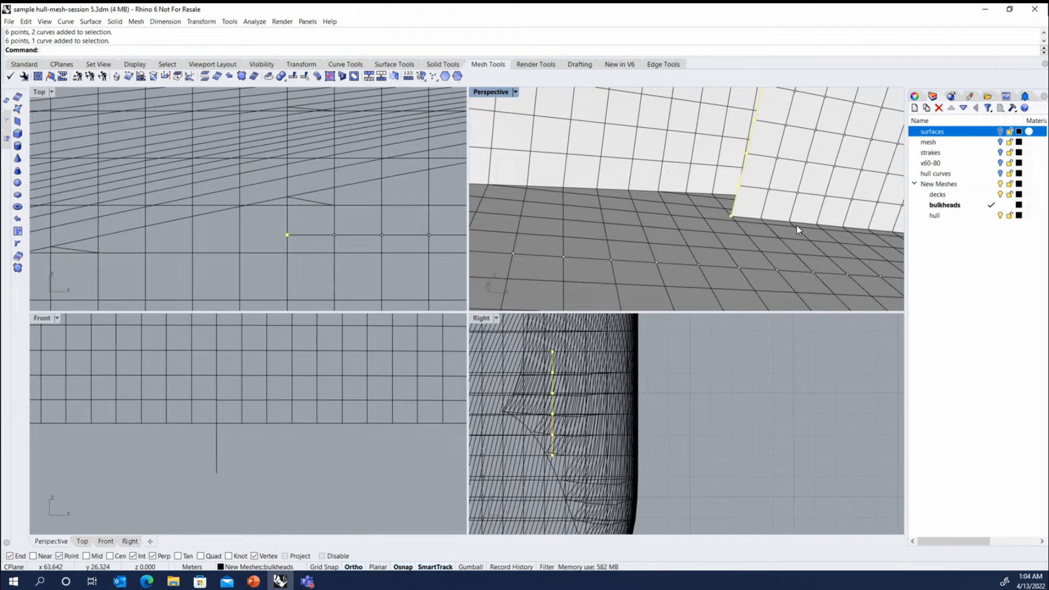
left_click(742, 209, "ctrl")
scroll(732, 219, "down", 2)
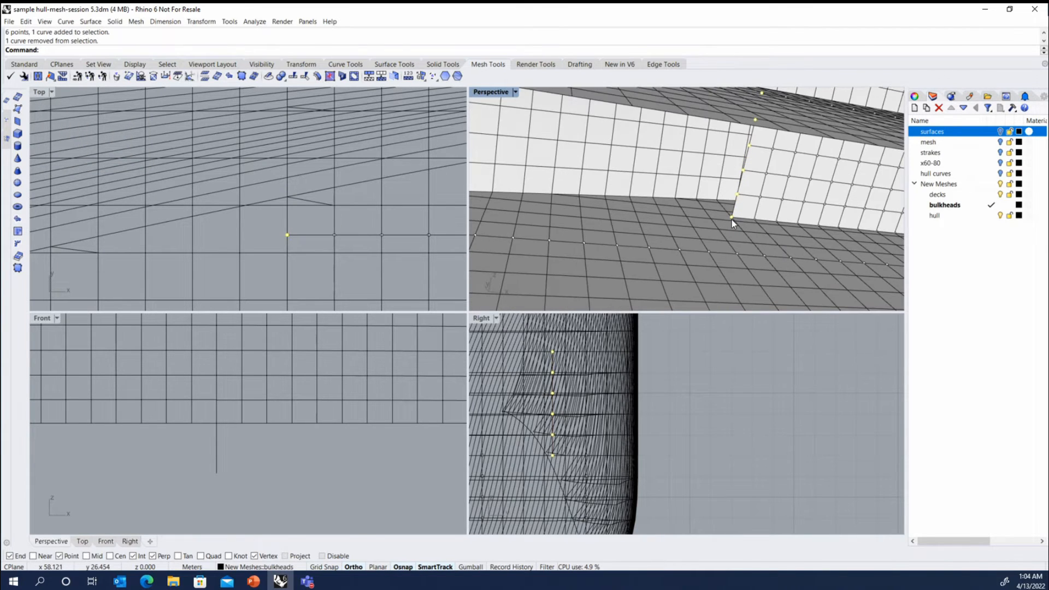
Copy the selected point column from its lowest point onto the deck mesh vertices between the longitudinal bulkhead and the hull side
type("Copy")
key("Return")
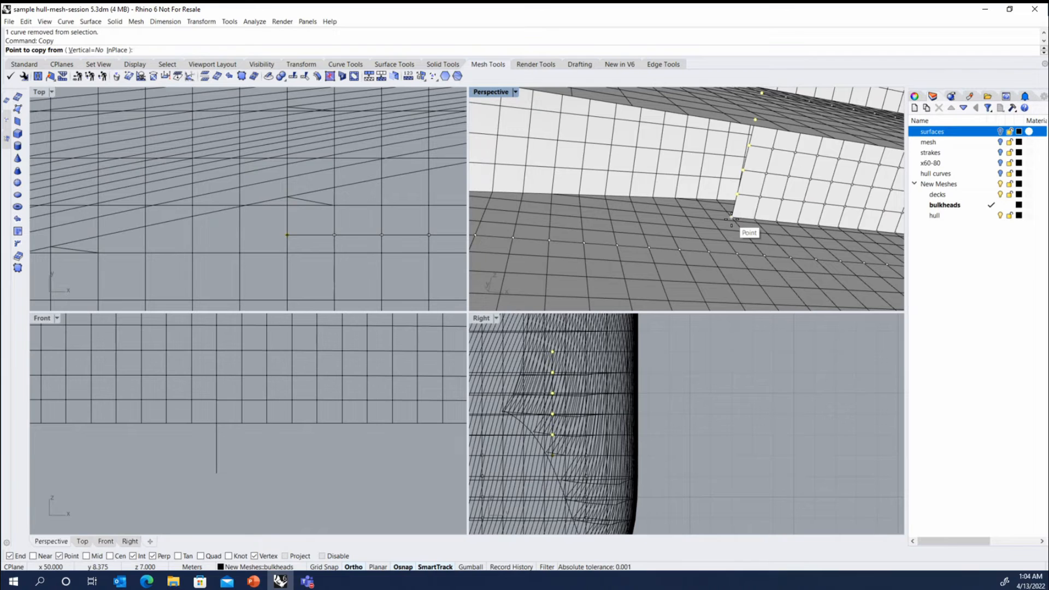
scroll(731, 218, "up", 3)
left_click(744, 226)
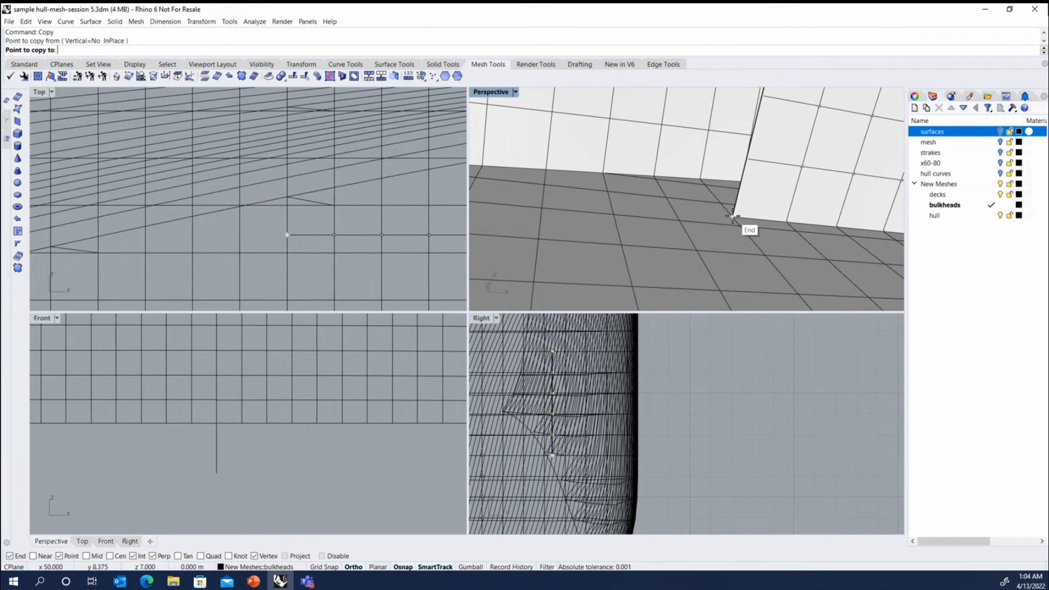
left_click(723, 204)
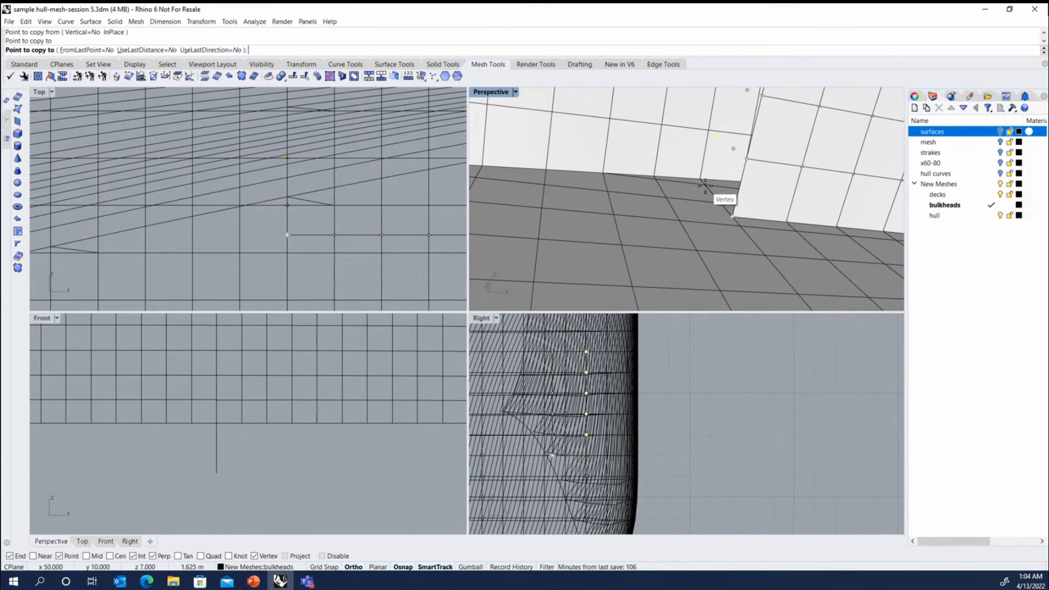
key("Return")
Extract the vertex points of the hull mesh strip beside the short upper longitudinal bulkhead
left_click(715, 195)
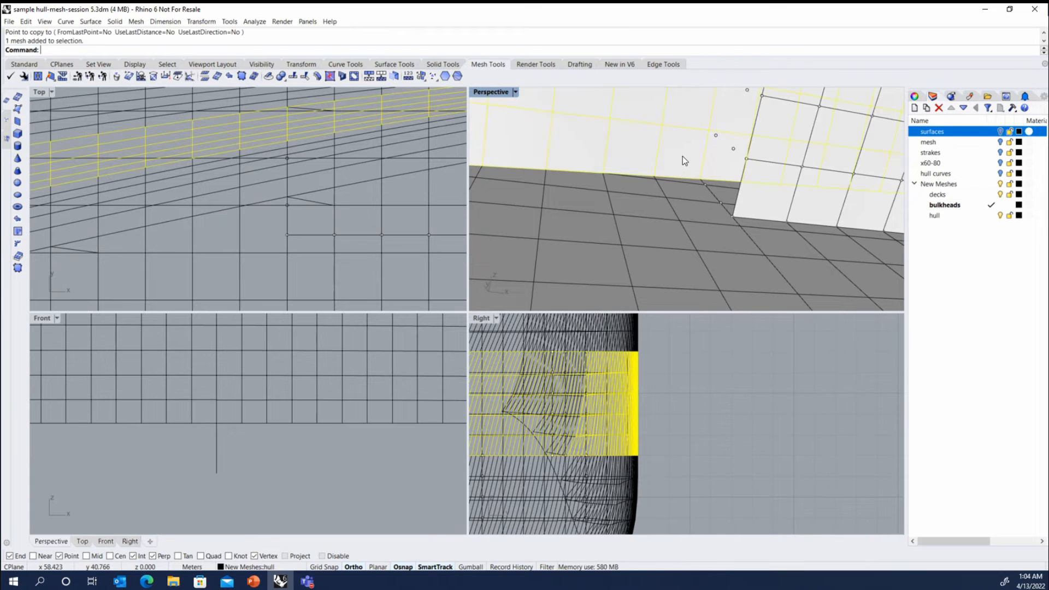
scroll(683, 157, "down", 4)
scroll(683, 156, "down", 2)
right_click(594, 38)
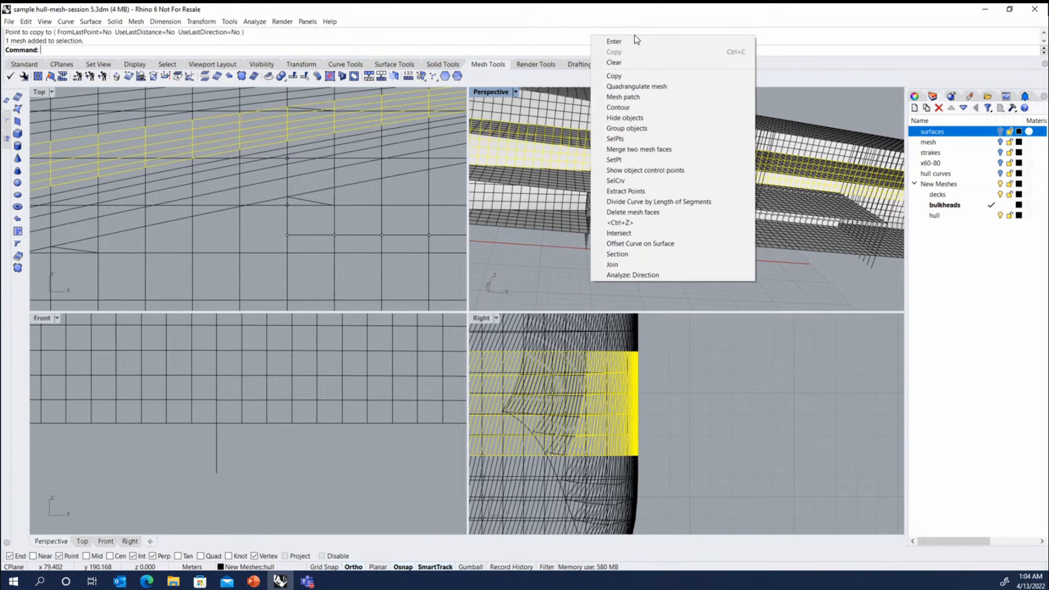
left_click(644, 191)
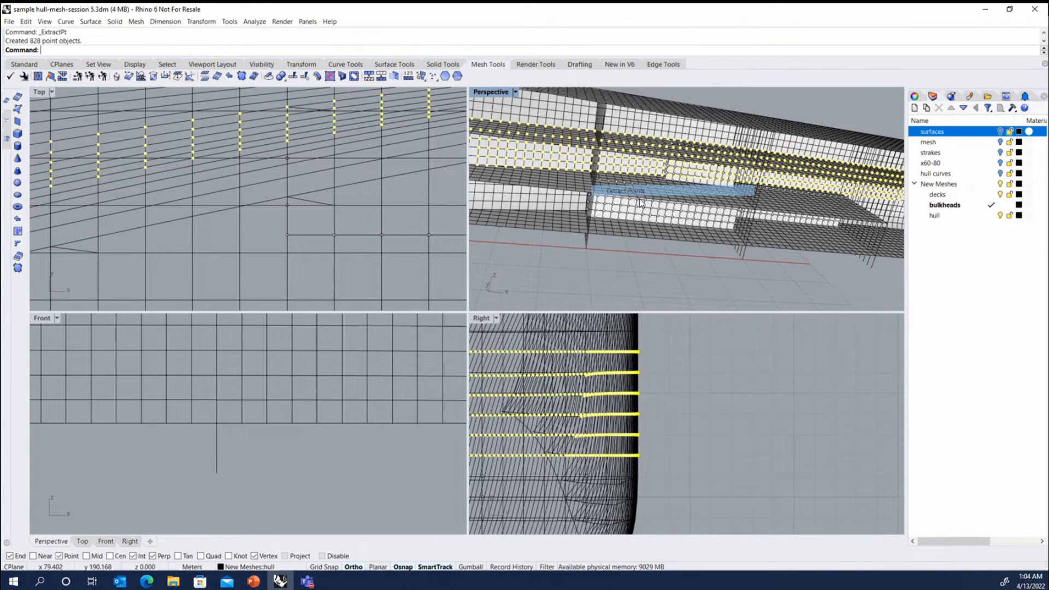
Delete the extracted hull points except the vertical column in line with the copied grid points
scroll(660, 166, "up", 6)
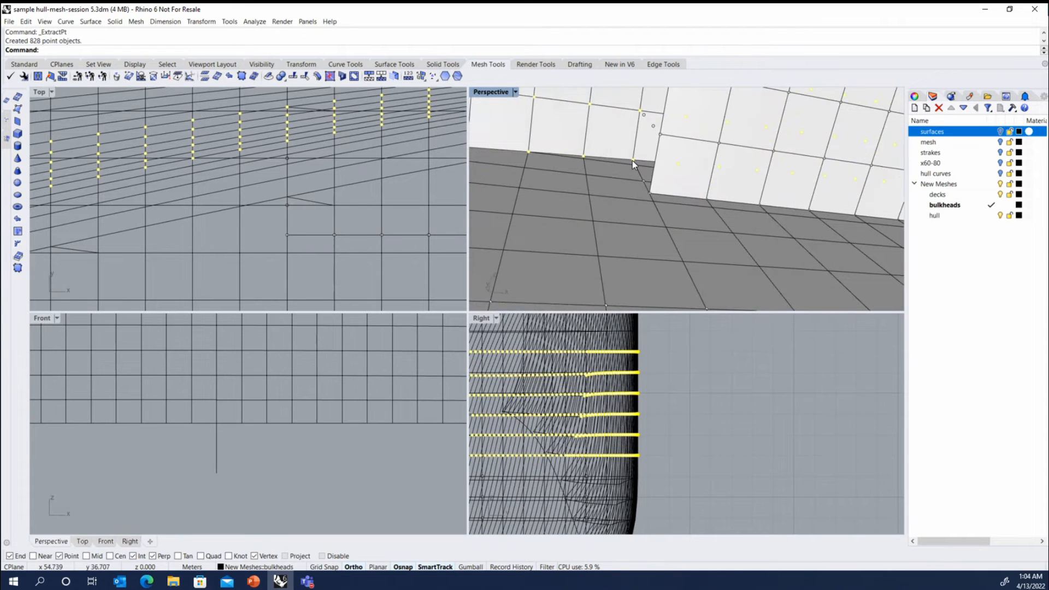
left_click(633, 161, "ctrl")
scroll(368, 392, "down", 3)
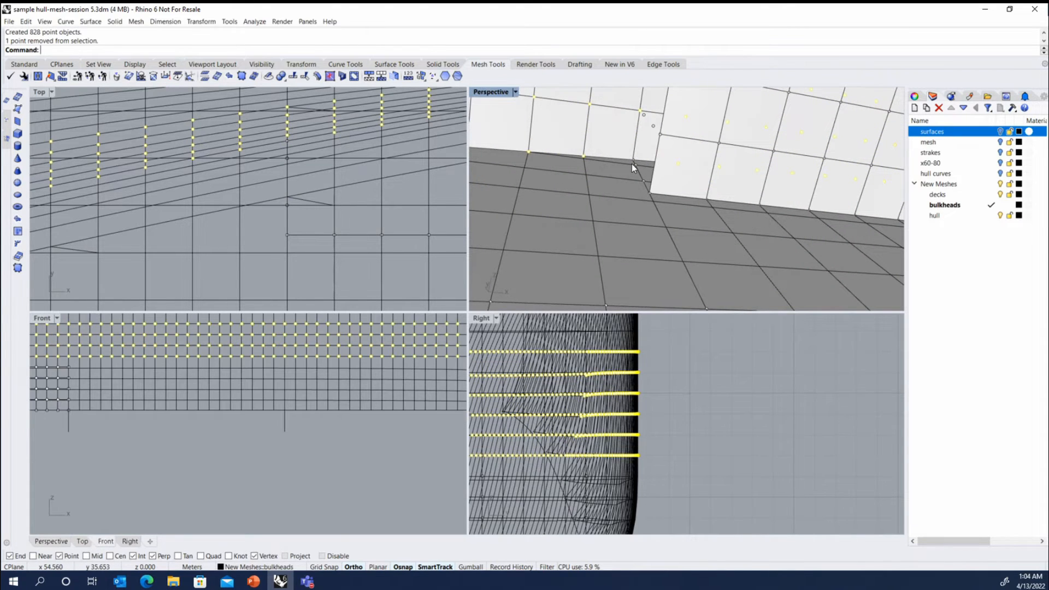
scroll(632, 163, "down", 5)
scroll(297, 421, "up", 2)
scroll(116, 376, "up", 2)
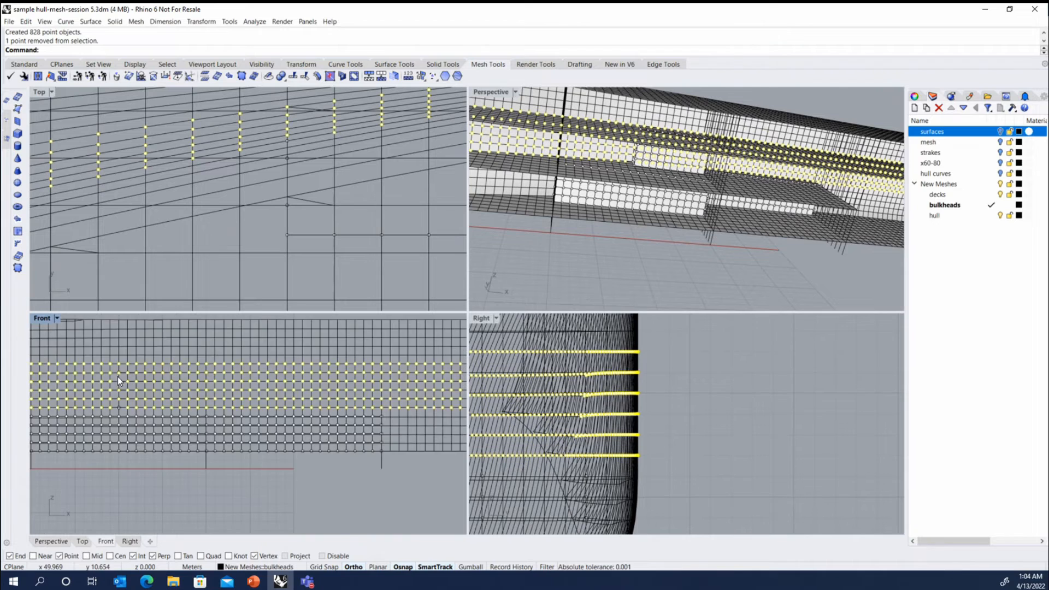
scroll(117, 376, "up", 3)
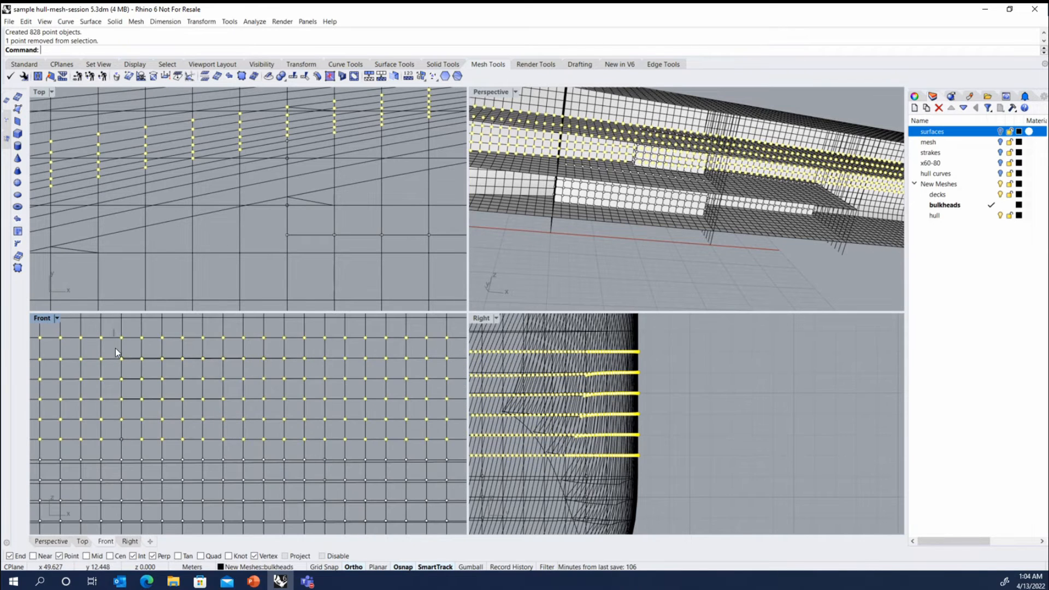
left_click_drag(129, 425, 130, 426, "ctrl")
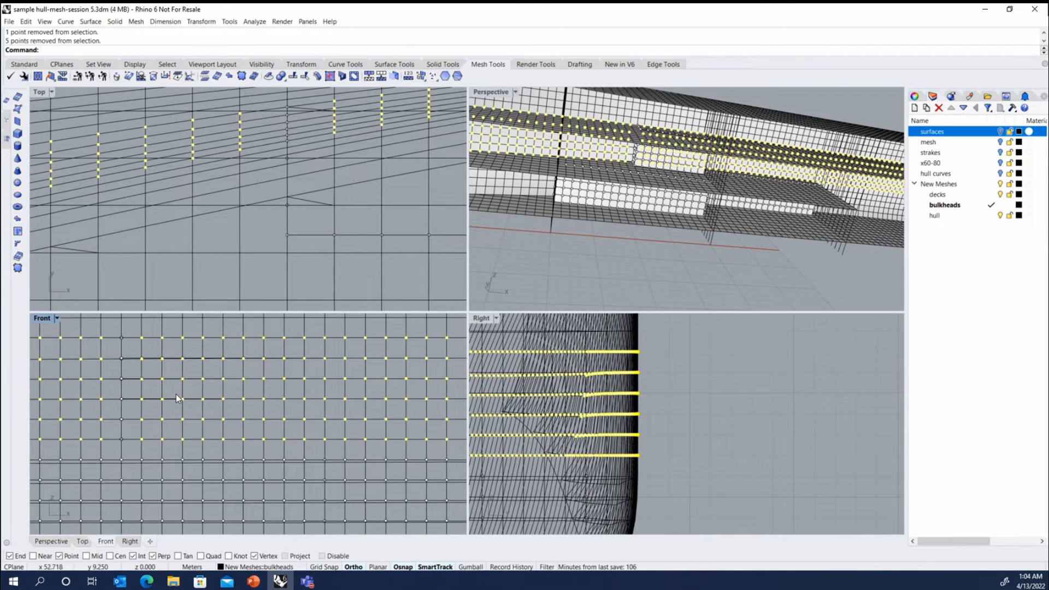
key("Delete")
Select only the grid points of the short transverse bulkhead, excluding the stray point and the curve, and create a mesh patch from them
left_click_drag(123, 431, 125, 446)
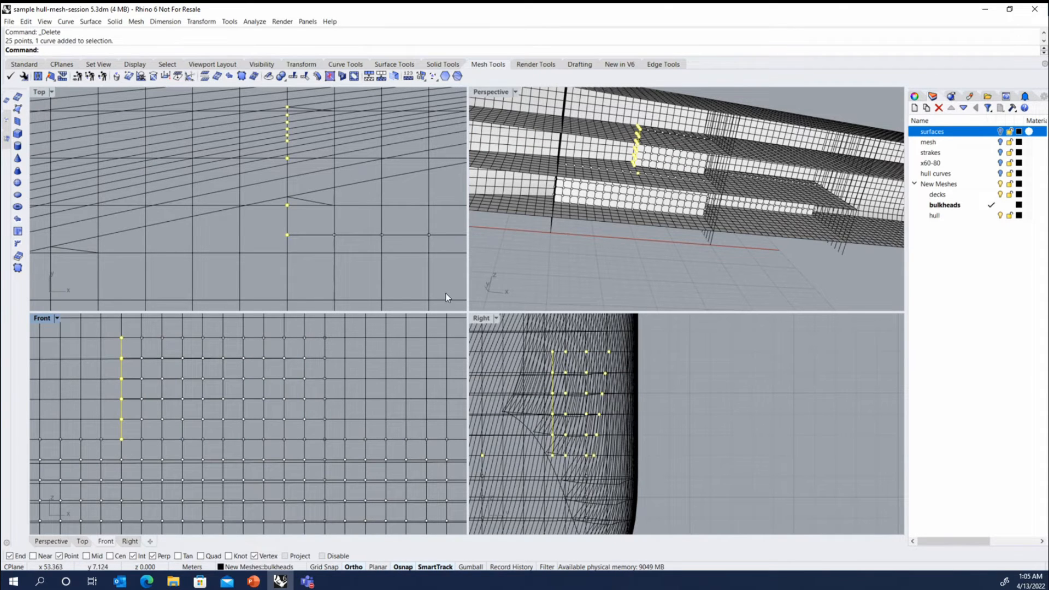
scroll(603, 208, "up", 5)
left_click(665, 157, "ctrl")
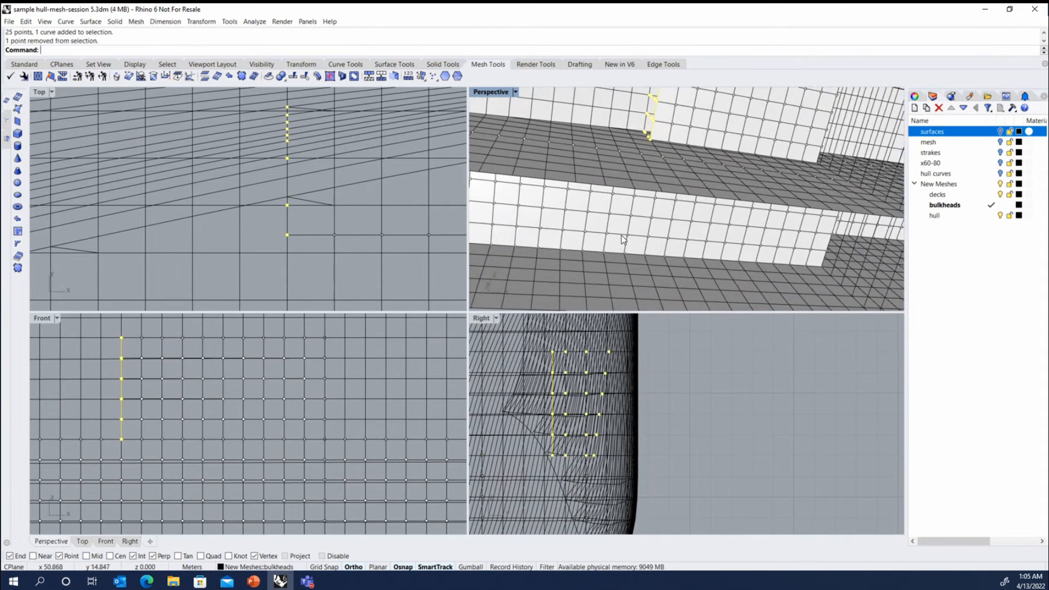
scroll(574, 388, "up", 2)
left_click_drag(693, 376, 533, 383)
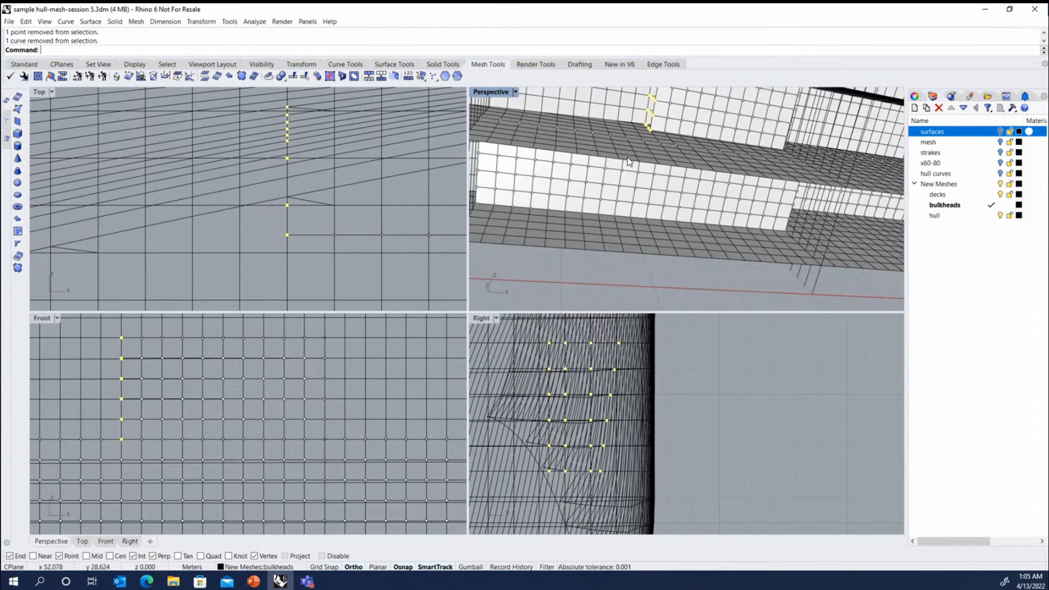
scroll(672, 115, "down", 5)
scroll(670, 114, "up", 3)
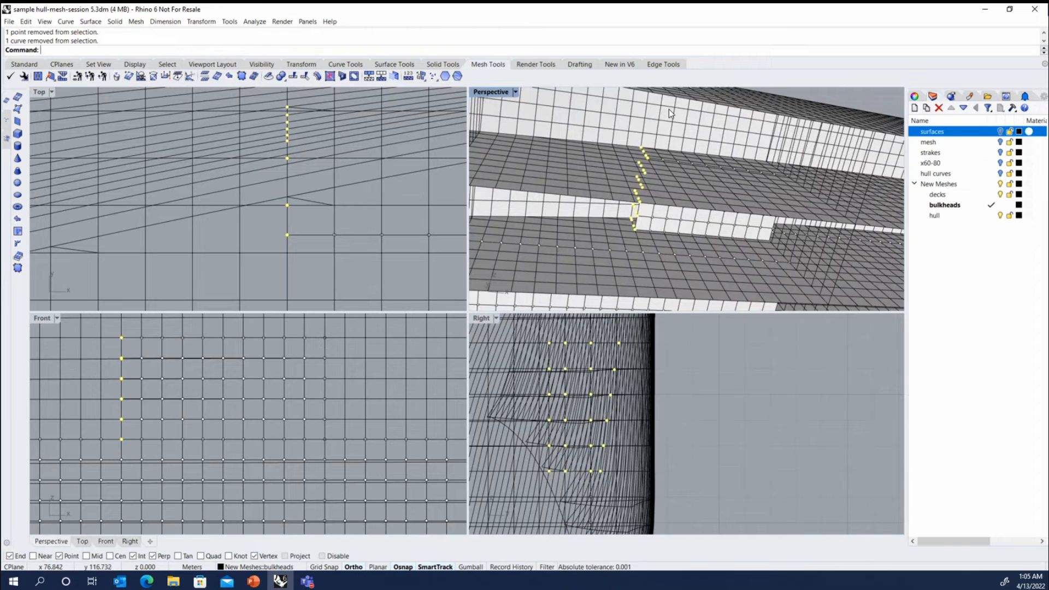
left_click(17, 220)
right_click(598, 203)
Quadrangulate the new short transverse bulkhead mesh with planarity 9.00000, rectangularity 2.00000 and increment 1
scroll(646, 242, "up", 8)
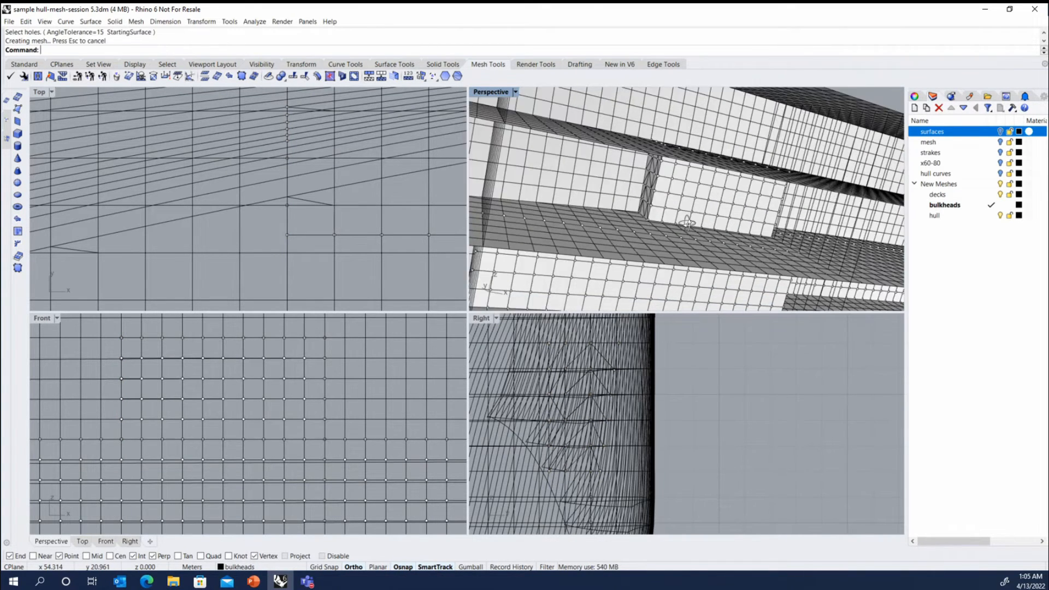
left_click(650, 176)
left_click(353, 76)
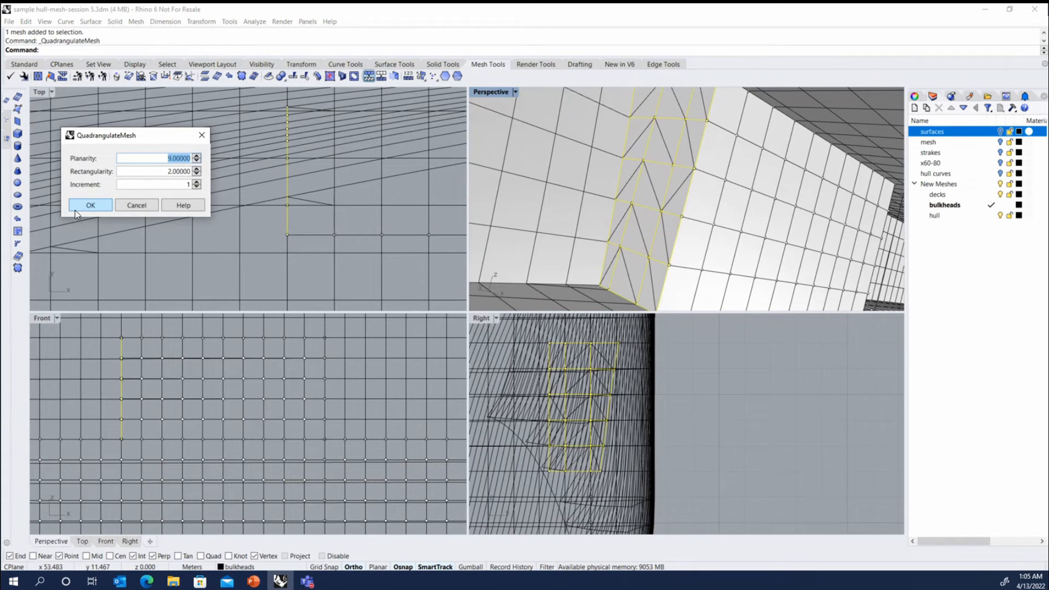
left_click(88, 205)
scroll(667, 212, "down", 8)
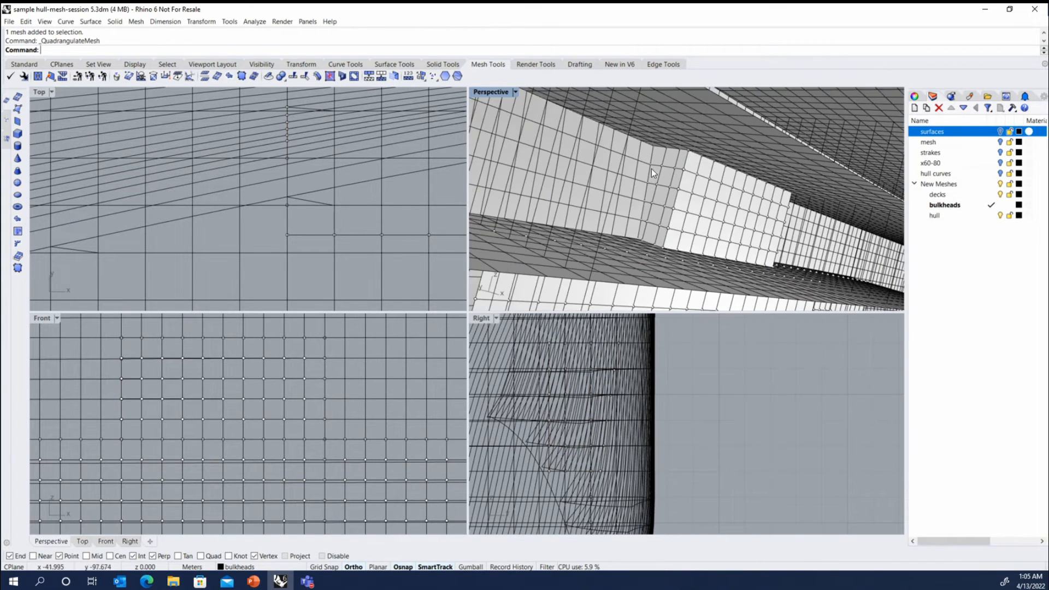
Try to split the lower deck's mesh edge at the bottom corner where the short transverse and longitudinal bulkheads meet
right_click_drag(651, 168, 694, 260)
scroll(694, 260, "up", 3)
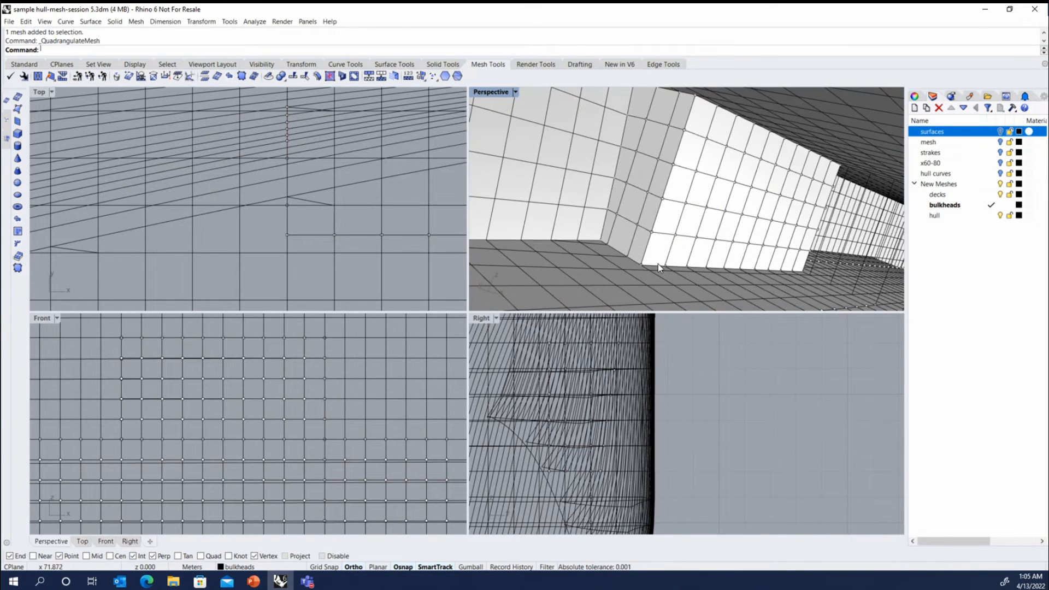
left_click(640, 267)
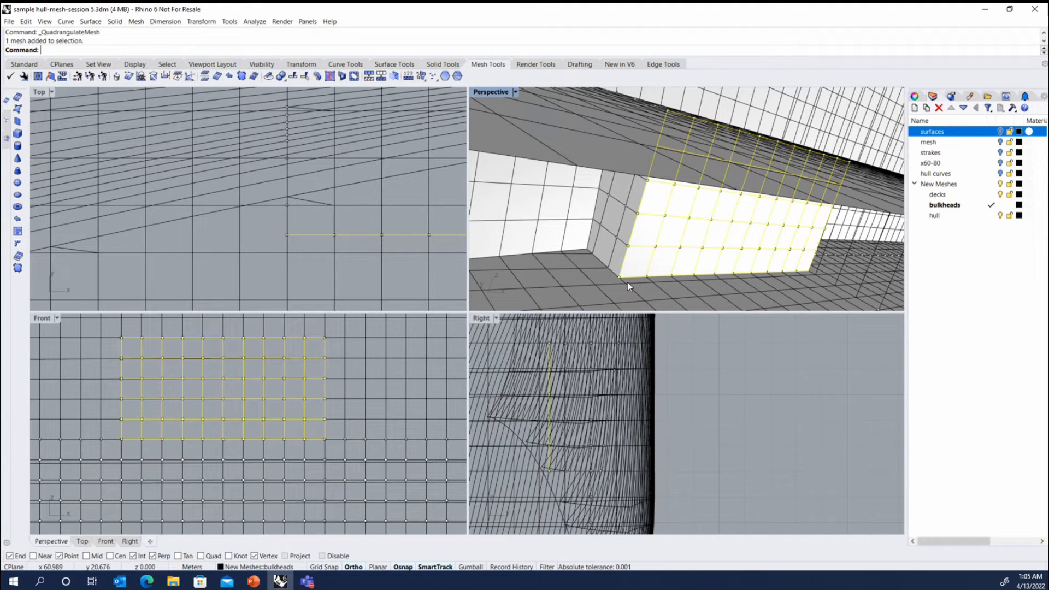
right_click_drag(628, 282, 584, 256)
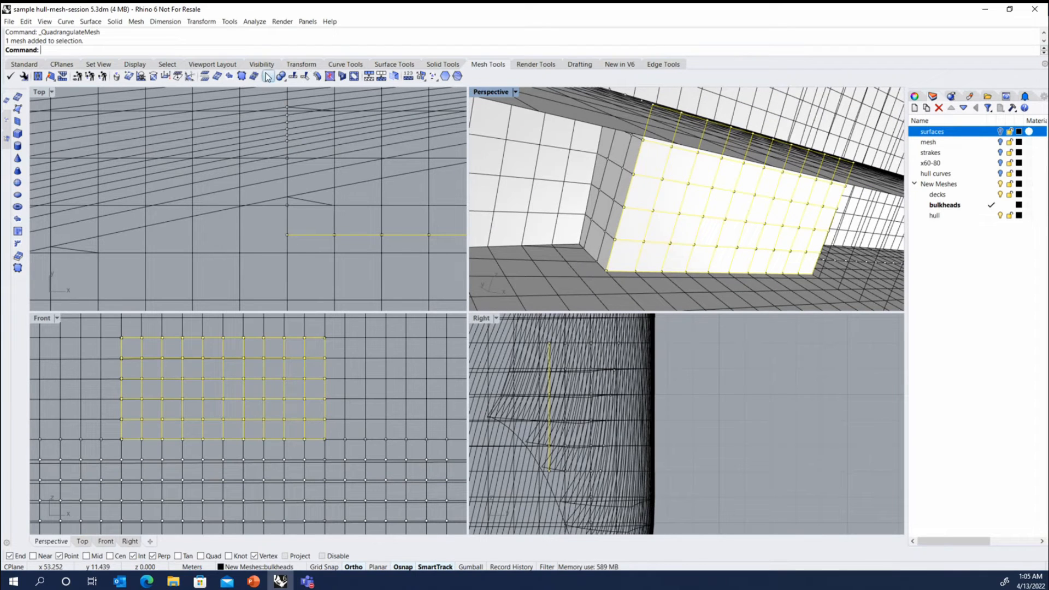
left_click(191, 76)
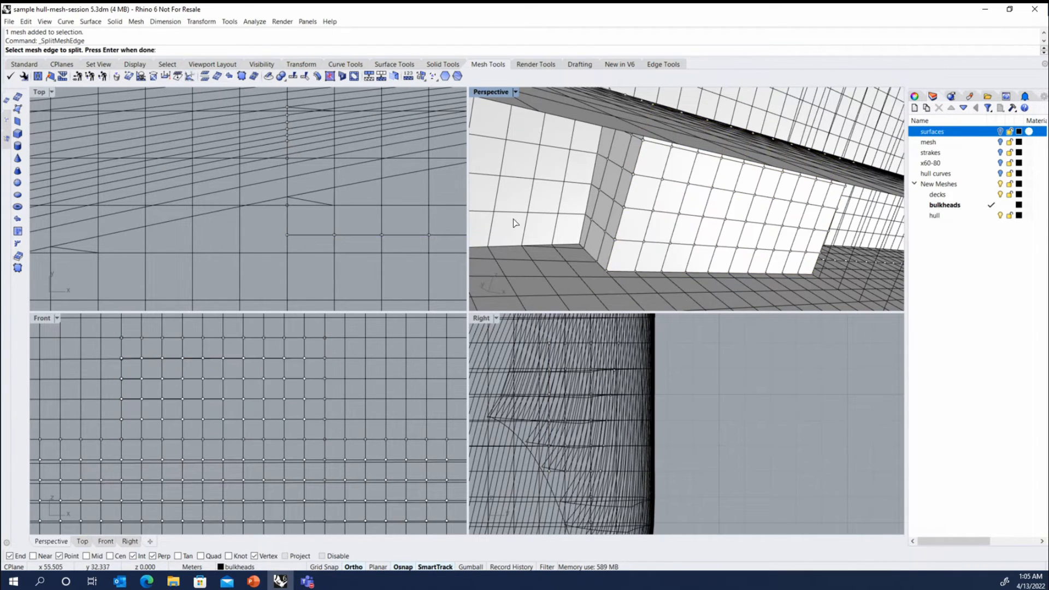
left_click(609, 277)
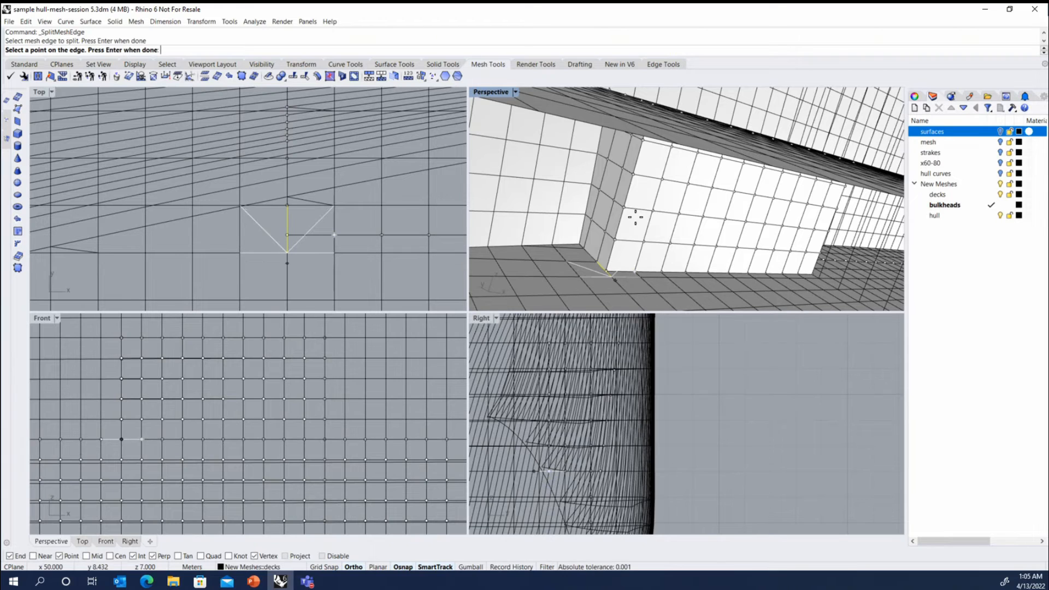
key("Return")
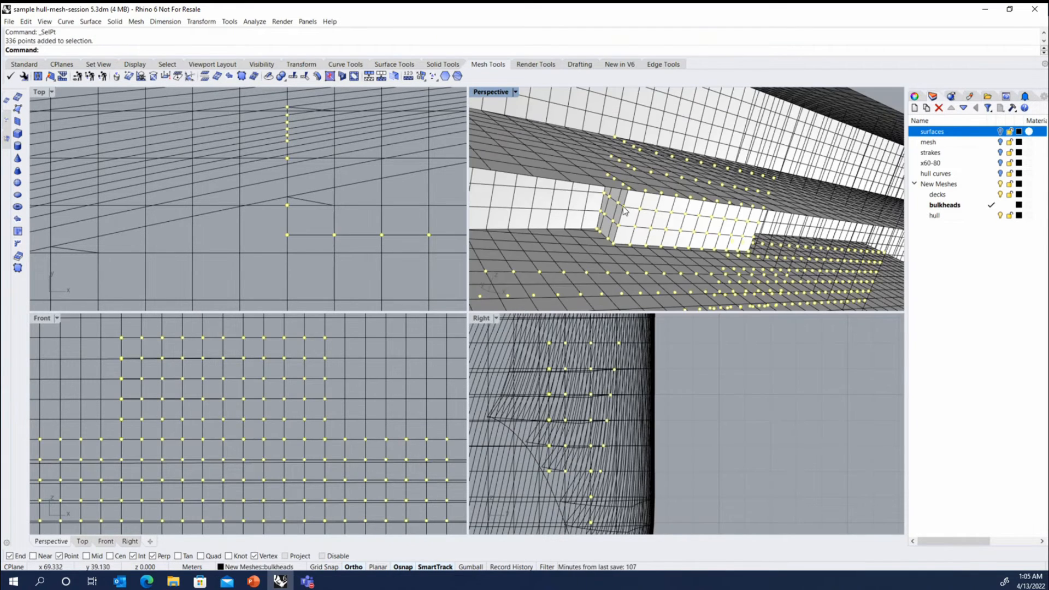
Select all remaining point objects in the model and delete them
key("Delete")
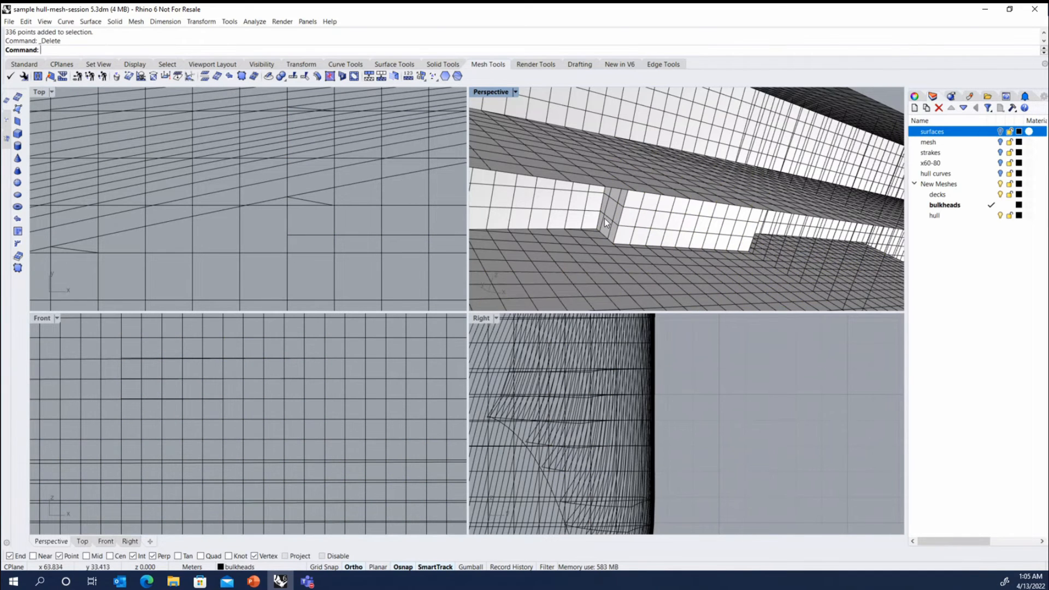
scroll(604, 218, "down", 5)
scroll(640, 226, "up", 5)
scroll(640, 225, "down", 5)
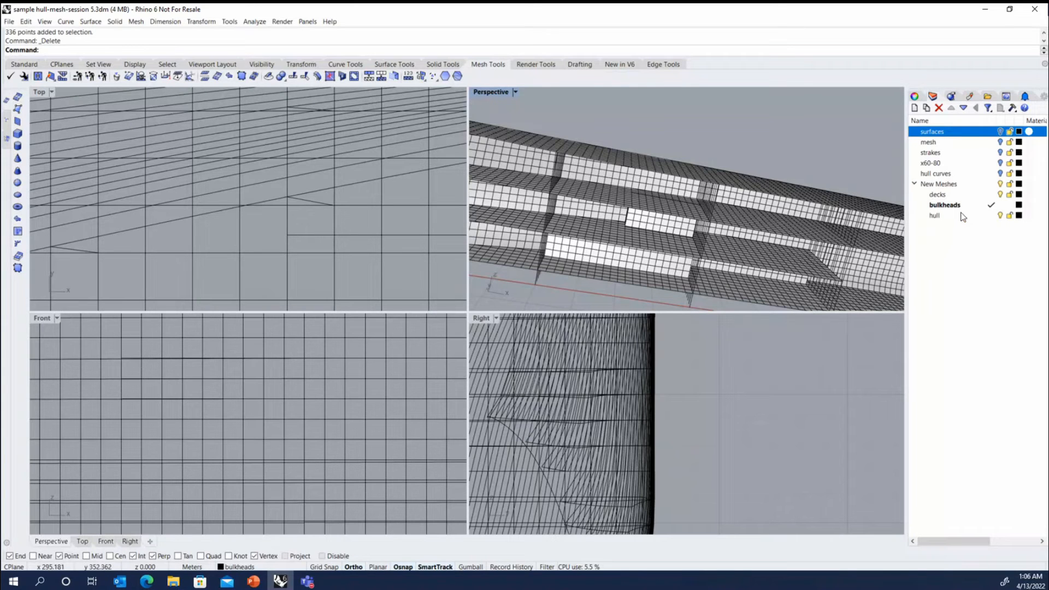
scroll(645, 202, "up", 8)
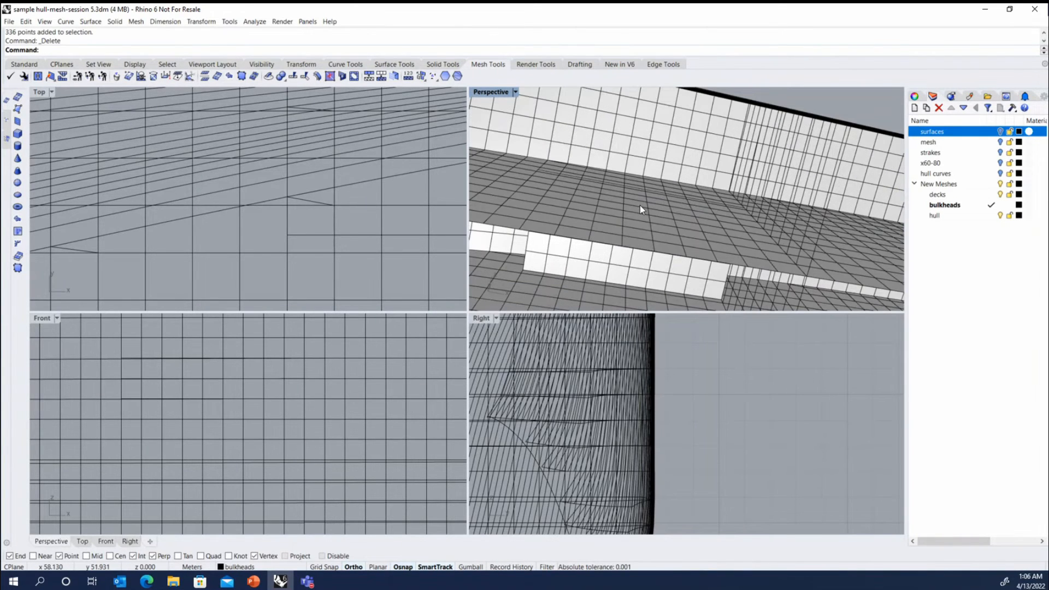
Extract the vertex points of the deck mesh directly above the short longitudinal bulkhead
left_click(640, 205)
scroll(641, 204, "down", 6)
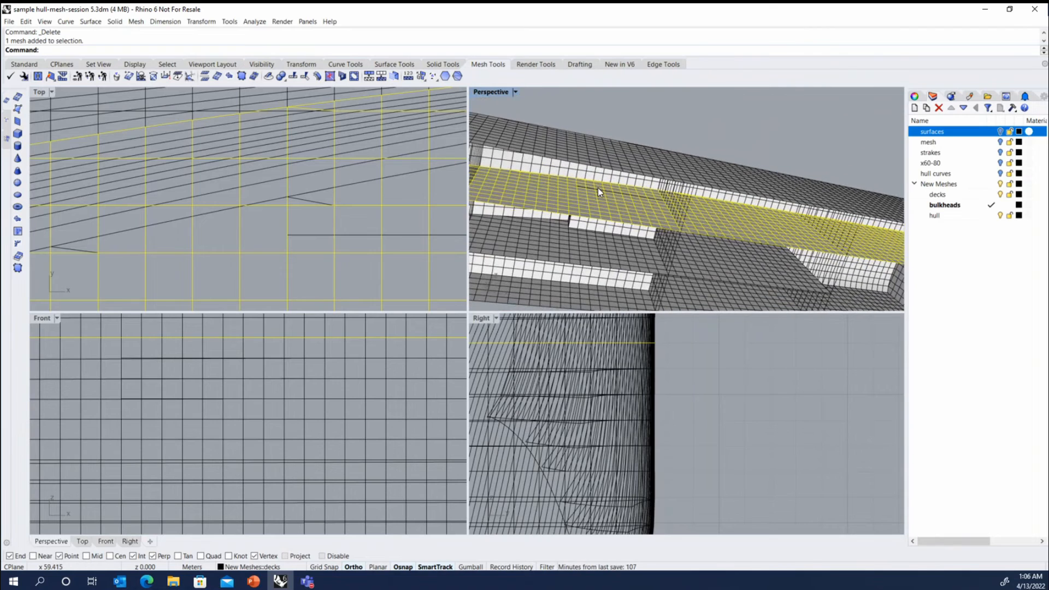
scroll(599, 191, "up", 3)
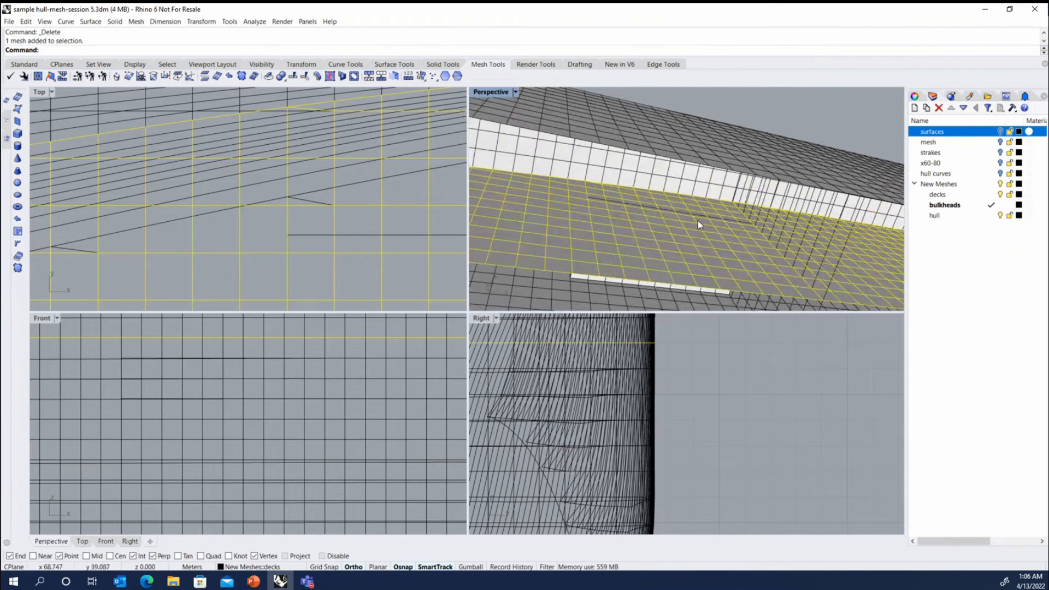
scroll(697, 221, "up", 2)
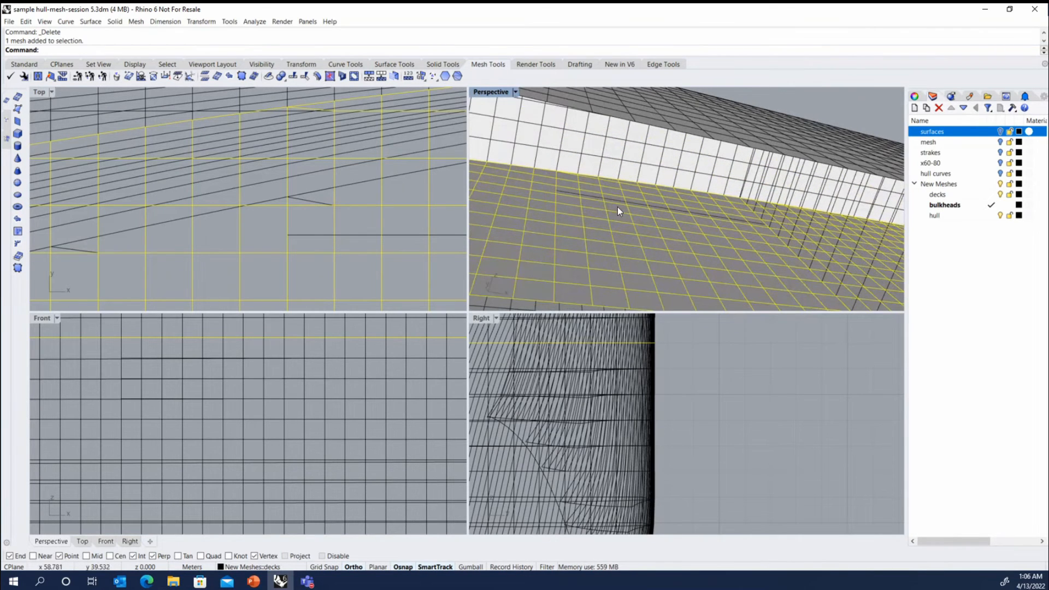
right_click(145, 39)
left_click(219, 117)
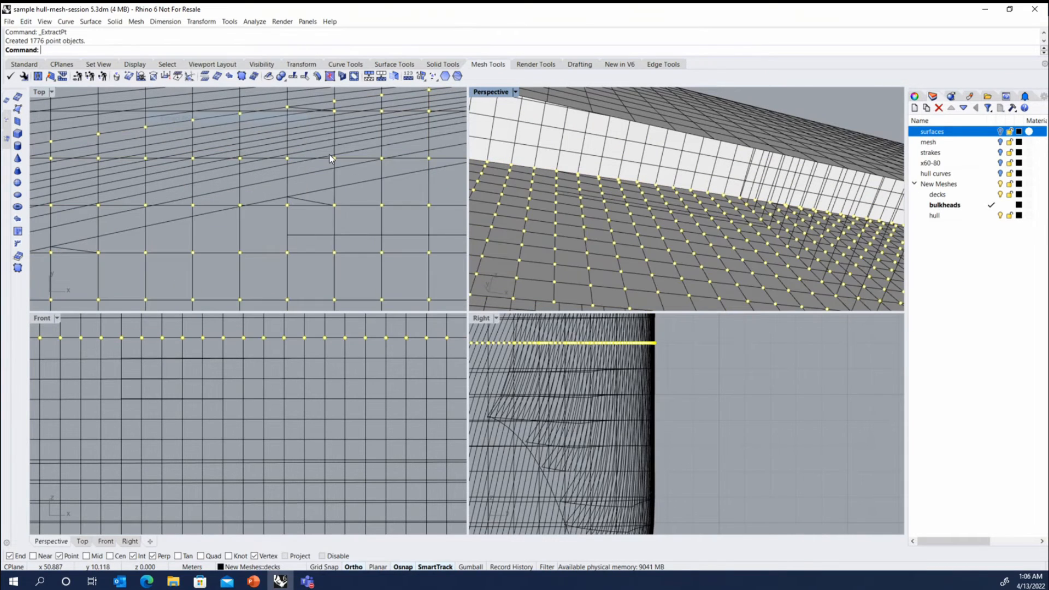
Delete the extracted deck points except the two rows of thirteen running along either side of the short longitudinal bulkhead
right_click_drag(566, 199, 559, 208)
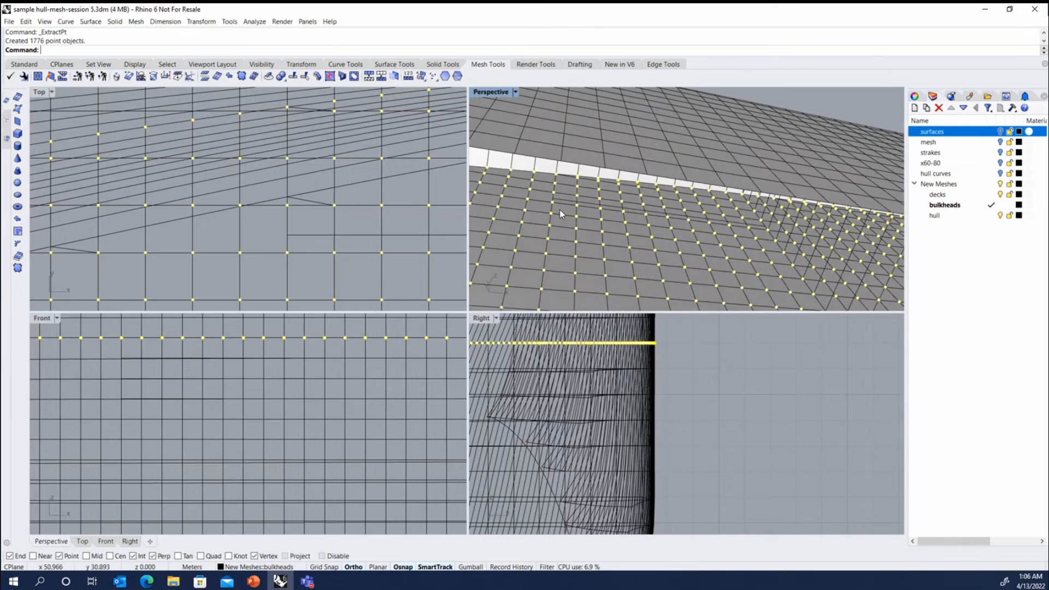
left_click(553, 206, "ctrl")
left_click(555, 195, "ctrl")
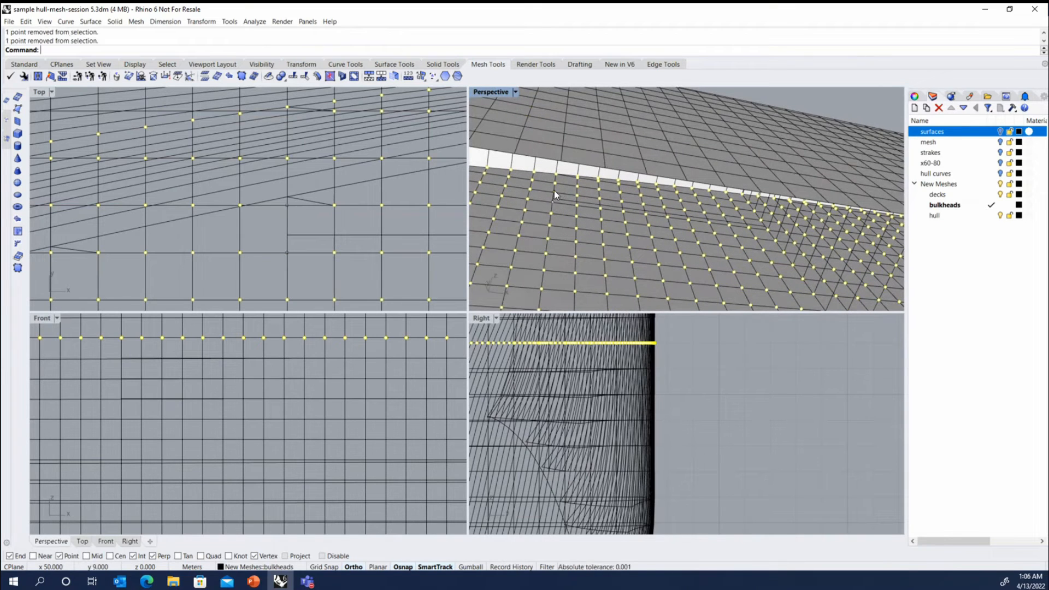
scroll(238, 241, "down", 5)
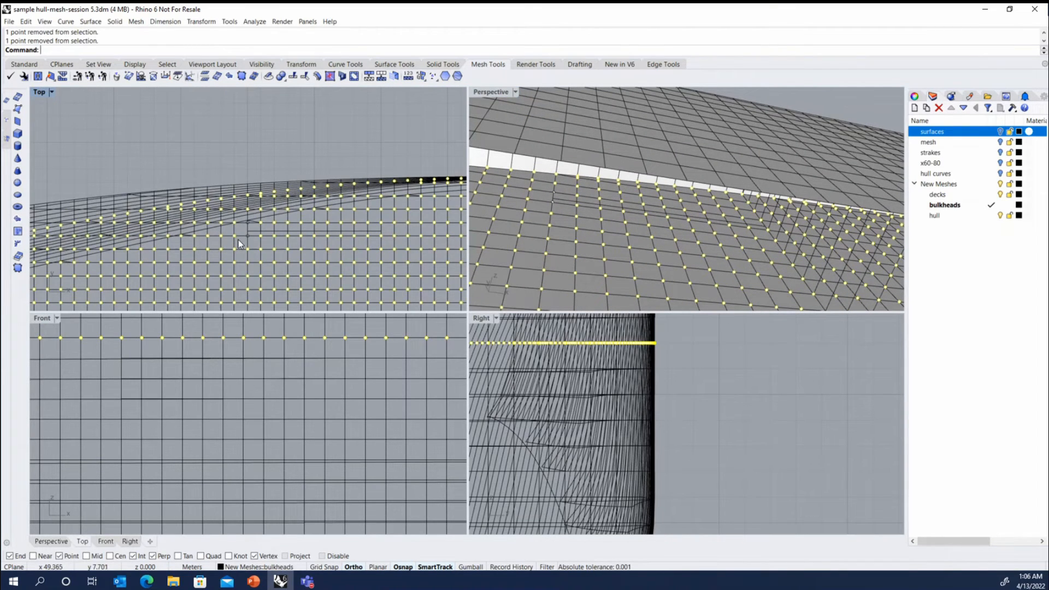
left_click_drag(240, 242, 396, 221)
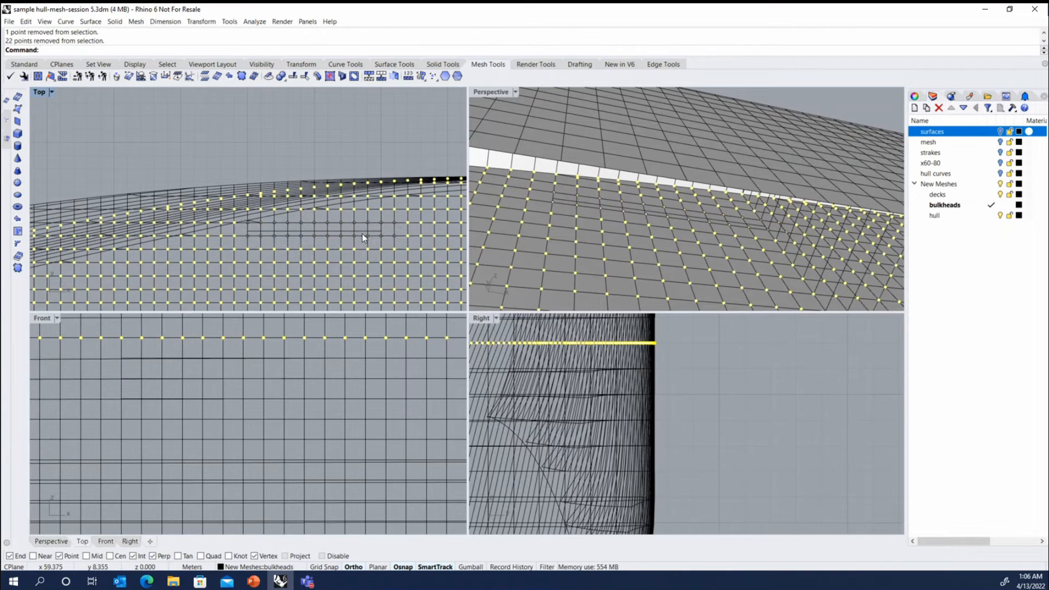
left_click(235, 236, "ctrl")
left_click(249, 236, "ctrl")
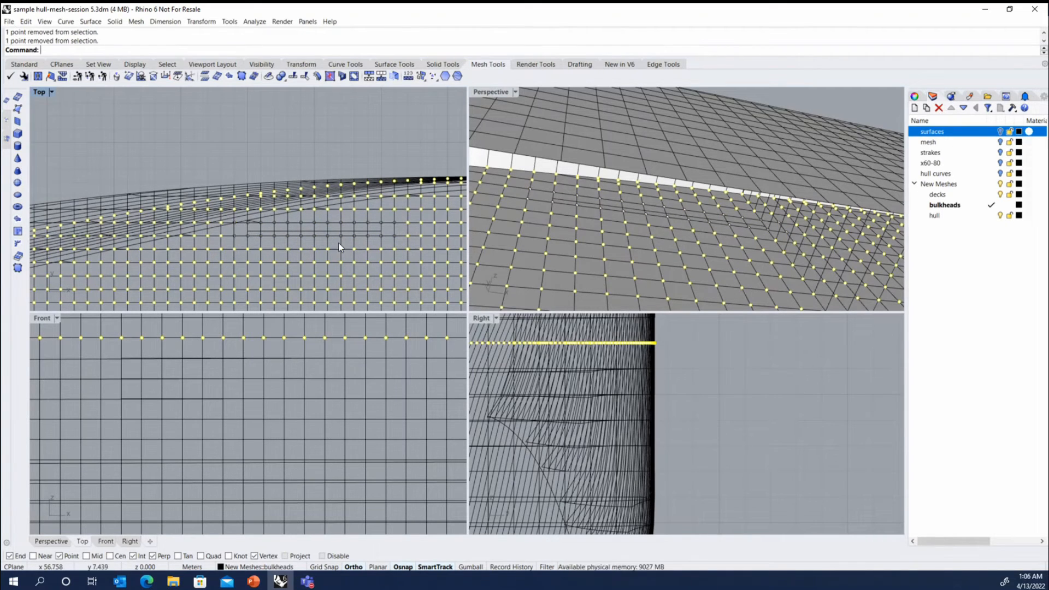
scroll(379, 231, "up", 1)
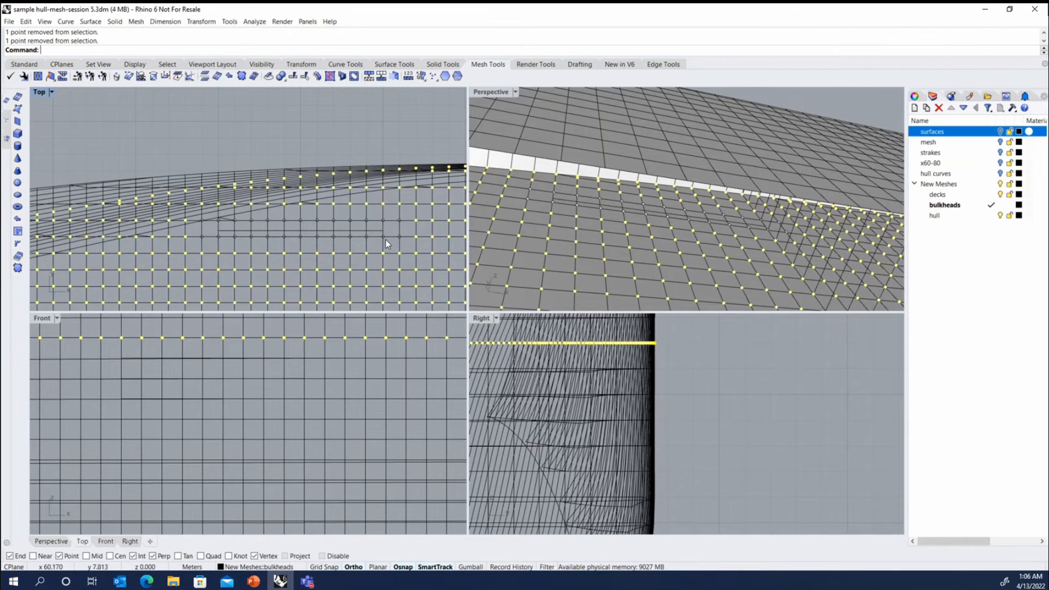
key("Delete")
Extract the vertex points of the short longitudinal bulkhead mesh and delete all of them except the top row
scroll(650, 218, "up", 2)
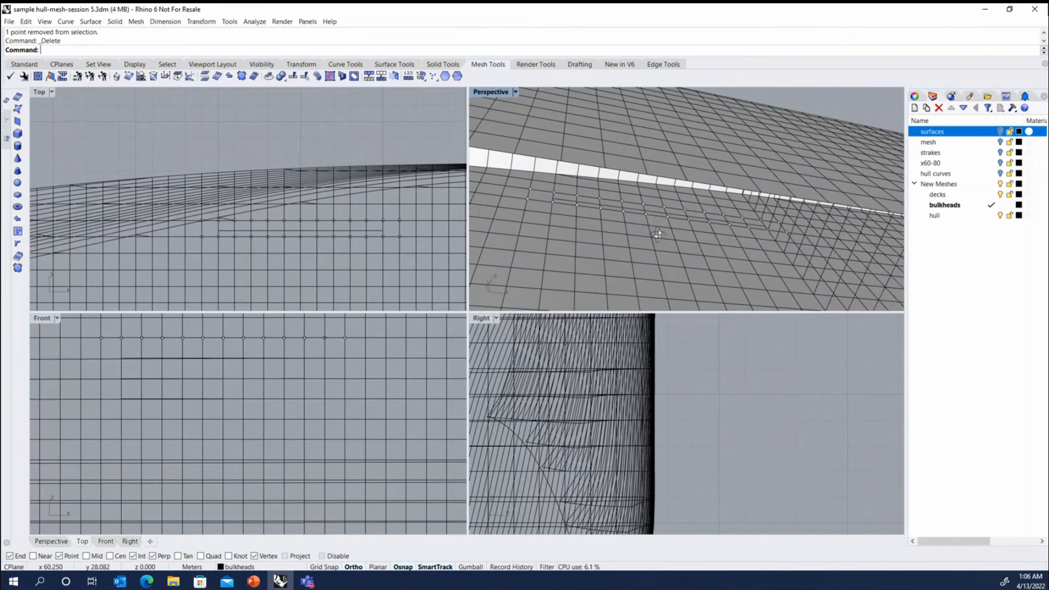
left_click(632, 211)
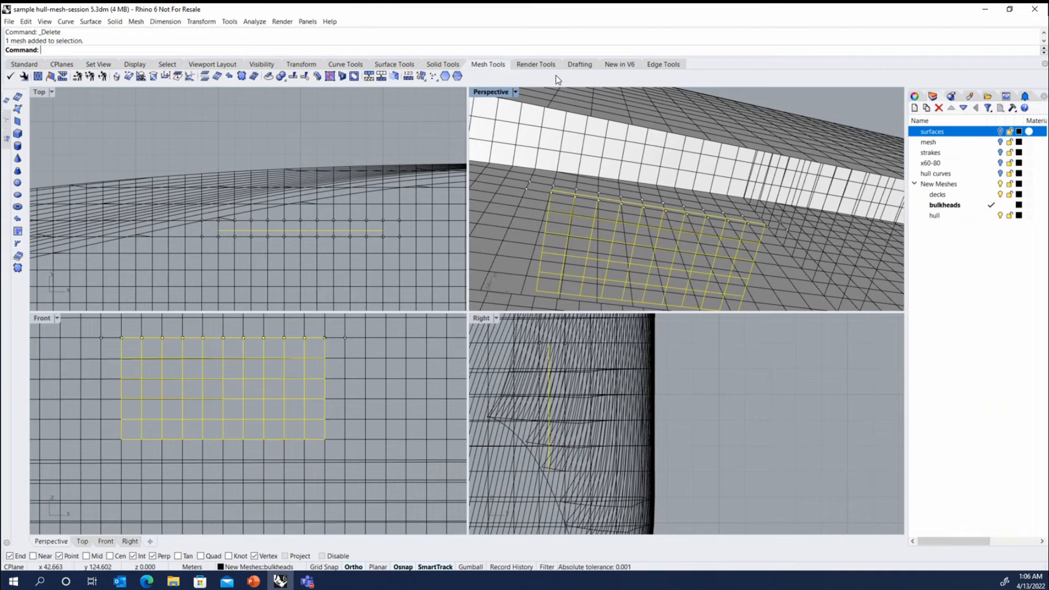
right_click(551, 40)
left_click(607, 75)
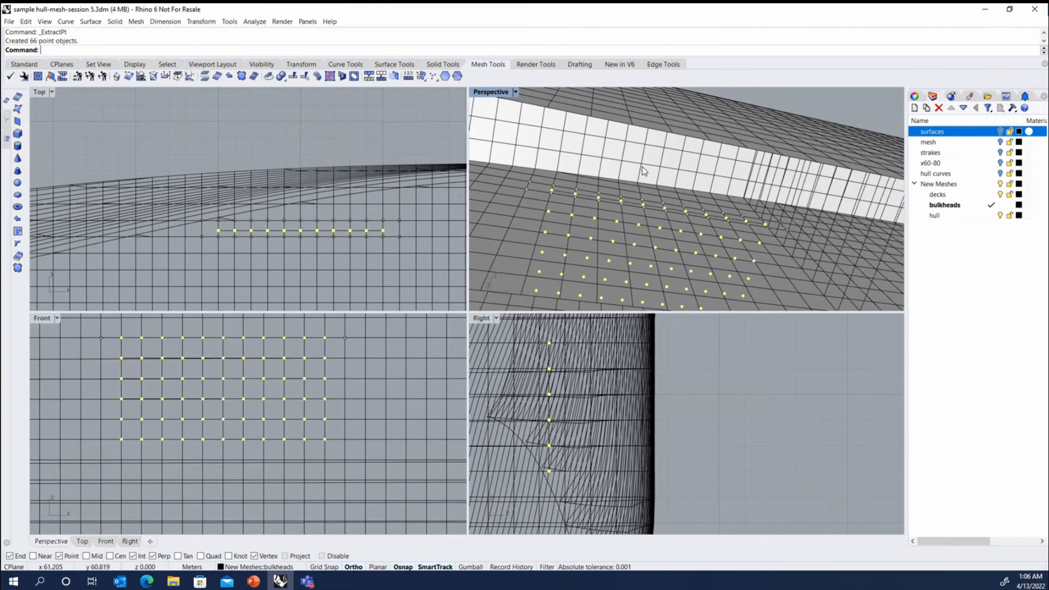
left_click_drag(107, 329, 337, 345)
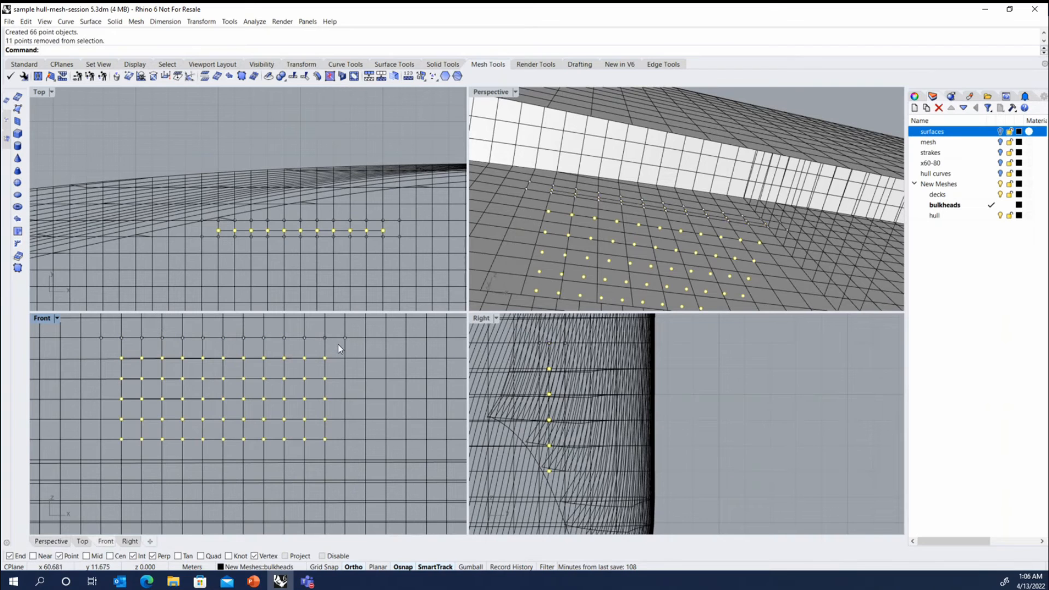
key("Delete")
Try to delete the strip of twelve deck mesh faces between the two point rows along the short longitudinal bulkhead's upper edge
scroll(601, 205, "up", 2)
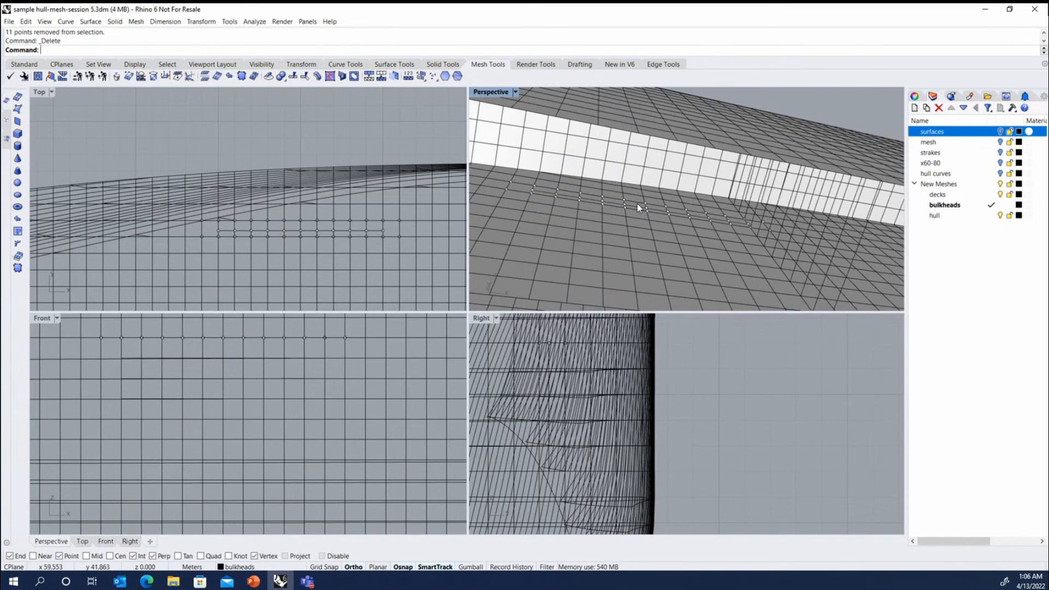
scroll(637, 203, "up", 3)
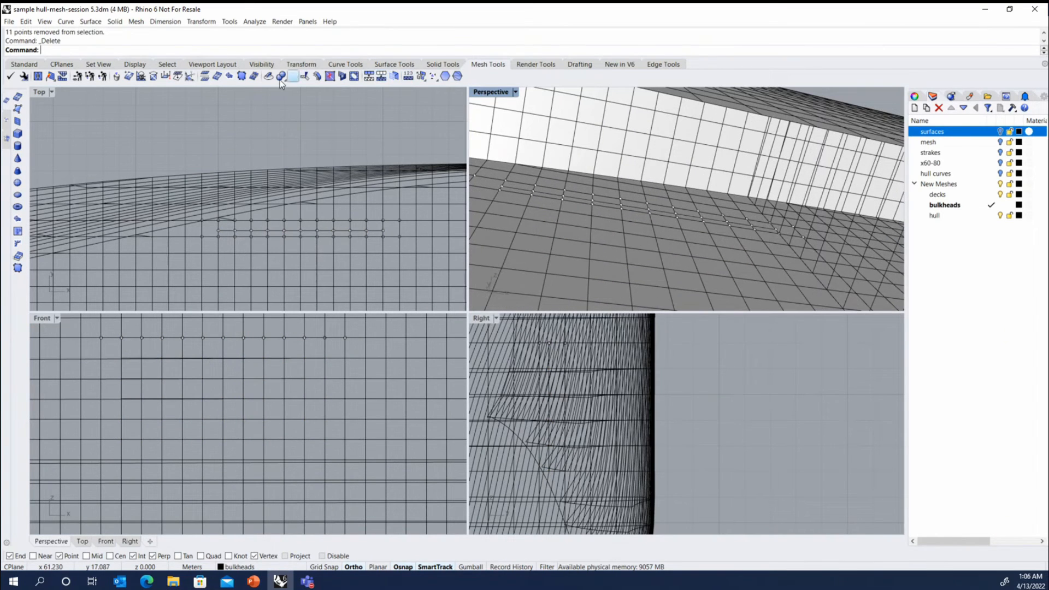
left_click(189, 76)
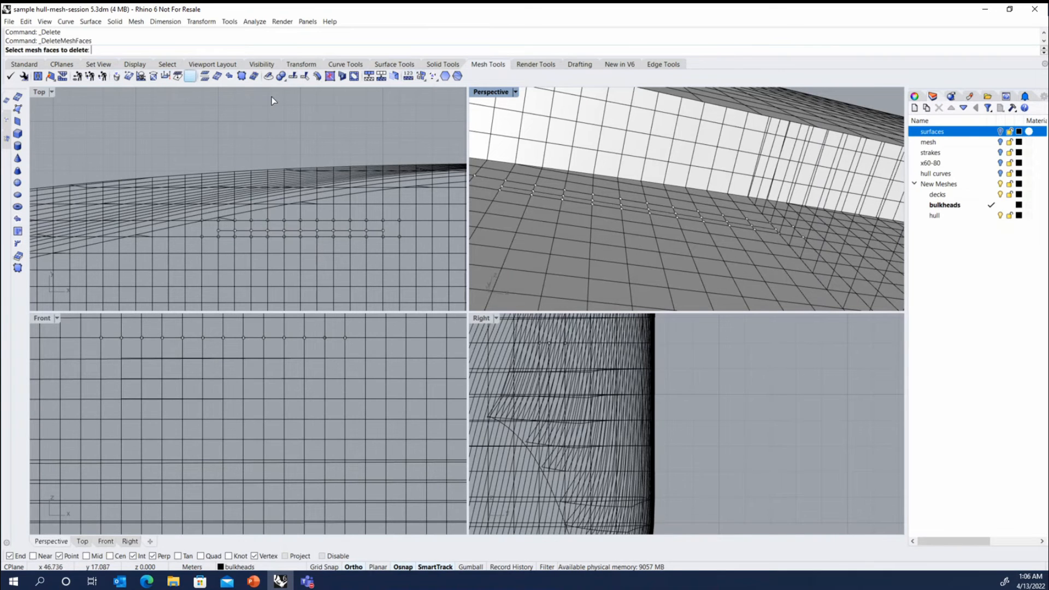
scroll(766, 229, "up", 2)
left_click(800, 234)
left_click(768, 228)
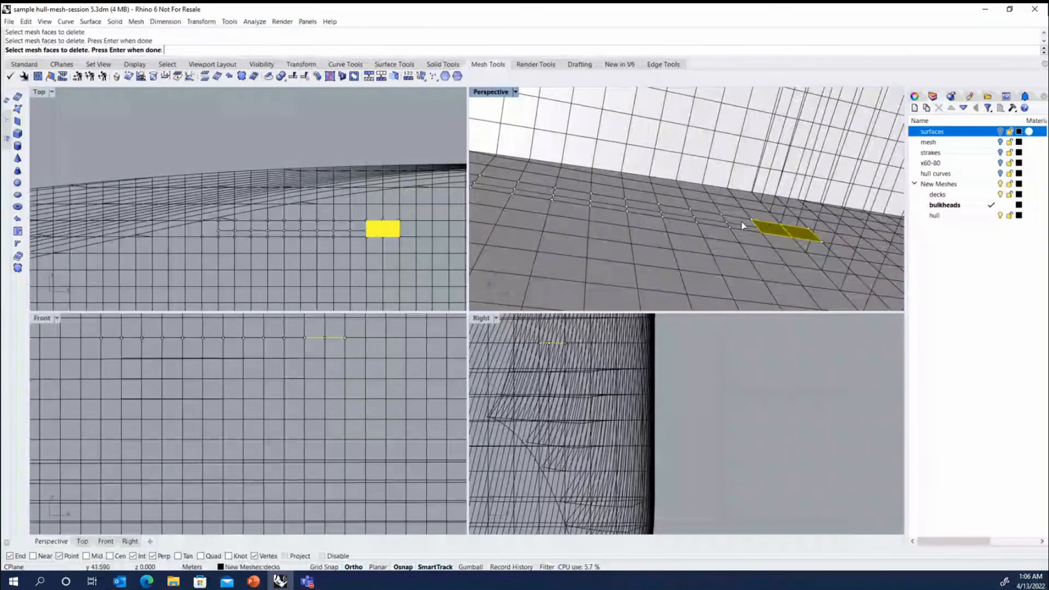
left_click(740, 218)
left_click(708, 213)
left_click(676, 208)
left_click(643, 203)
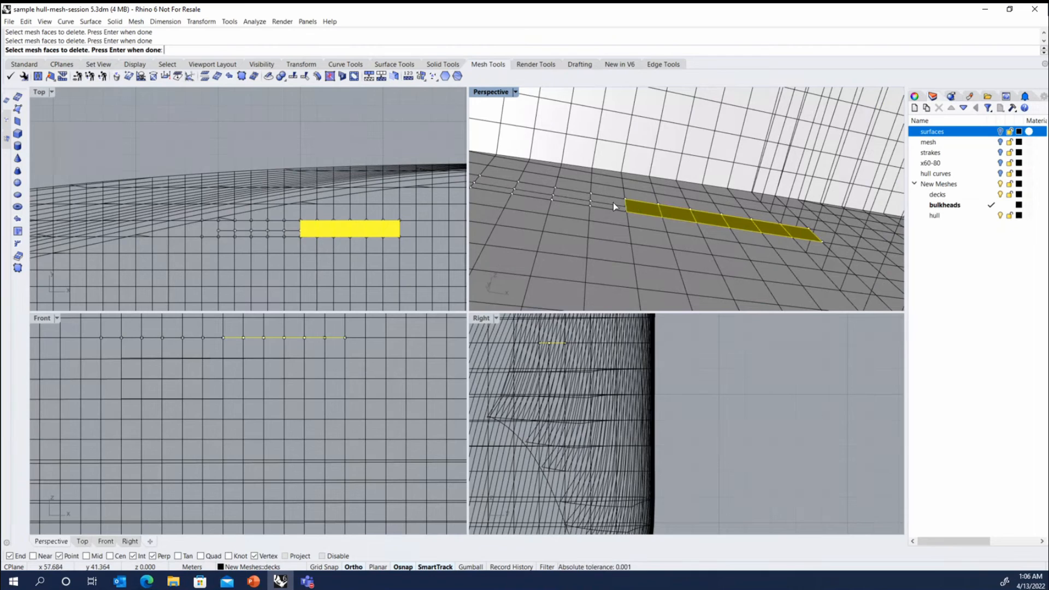
left_click(608, 199)
left_click(569, 198)
left_click(533, 192)
left_click(498, 185)
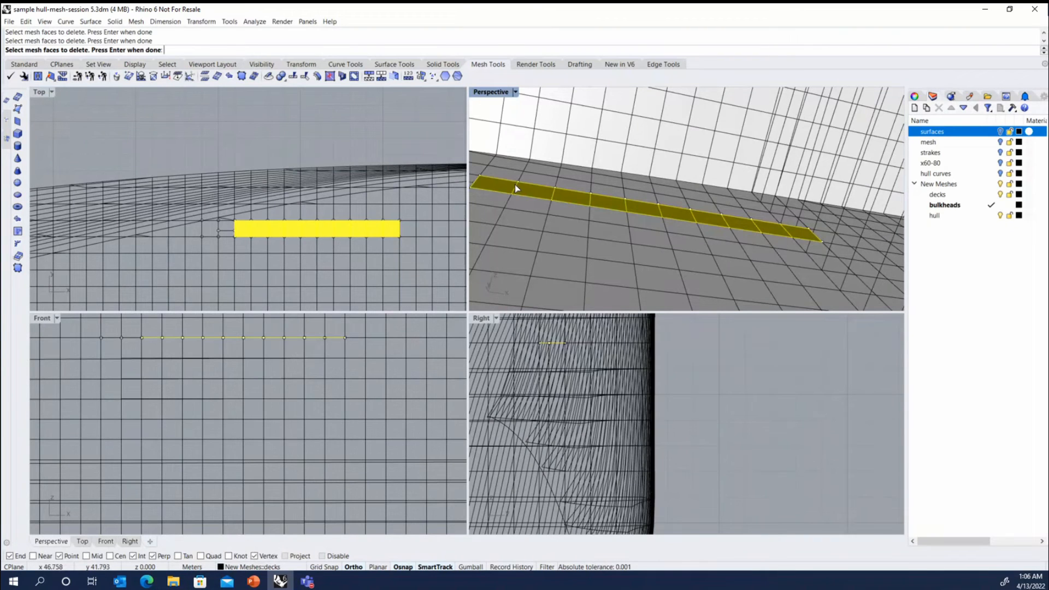
right_click_drag(515, 185, 568, 195)
scroll(568, 195, "up", 2)
left_click(556, 188)
left_click(526, 182)
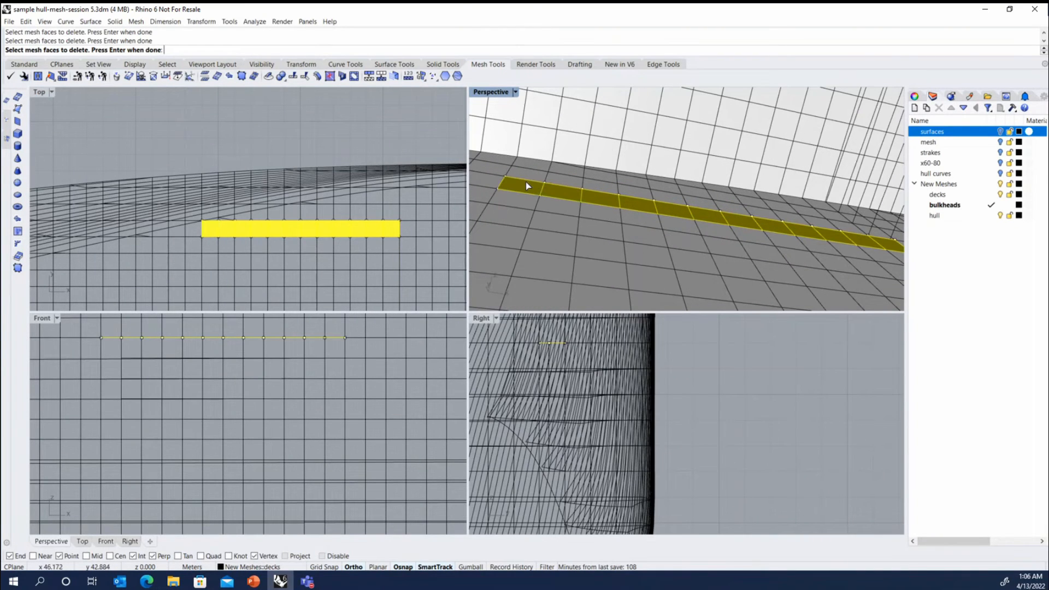
scroll(527, 186, "down", 2)
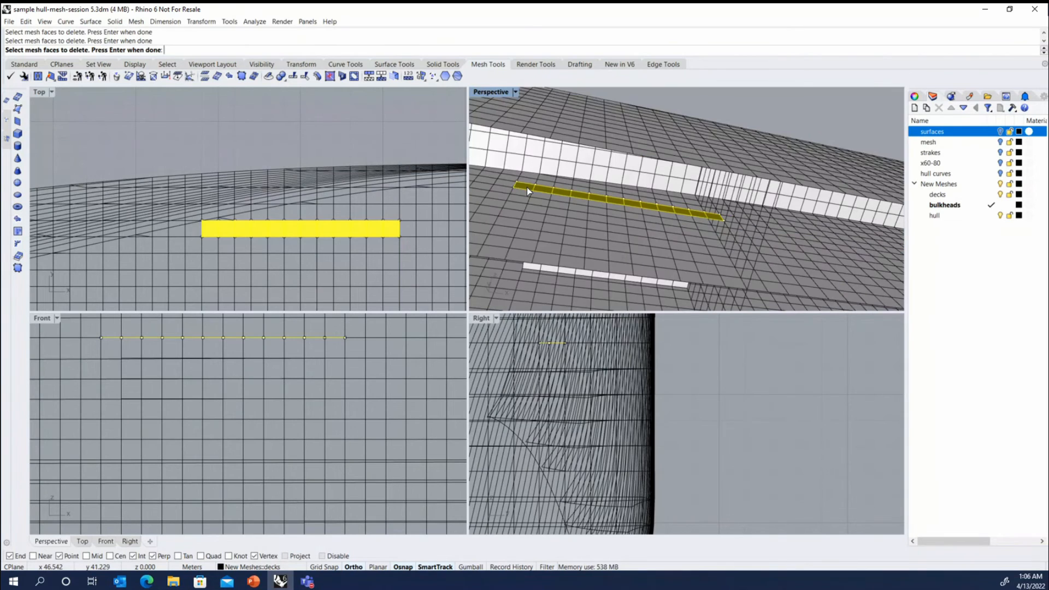
right_click_drag(528, 190, 707, 263)
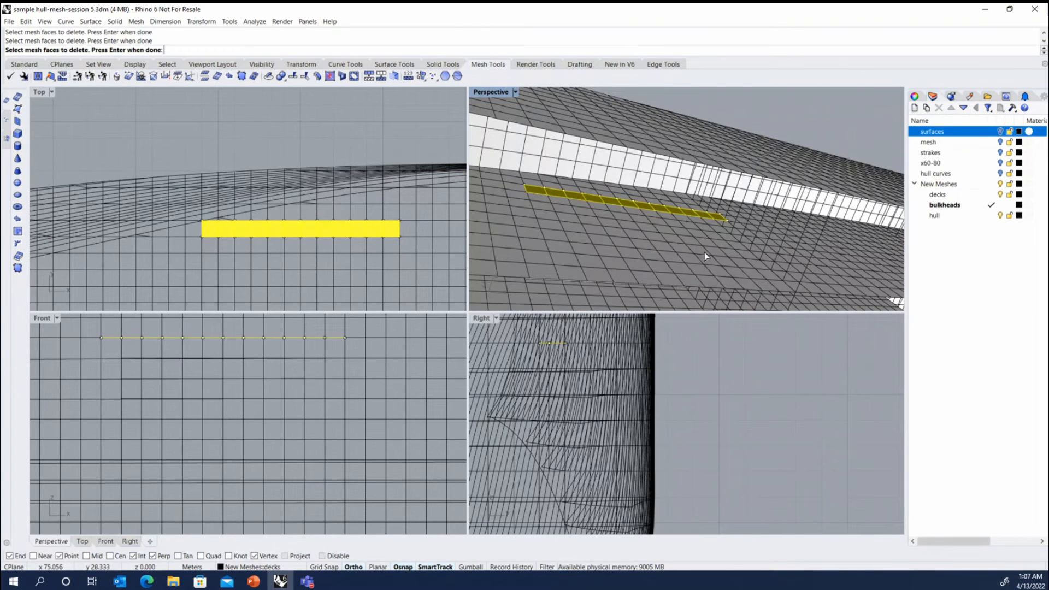
key("Return")
right_click_drag(686, 248, 677, 224)
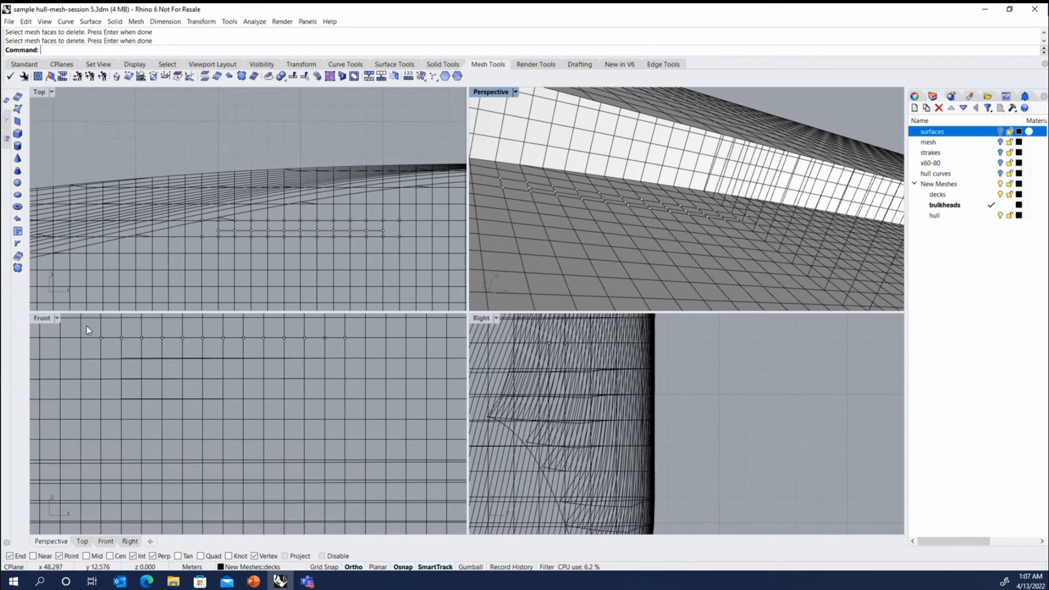
Delete the remaining deck and bulkhead points along the short longitudinal bulkhead's upper edge
left_click_drag(86, 326, 360, 350)
scroll(315, 232, "down", 2)
key("Delete")
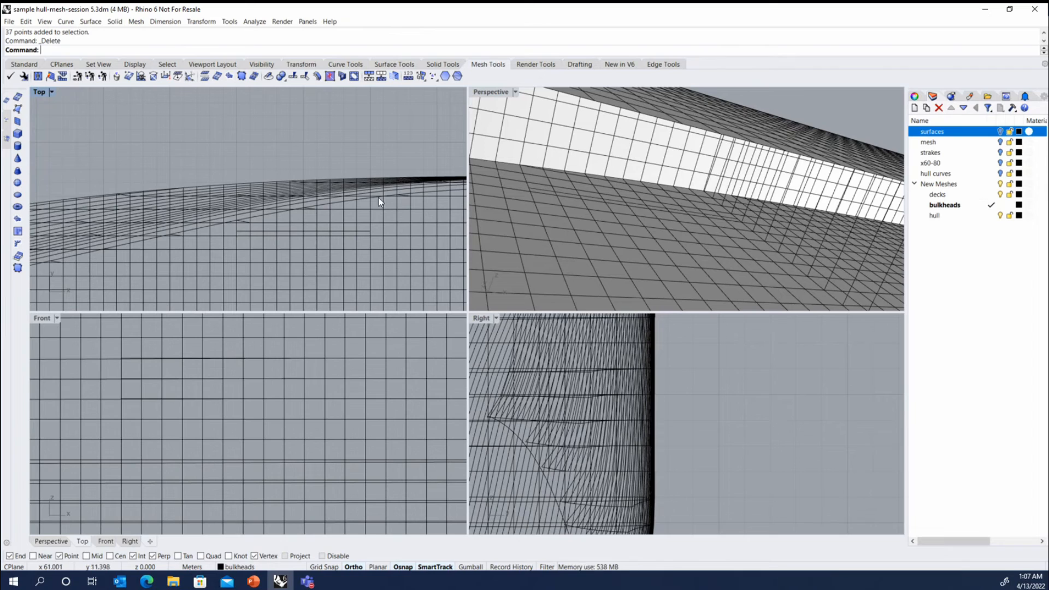
Extract the strip of twelve deck mesh faces that spans the short longitudinal bulkhead's upper edge, without making a copy
left_click(423, 77)
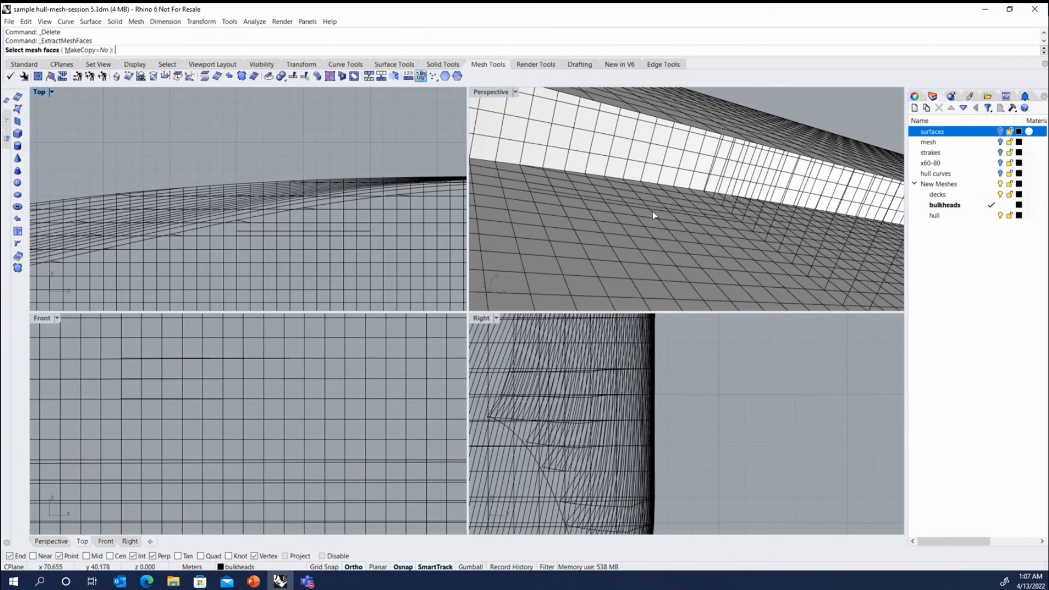
left_click(517, 186)
left_click(547, 193)
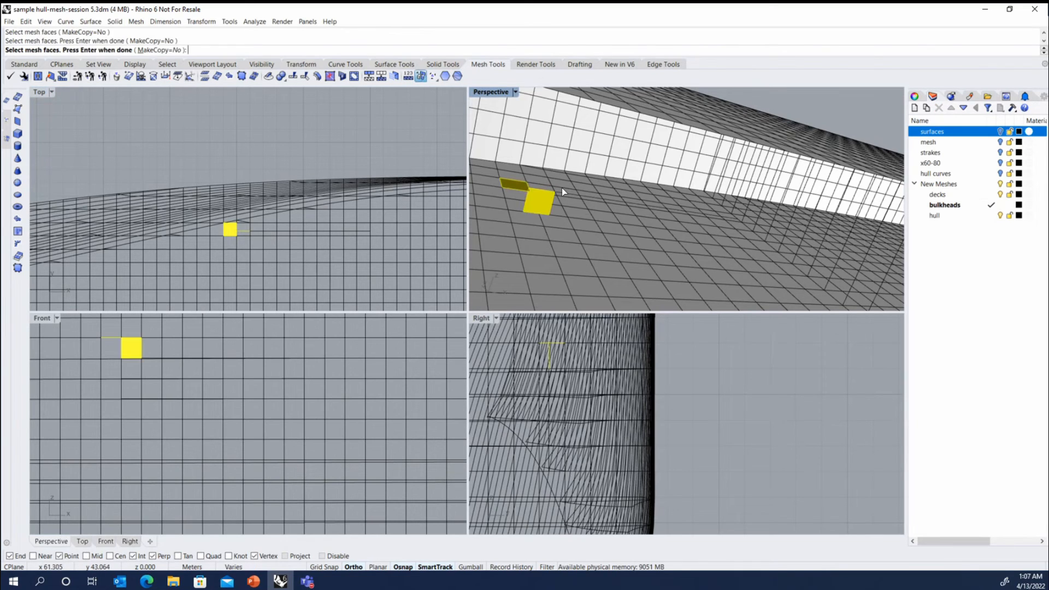
left_click(544, 205)
left_click(546, 200)
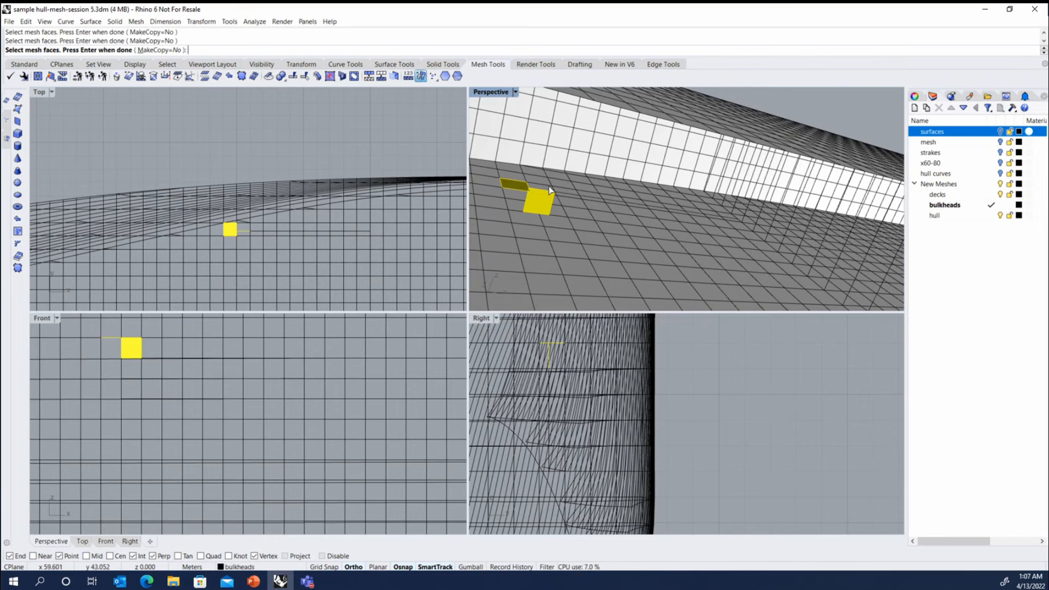
left_click(552, 192)
scroll(550, 188, "up", 5)
left_click(579, 197)
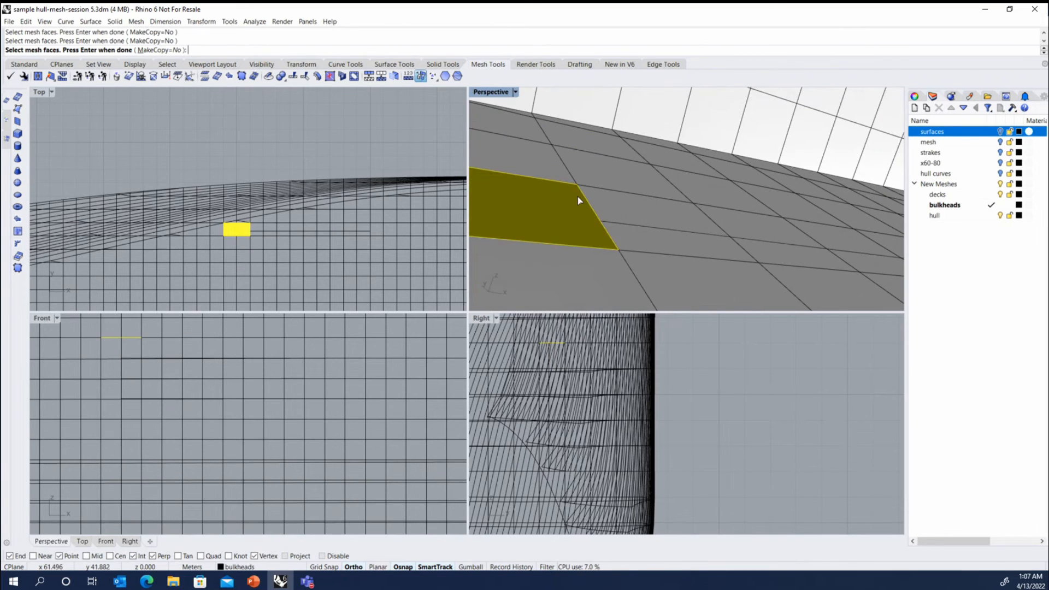
left_click(720, 222)
left_click(820, 239)
left_click(820, 235)
scroll(683, 224, "down", 5)
scroll(747, 237, "up", 4)
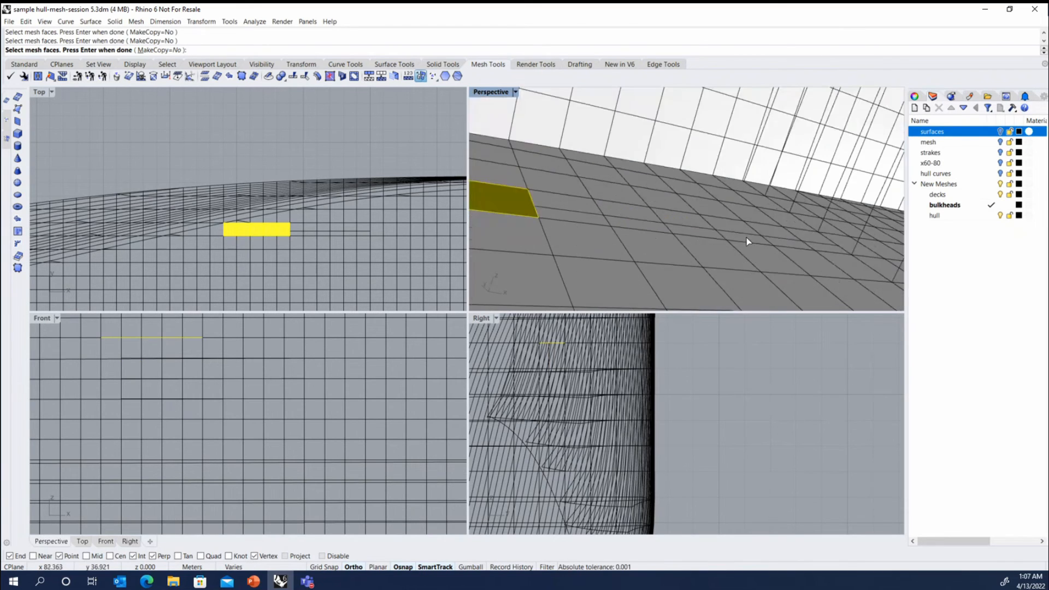
left_click(587, 208)
left_click(619, 211)
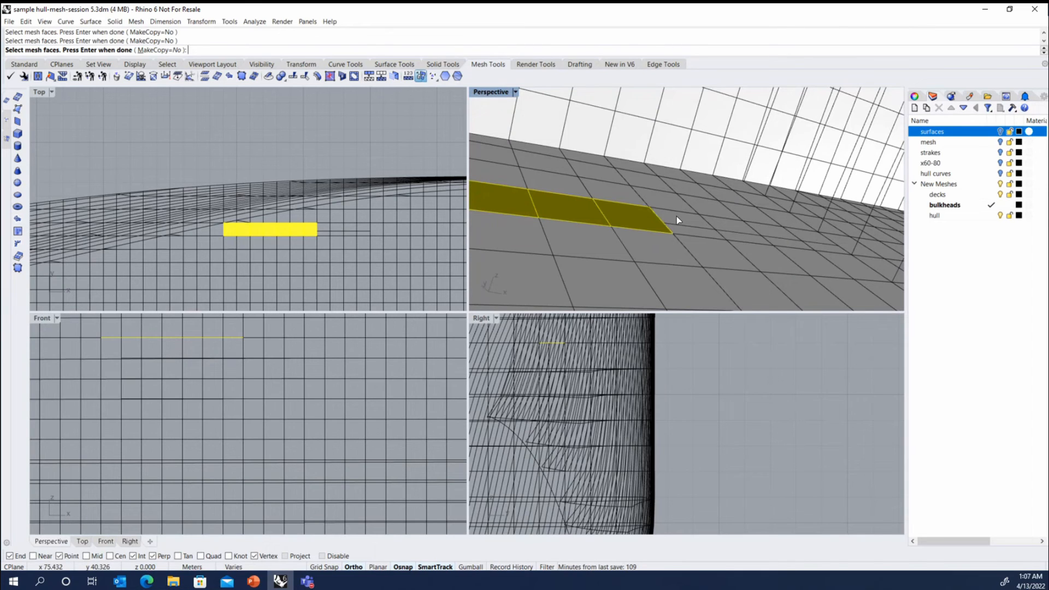
left_click(679, 220)
left_click(724, 227)
left_click(768, 236)
left_click(799, 236)
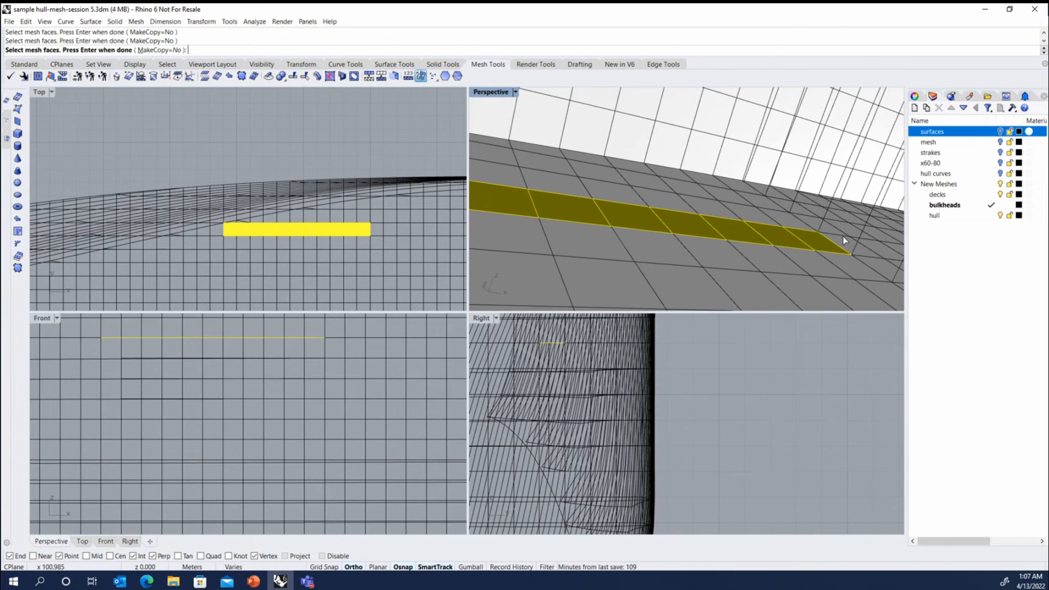
left_click(847, 239)
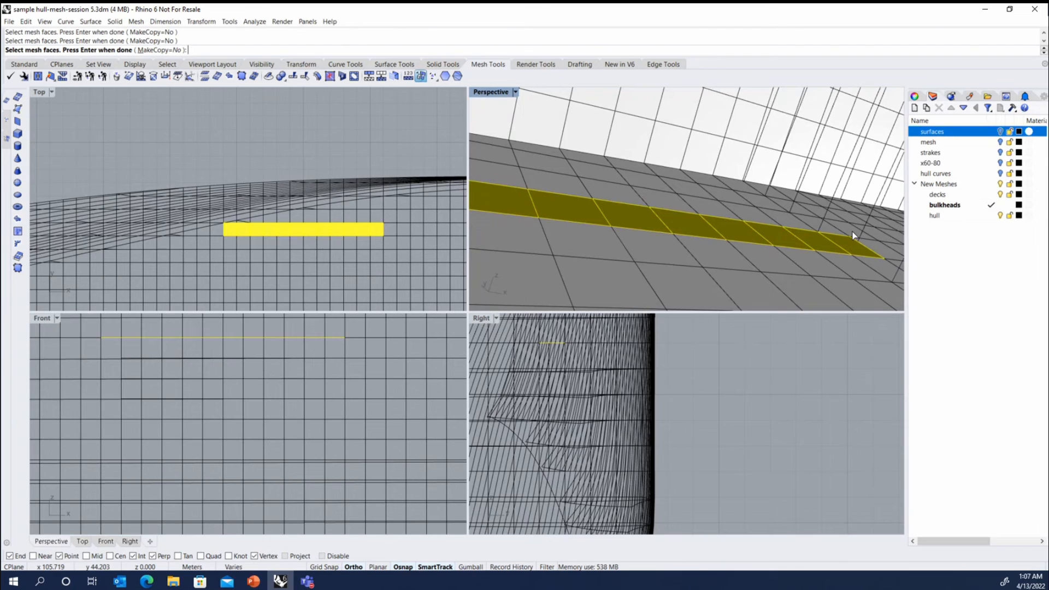
scroll(854, 236, "down", 3)
key("Return")
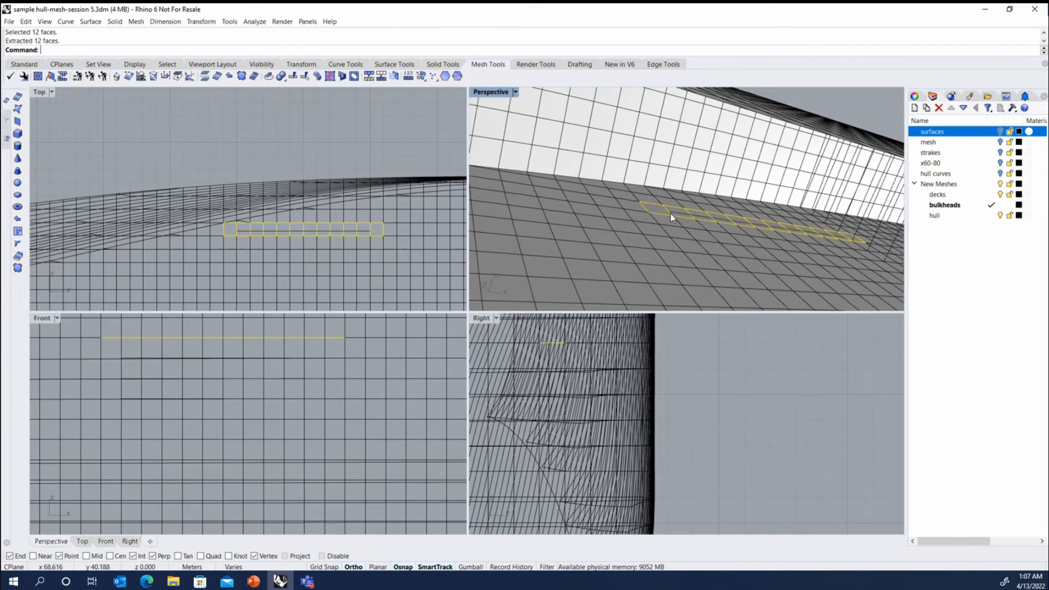
Extract the vertex points of the twelve-face deck strip and delete the strip mesh
right_click(361, 37)
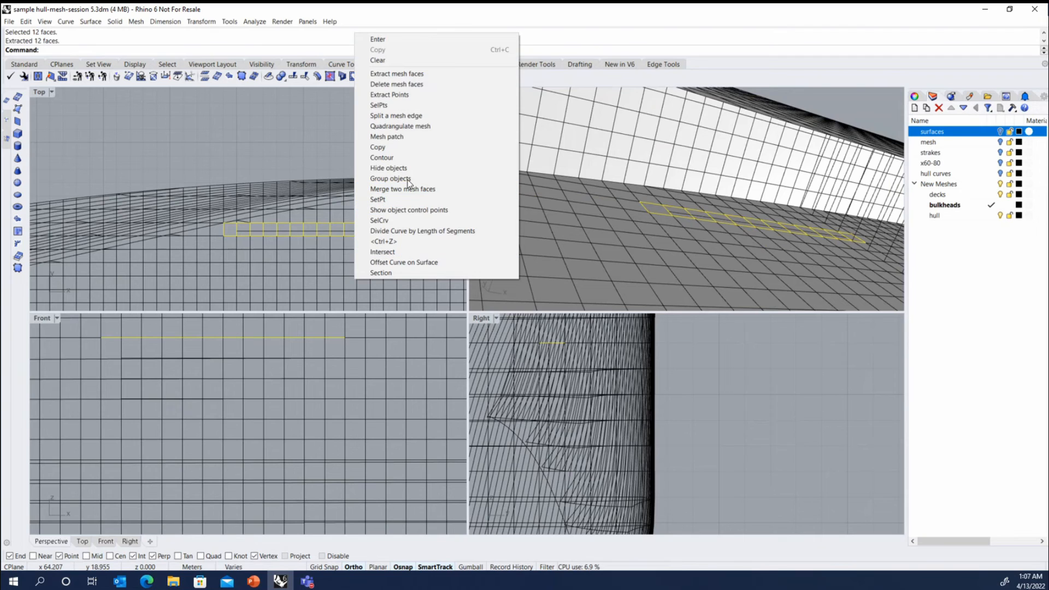
left_click(407, 94)
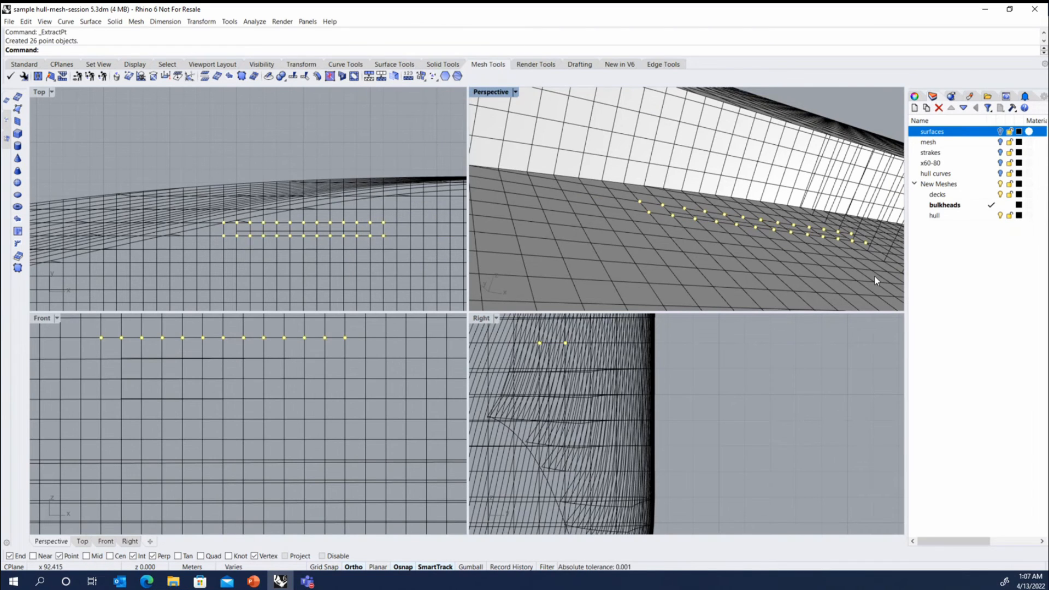
scroll(676, 202, "up", 3)
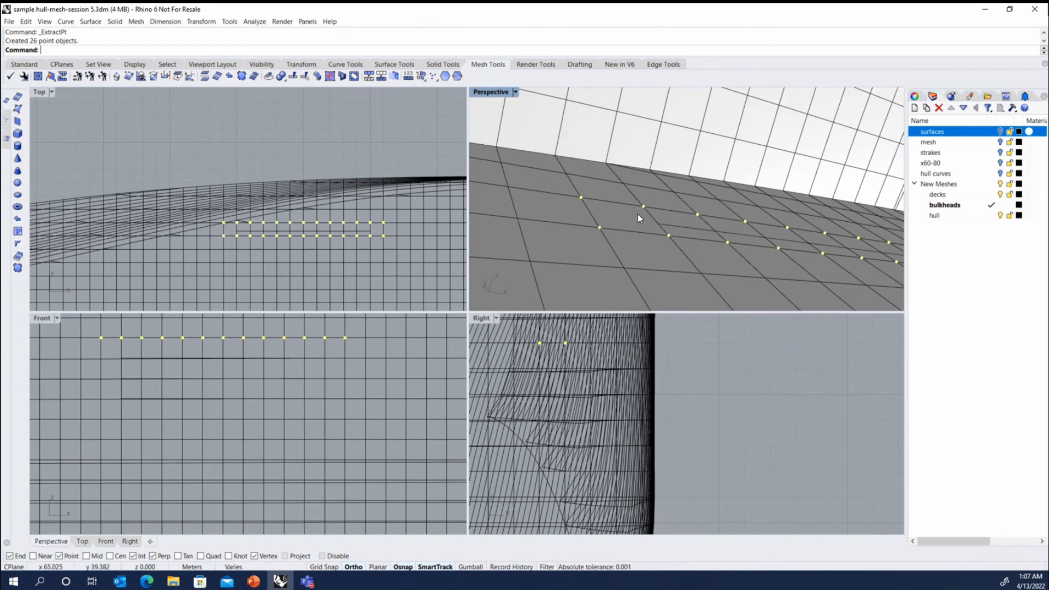
left_click(634, 218)
key("Delete")
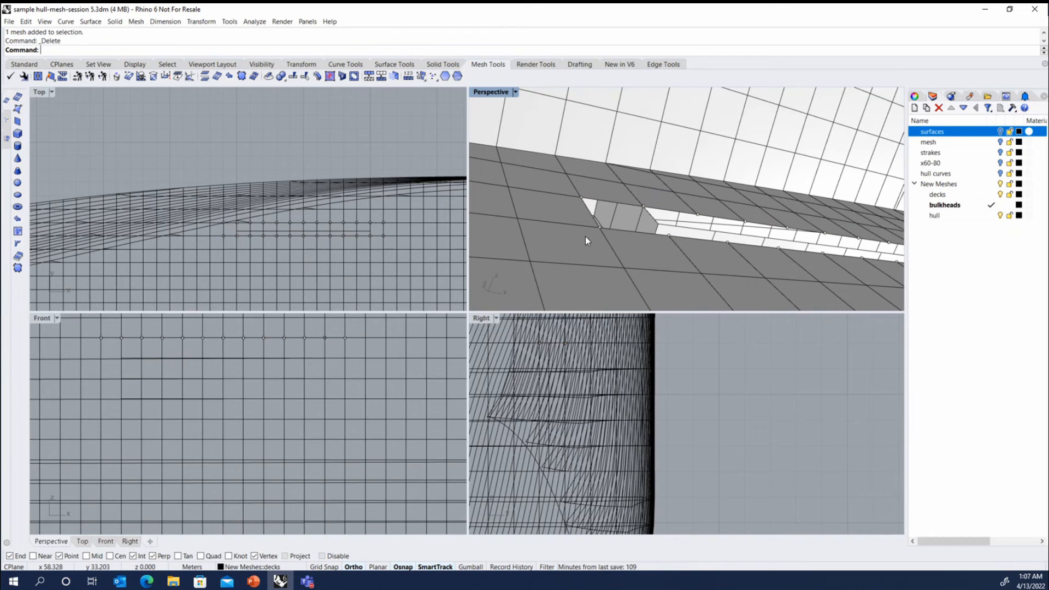
Extract the short longitudinal bulkhead's mesh points and delete all of them except the top row of eleven
left_click(678, 232)
scroll(666, 217, "down", 5)
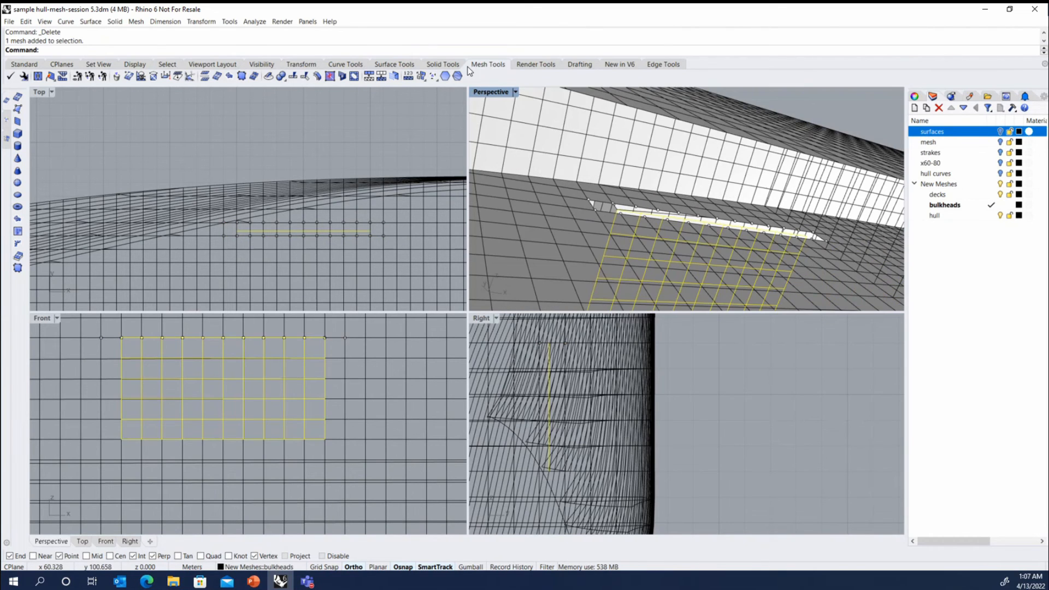
right_click(490, 36)
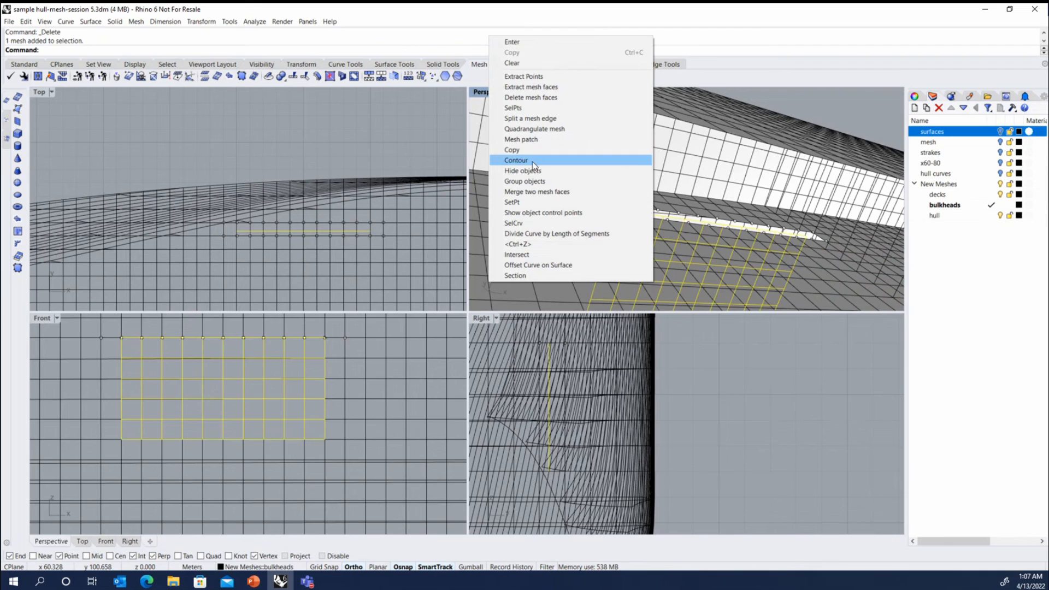
left_click(527, 76)
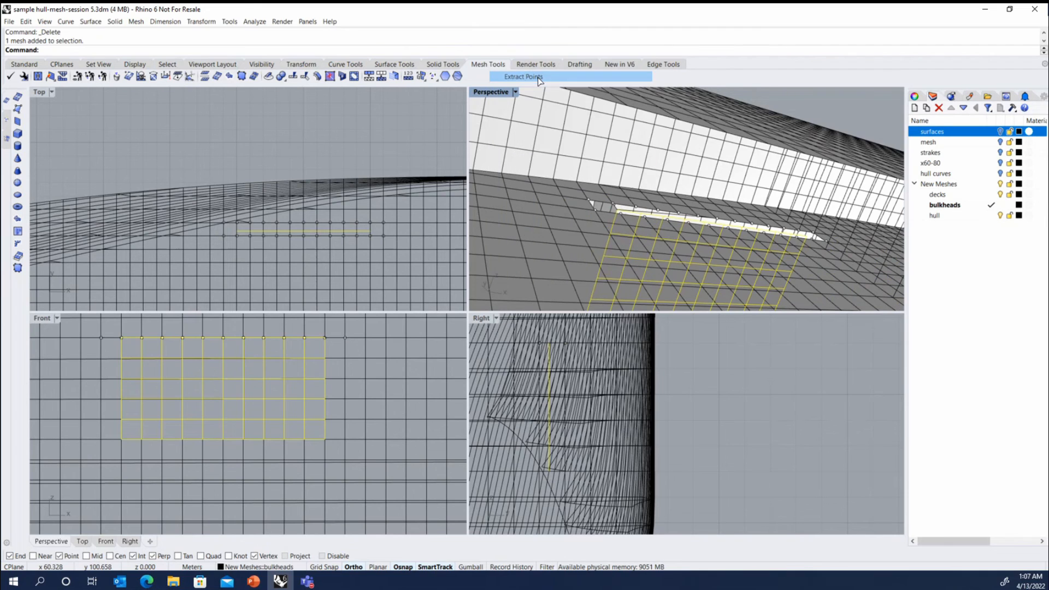
left_click_drag(110, 328, 331, 346, "ctrl")
key("Delete")
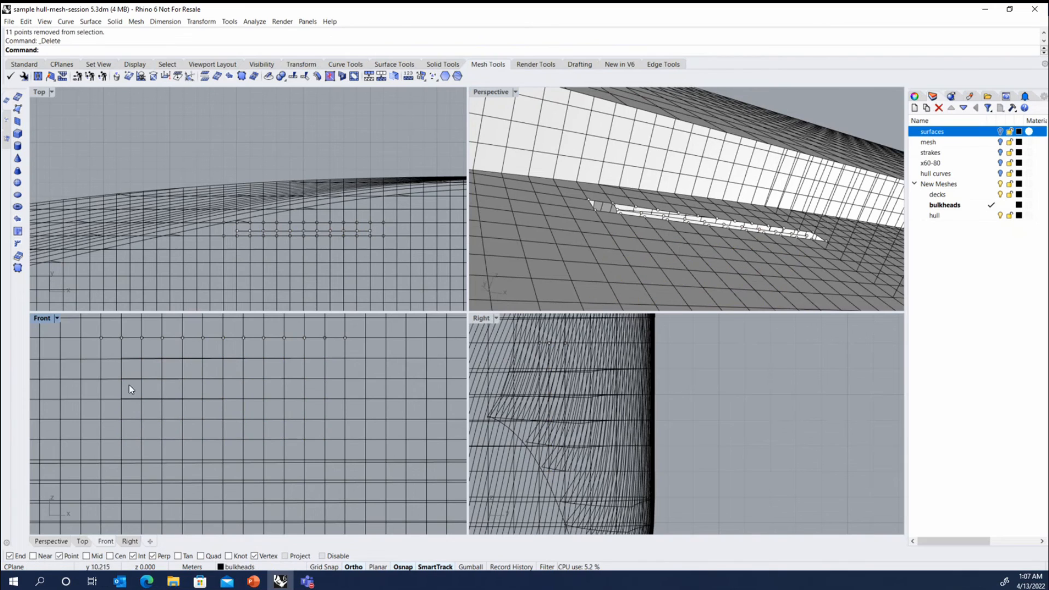
Create a mesh patch from the deck and bulkhead points to fill the deck gap, and quadrangulate the patch
left_click_drag(96, 329, 362, 346)
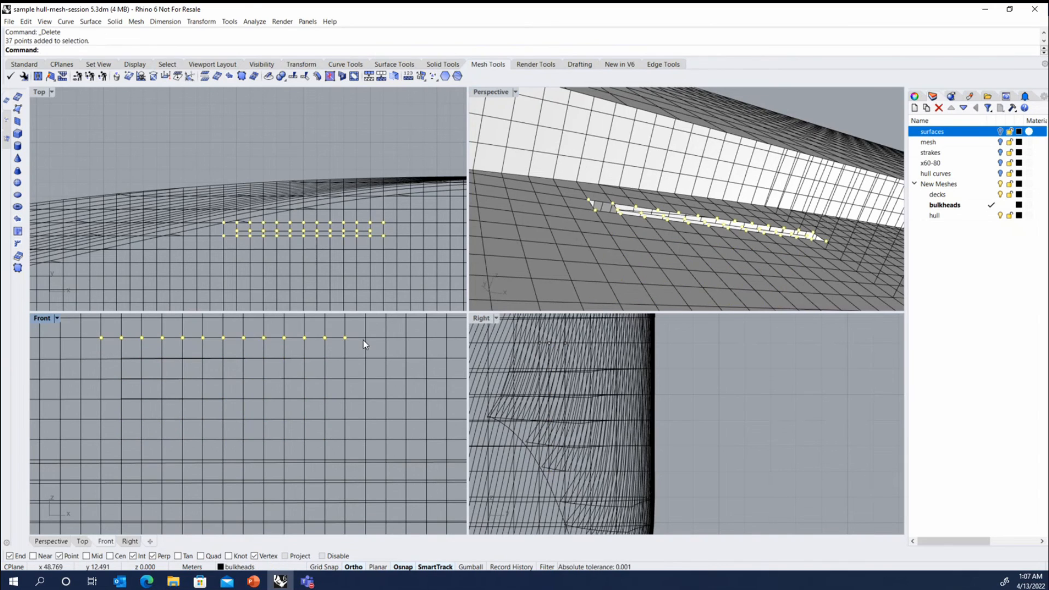
left_click(17, 218)
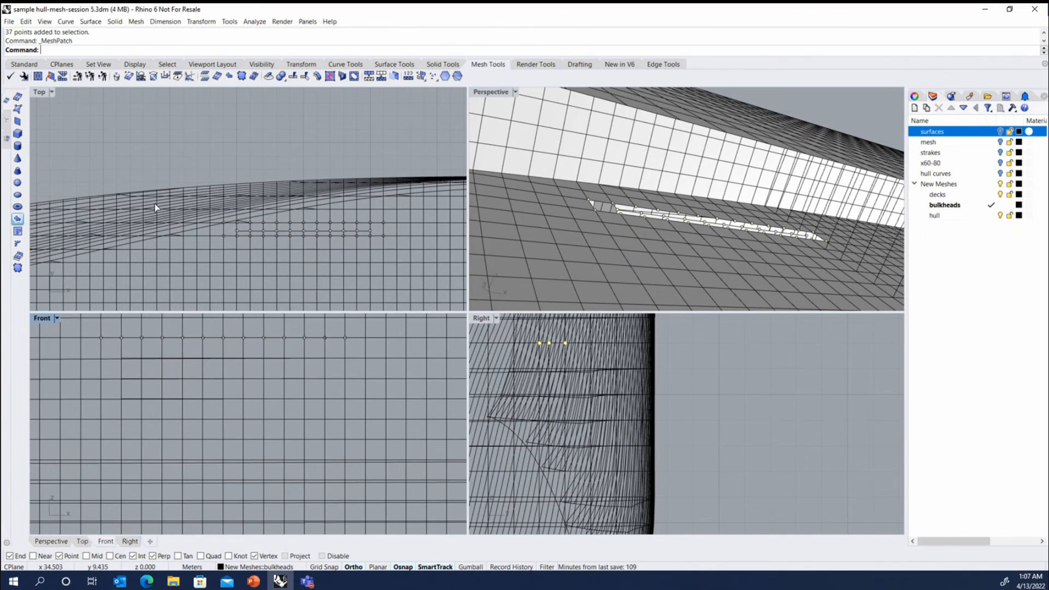
right_click(566, 213)
scroll(590, 220, "up", 3)
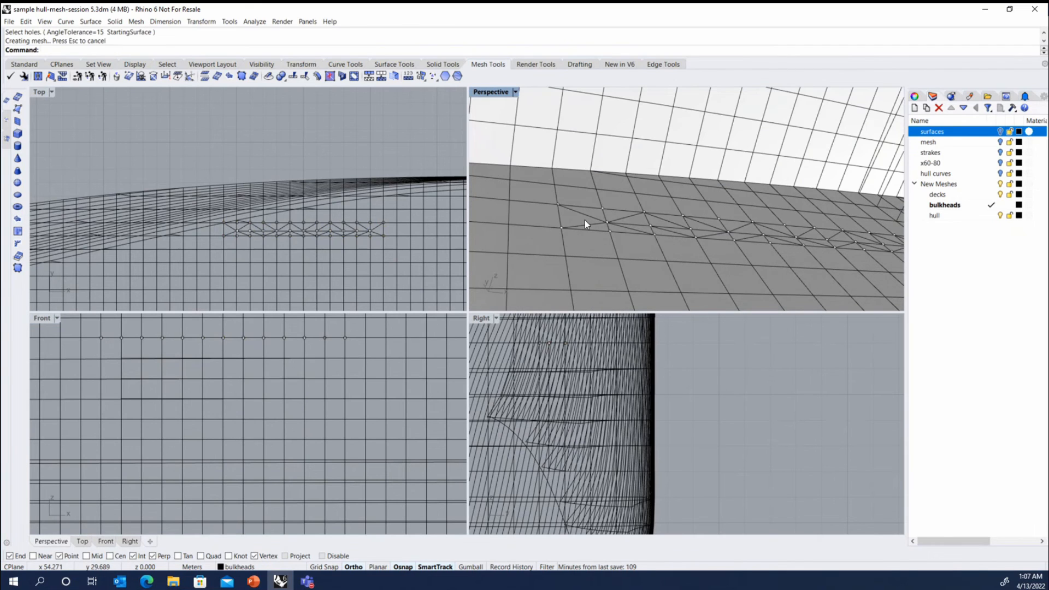
left_click(369, 77)
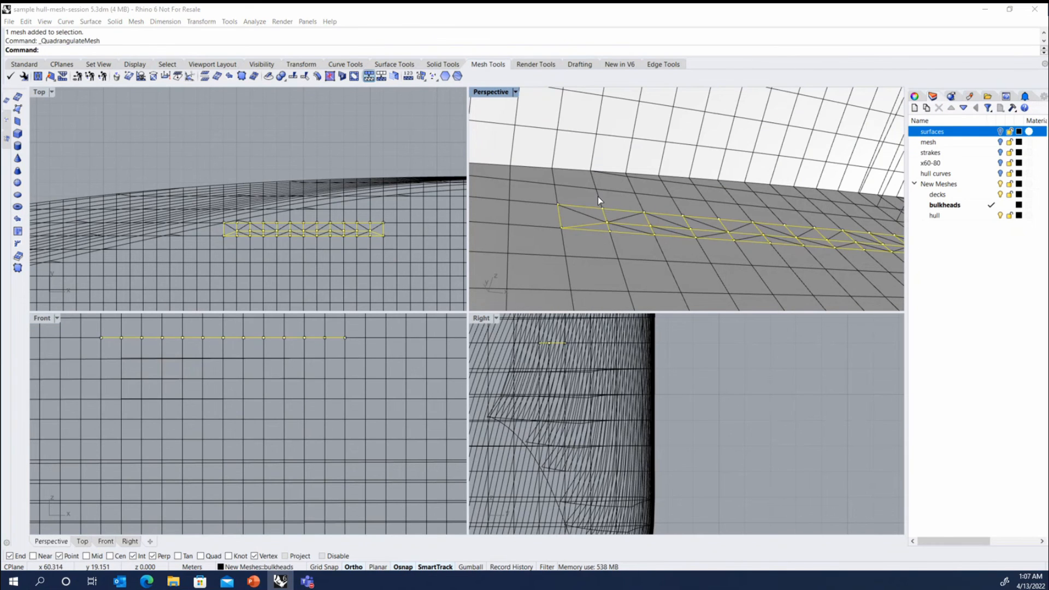
key("Return")
Try to join the quadrangulated strip to the surrounding deck mesh
key("Return")
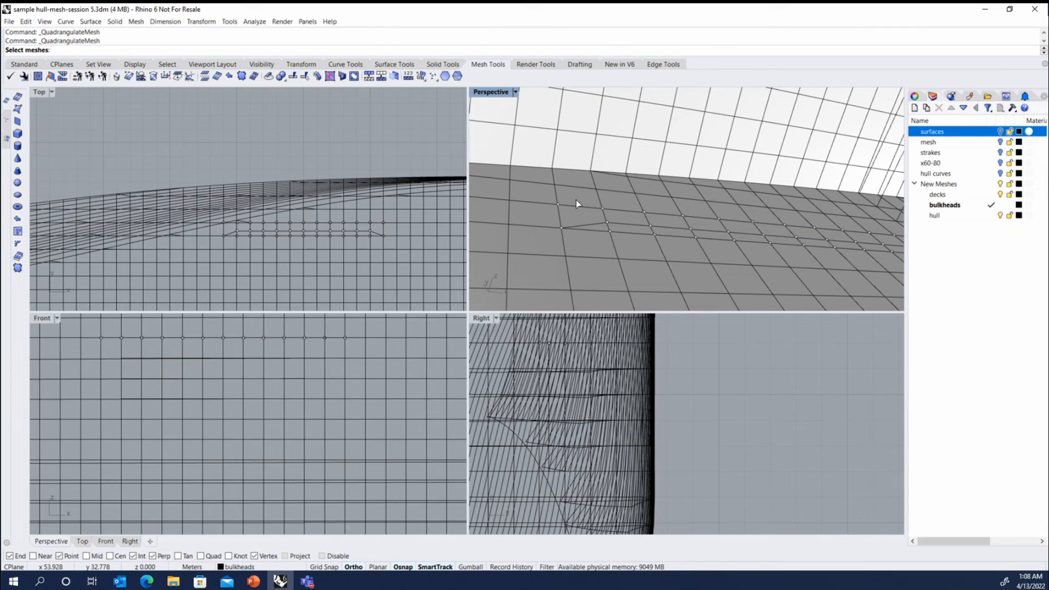
left_click(575, 211)
type("join")
key("Return")
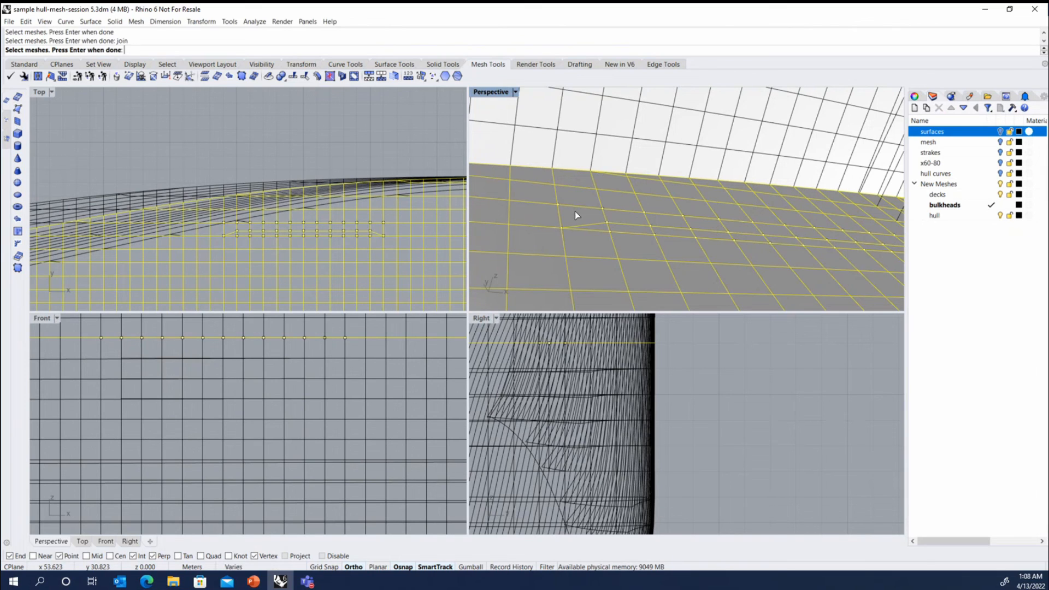
left_click(328, 347)
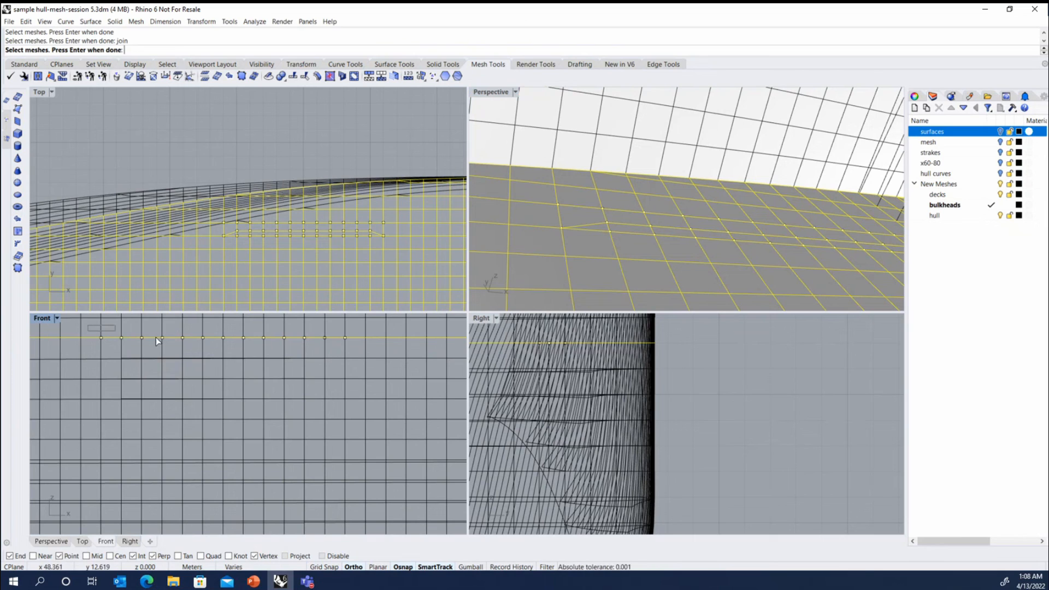
key("Return")
Delete the points along the bulkhead's upper edge together with the new strip, and undo that deletion
left_click_drag(96, 329, 352, 346)
key("Delete")
key("ctrl+z")
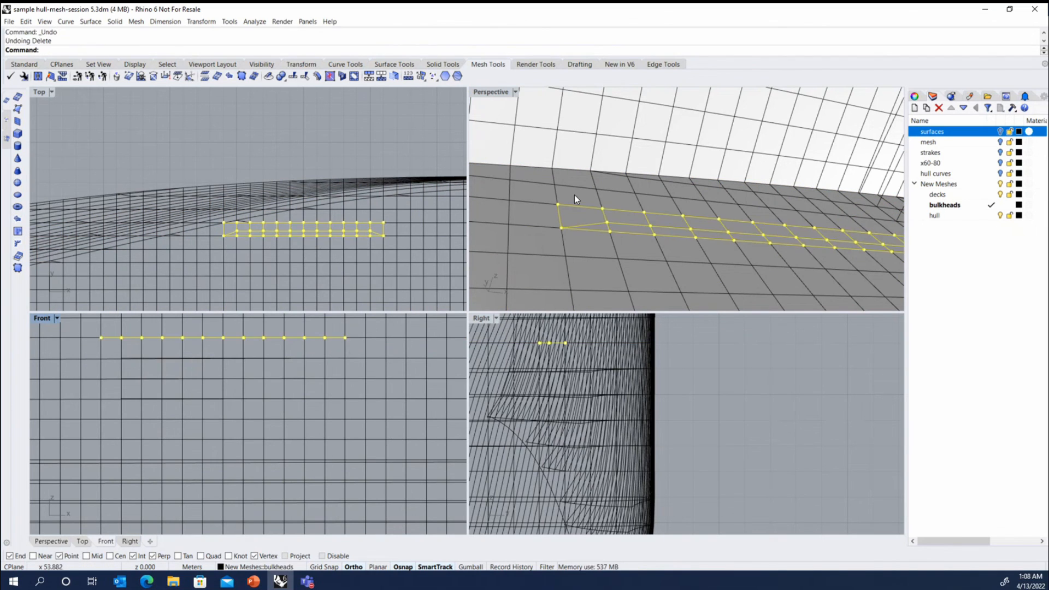
key("Escape")
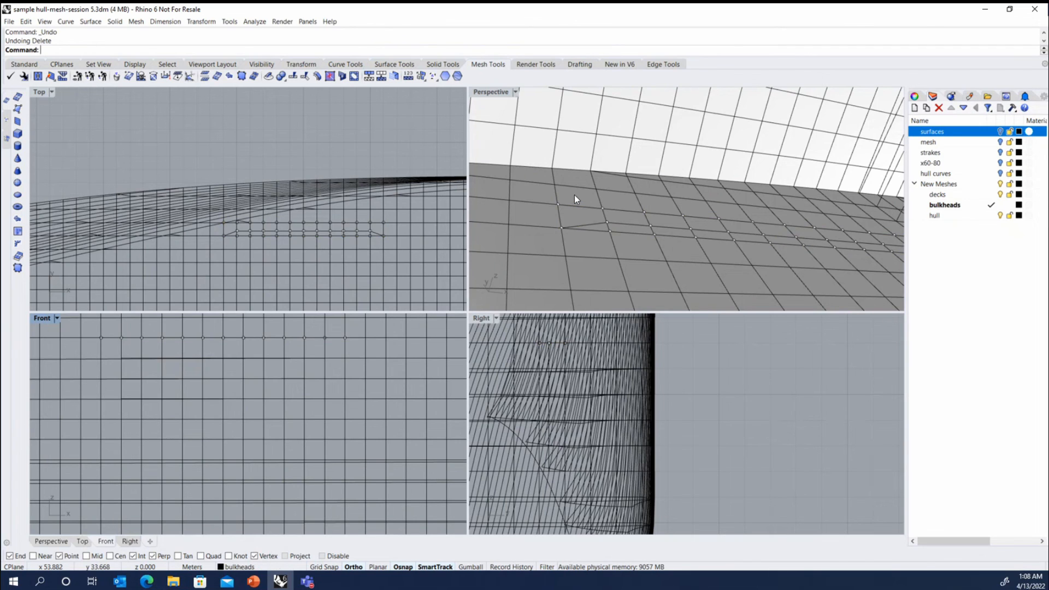
Join the surrounding deck mesh and the quadrangulated strip into one mesh
left_click(574, 195)
left_click(577, 216, "shift")
type("join")
key("Return")
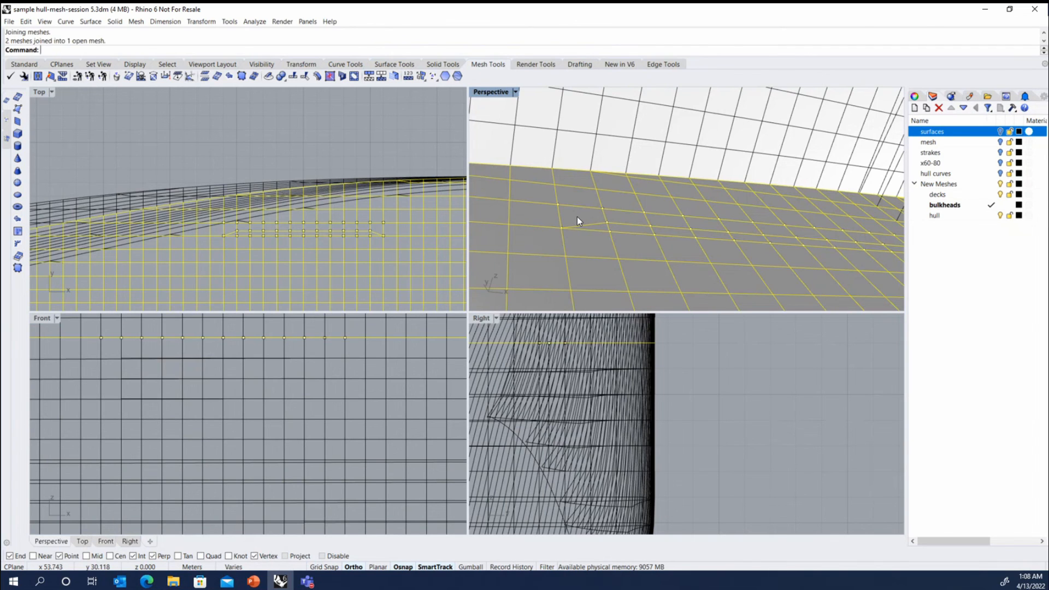
Delete the 37 extracted points along the short longitudinal bulkhead's upper edge
left_click(112, 341)
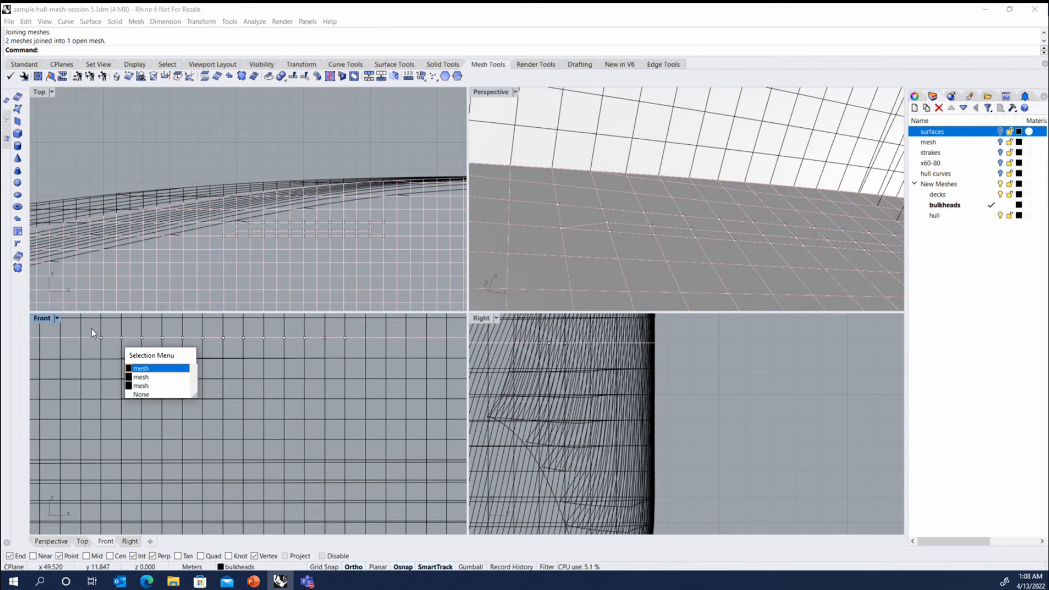
key("Escape")
left_click_drag(92, 330, 358, 348)
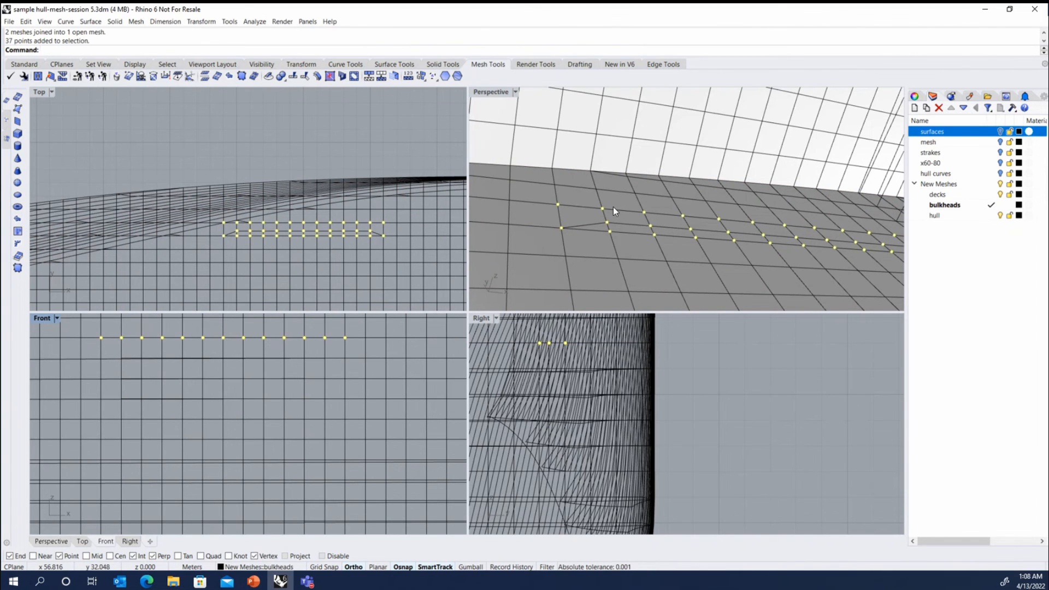
right_click_drag(614, 206, 685, 226)
key("Delete")
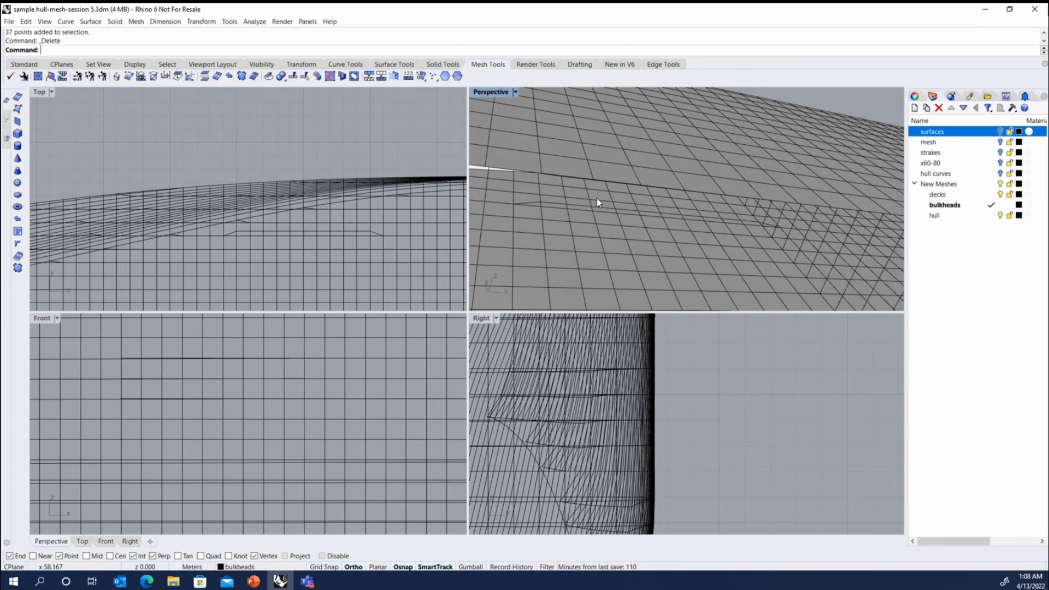
Examine the joined deck mesh along the short longitudinal bulkhead and across the rest of the hull
scroll(644, 221, "up", 3)
left_click(644, 222)
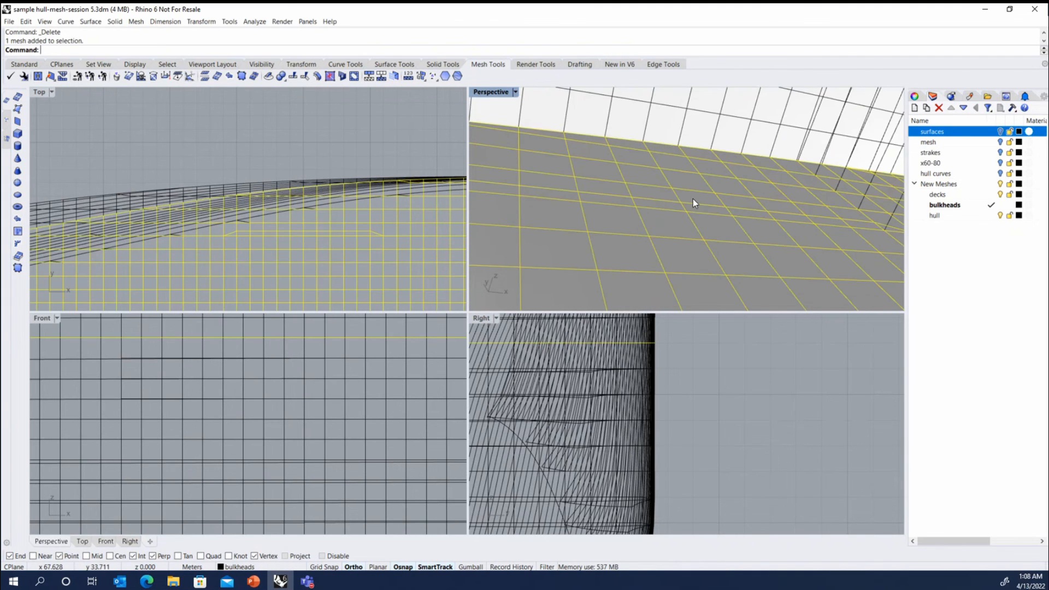
right_click_drag(693, 199, 781, 201)
right_click_drag(697, 202, 685, 207)
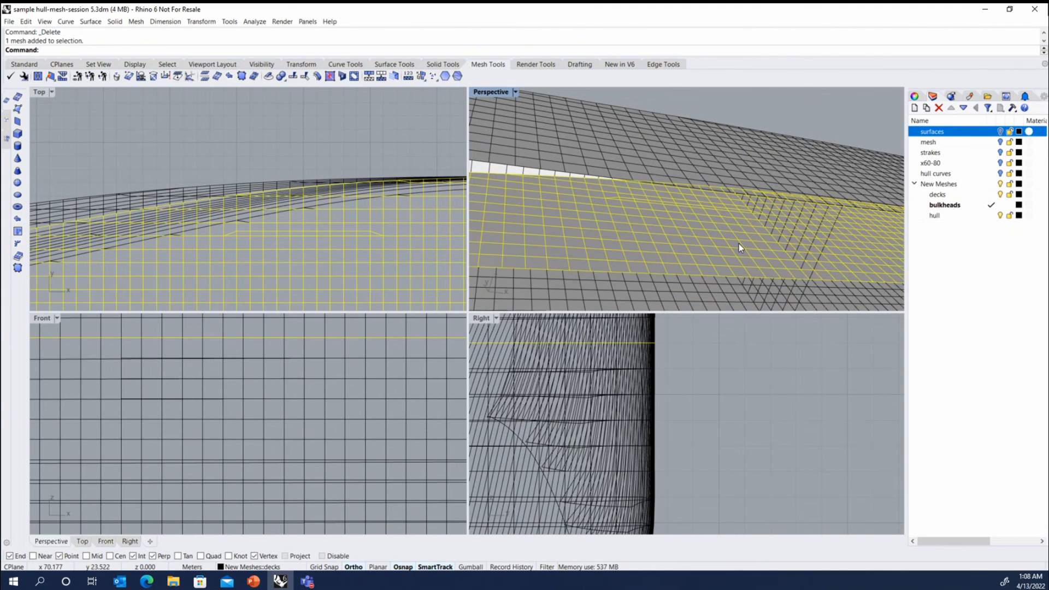
right_click_drag(739, 244, 687, 277)
scroll(674, 222, "down", 3)
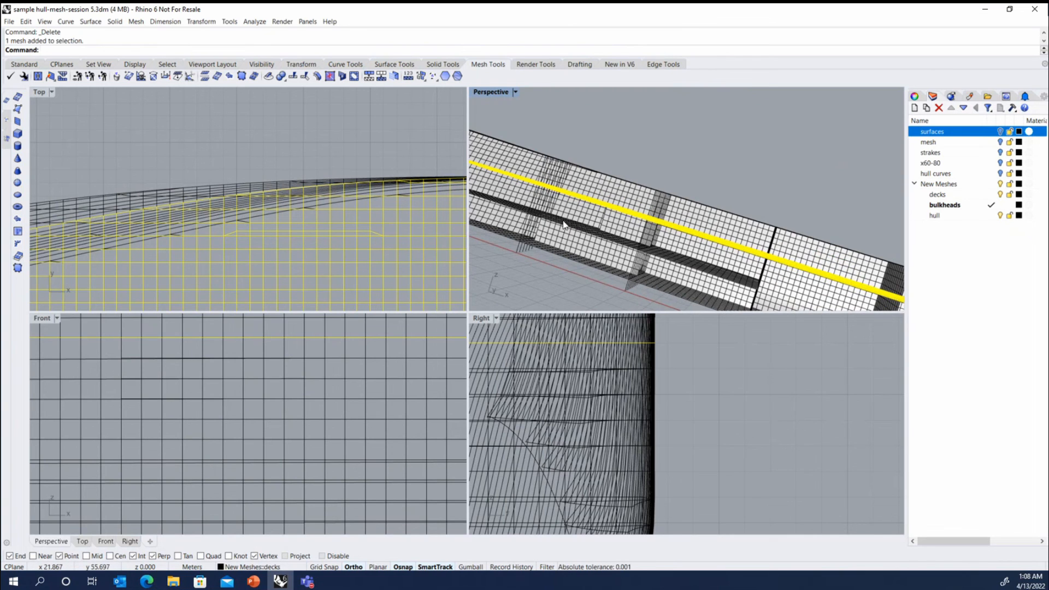
right_click_drag(566, 224, 534, 183)
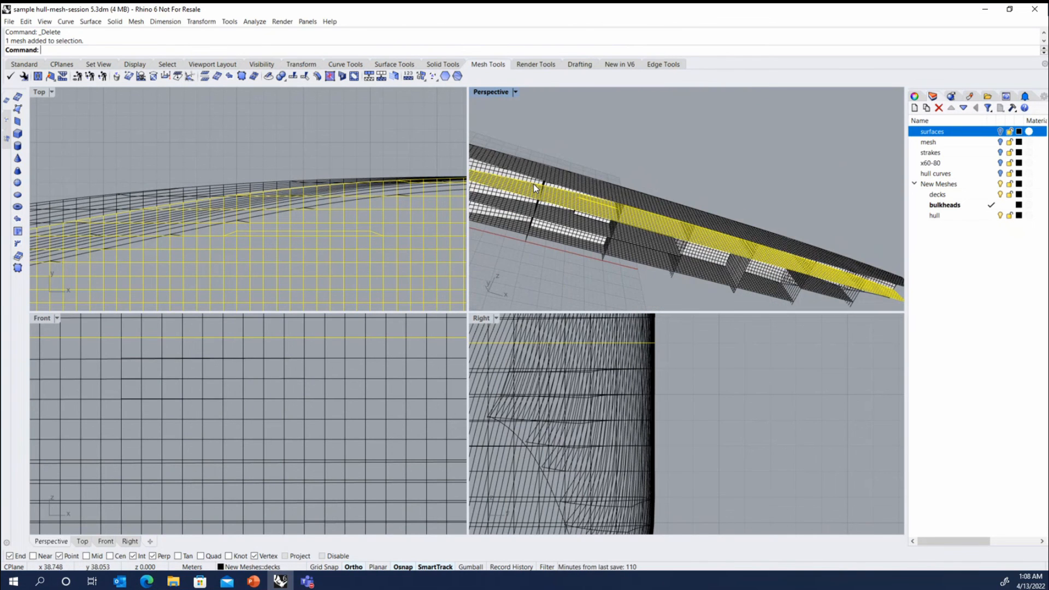